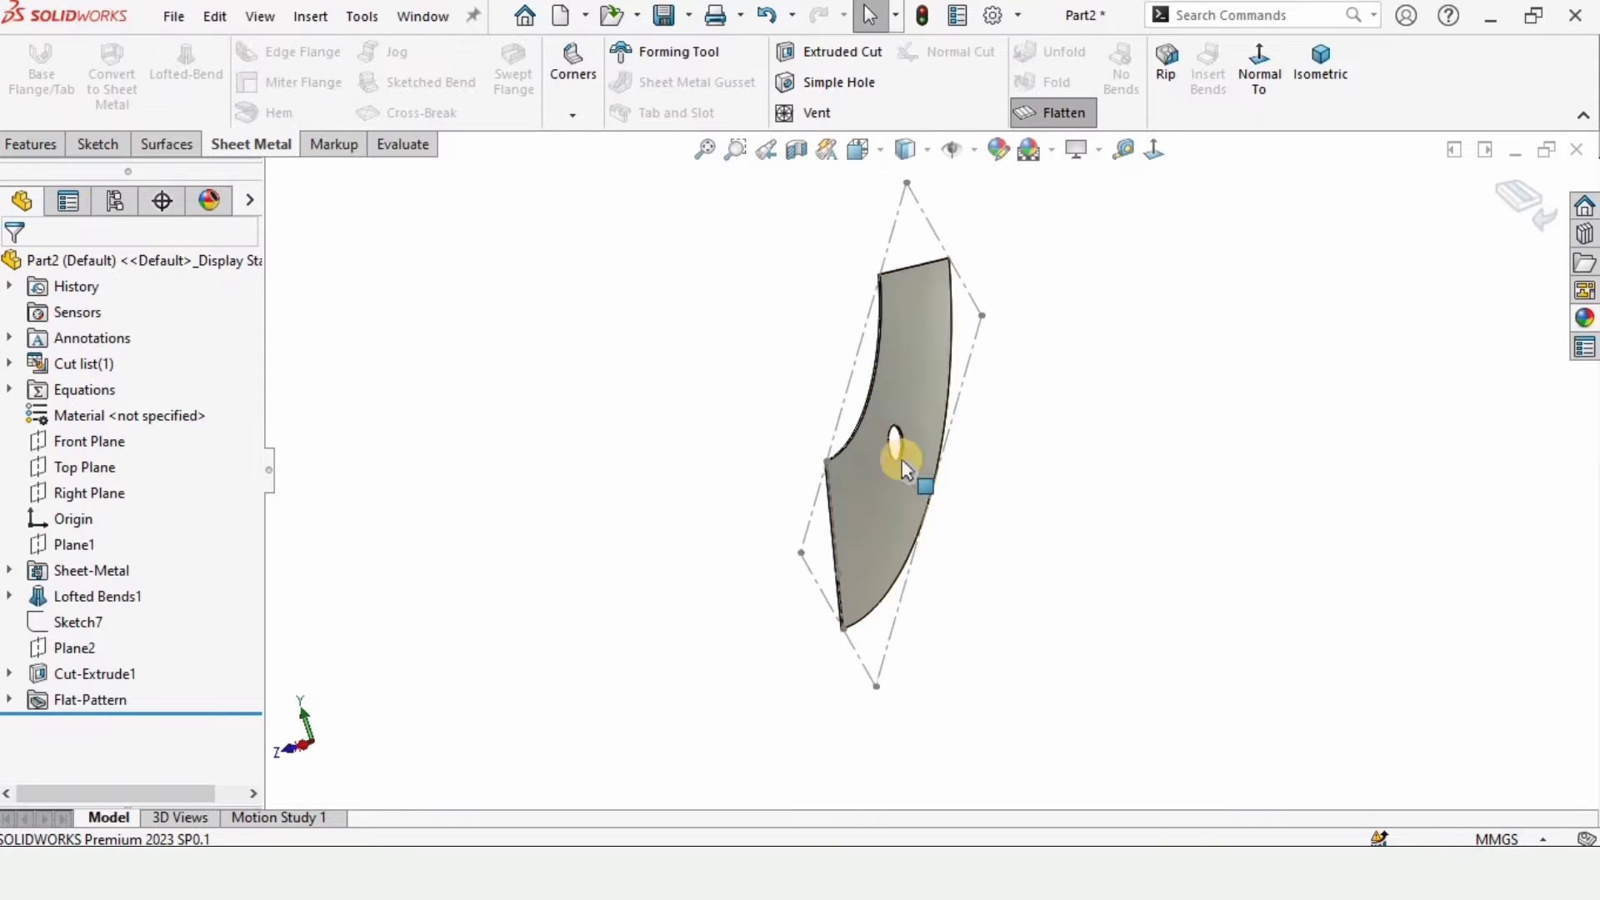
- Orbit the finished sheet-metal cone to view it from other angles
{"action": "middle_click_drag", "start_coordinate": [900, 464], "coordinate": [1107, 267]}
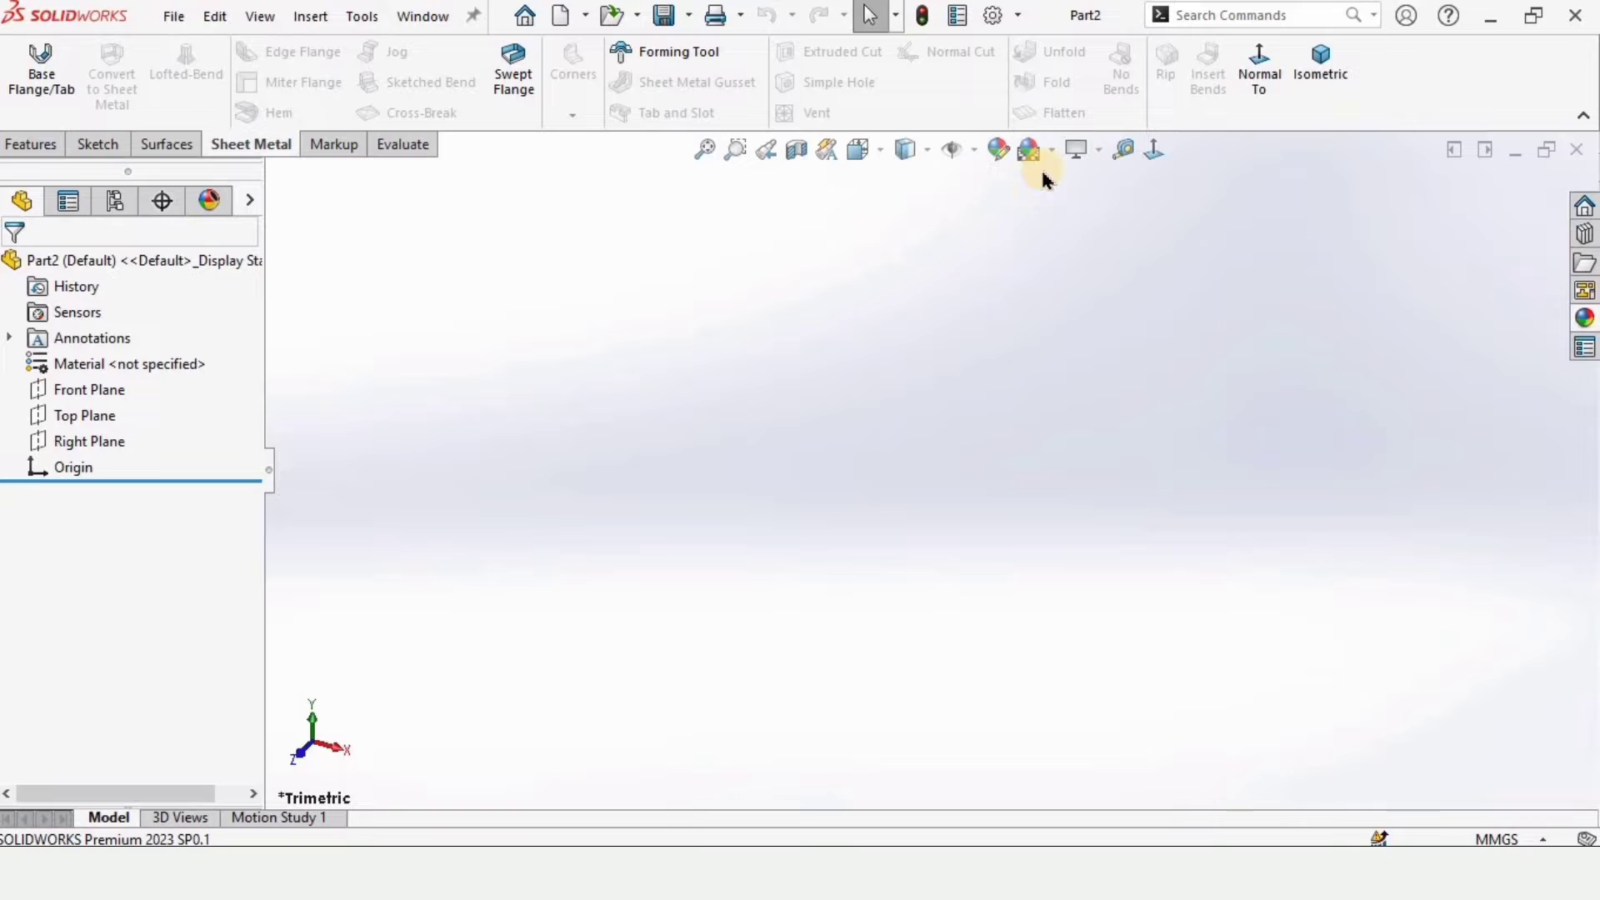
- Apply the Plain White scene and start a sketch on the Top Plane
{"action": "left_click", "coordinate": [1053, 150]}
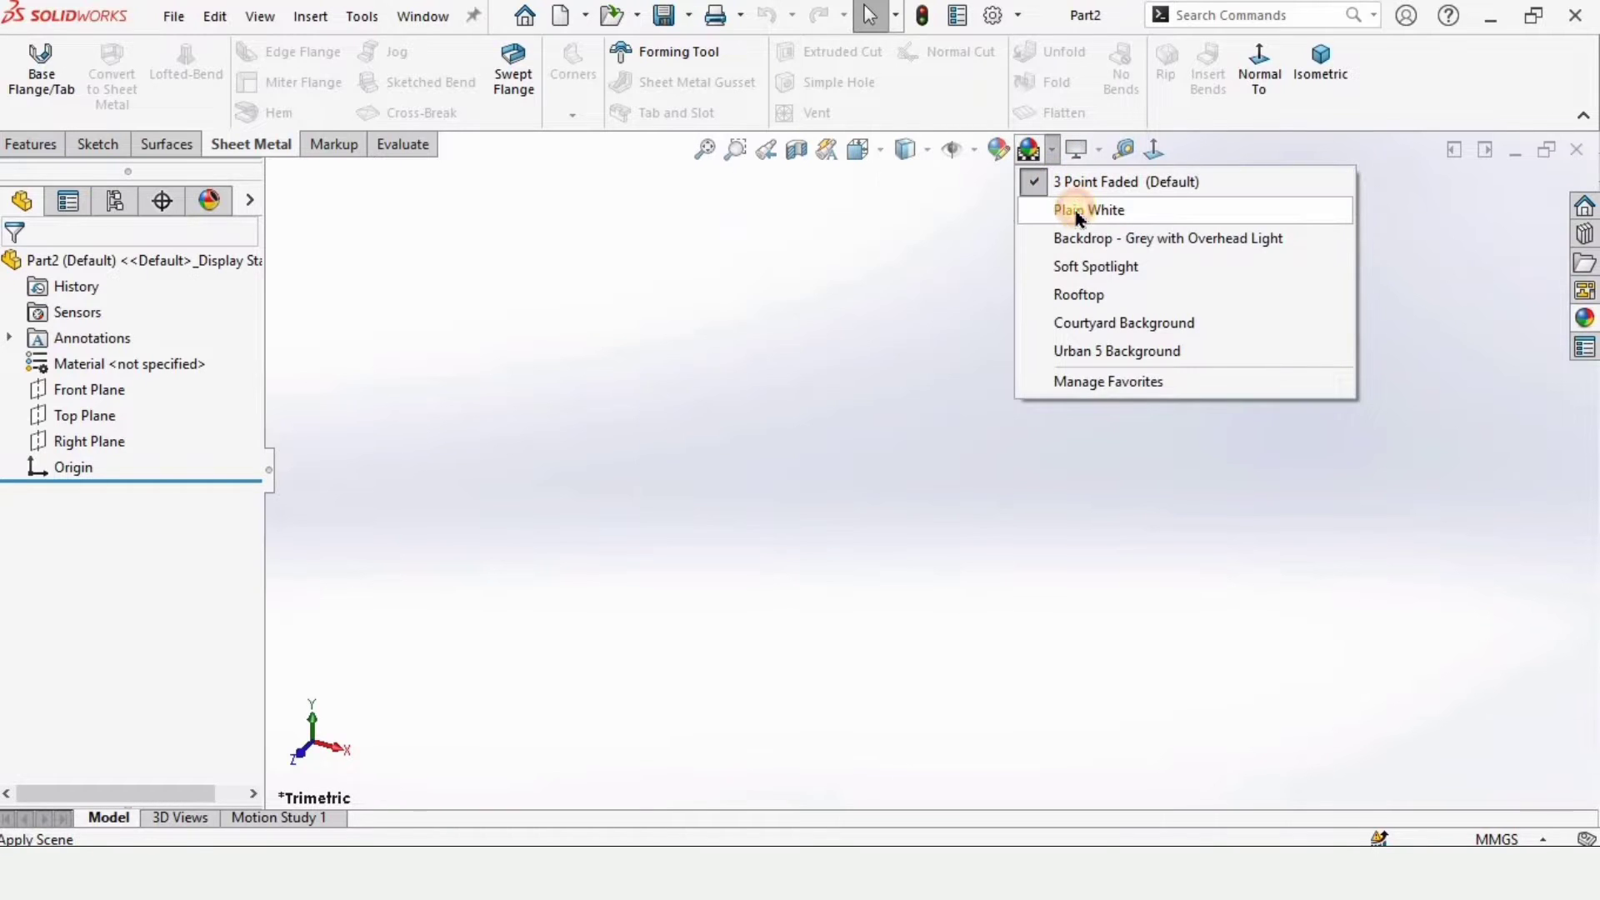
{"action": "left_click", "coordinate": [1079, 212]}
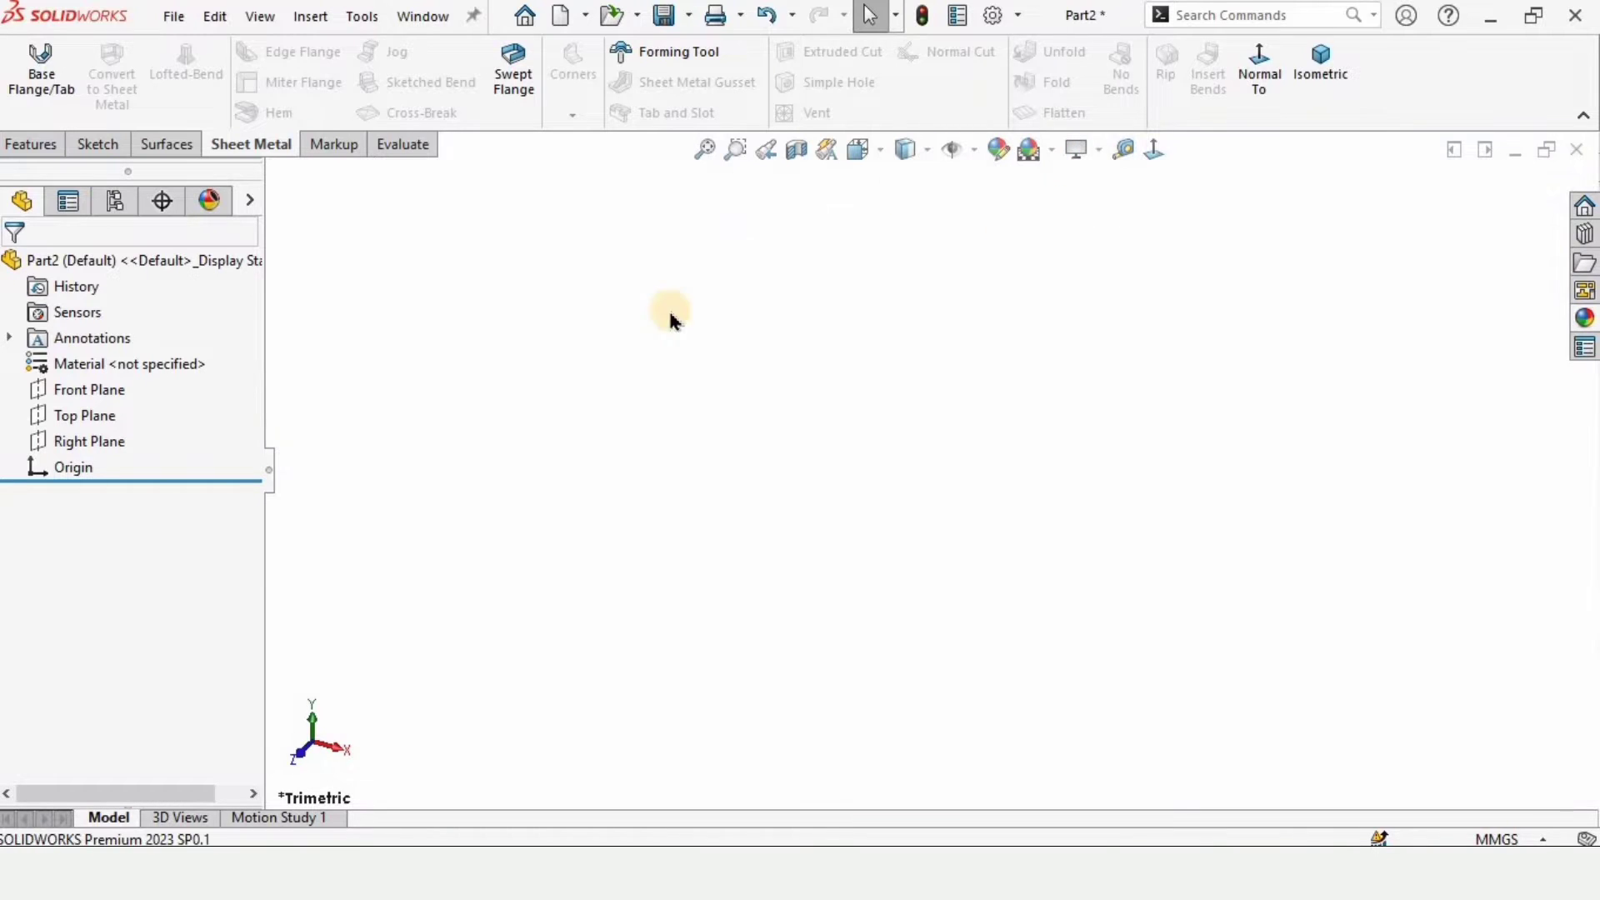
{"action": "left_click", "coordinate": [85, 417]}
{"action": "left_click", "coordinate": [102, 378]}
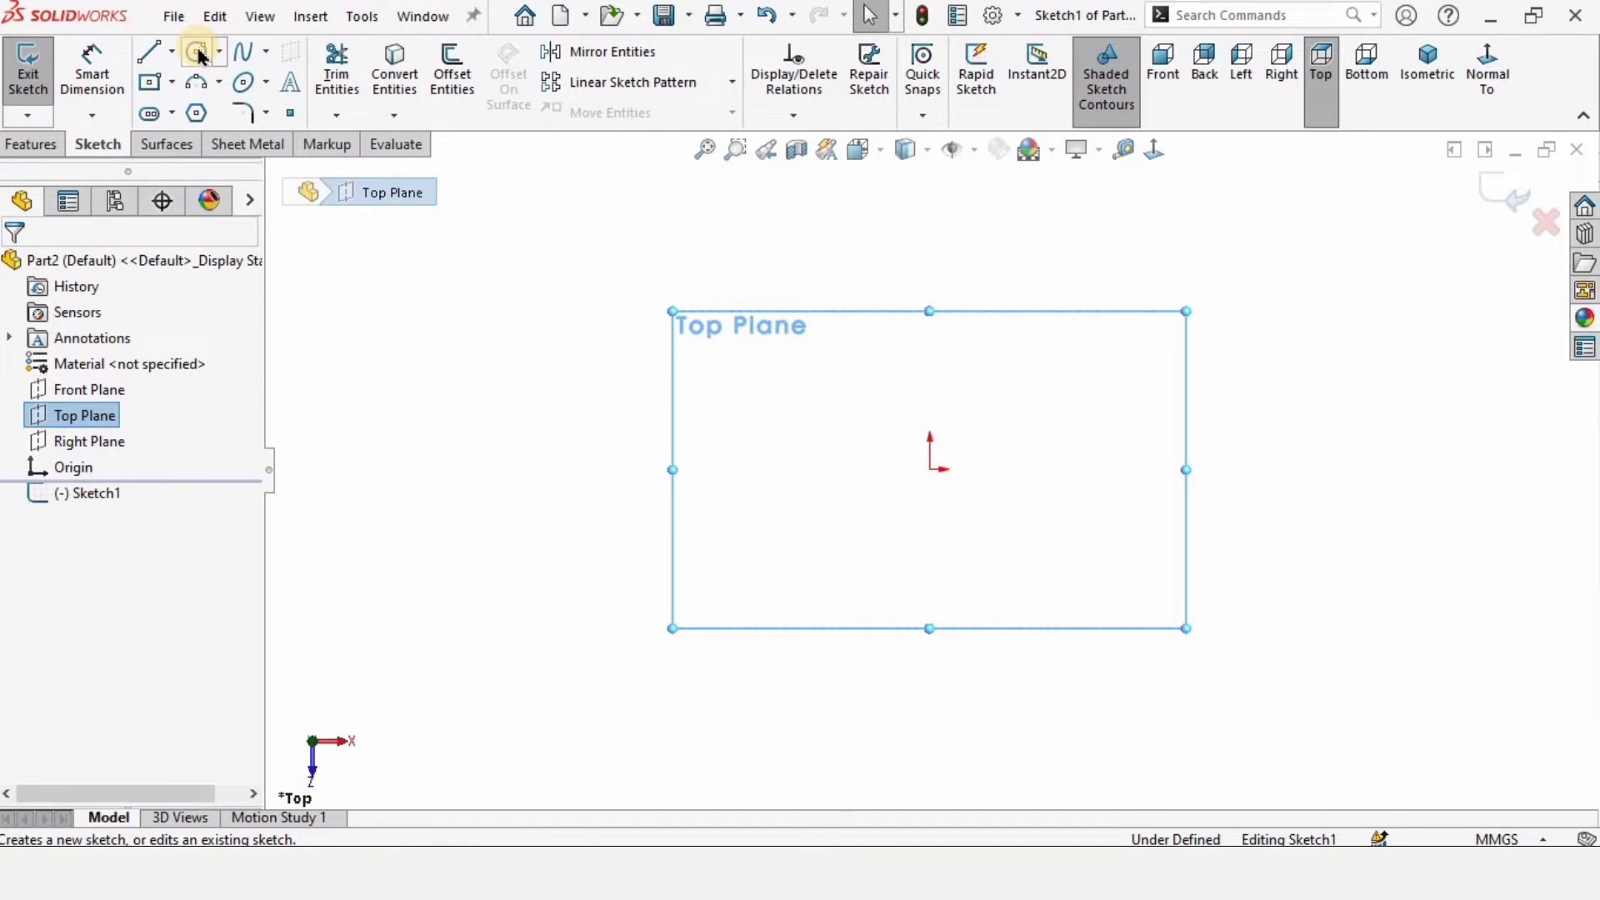
- Draw a circle centred on the origin and dimension its diameter to 100 mm
{"action": "left_click", "coordinate": [198, 53]}
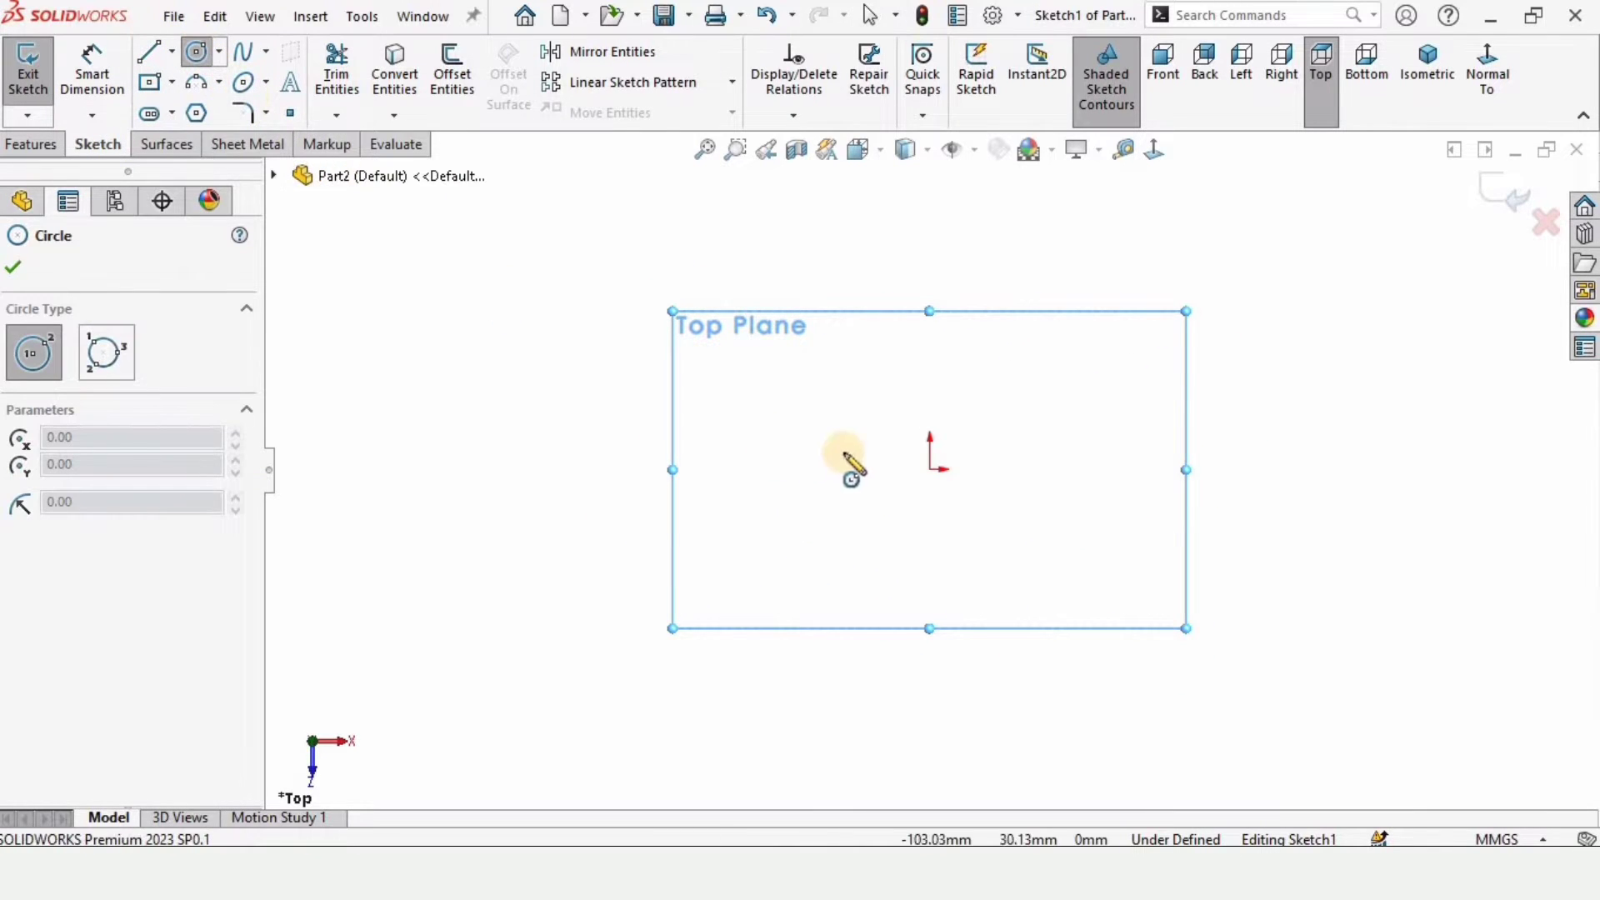
{"action": "left_click_drag", "start_coordinate": [931, 469], "coordinate": [848, 306]}
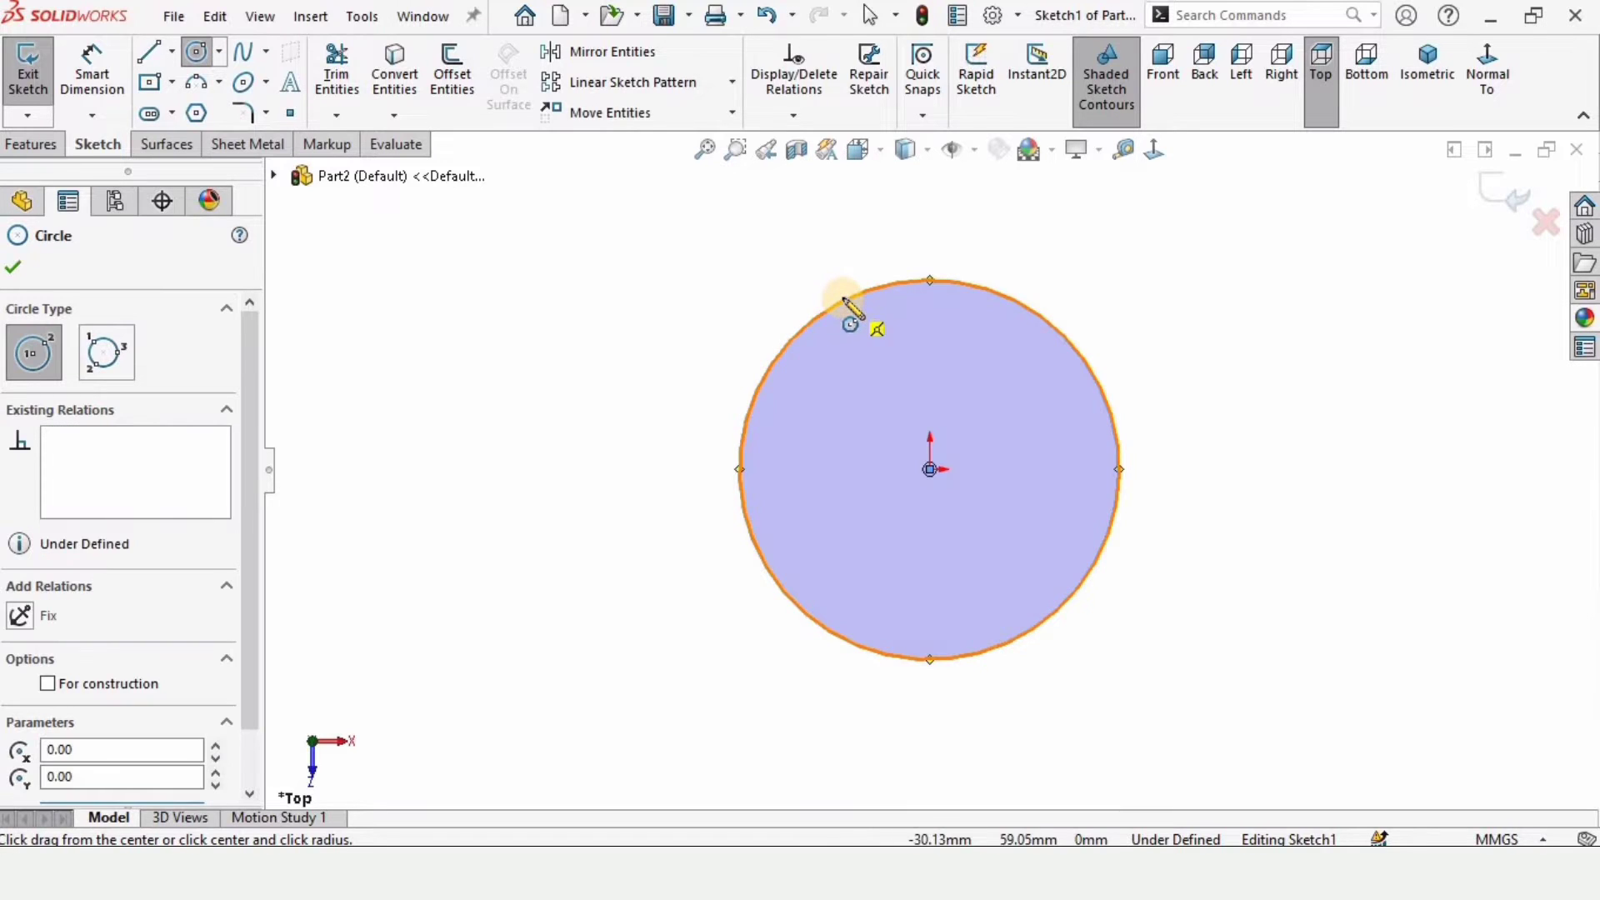
{"action": "left_click", "coordinate": [111, 92]}
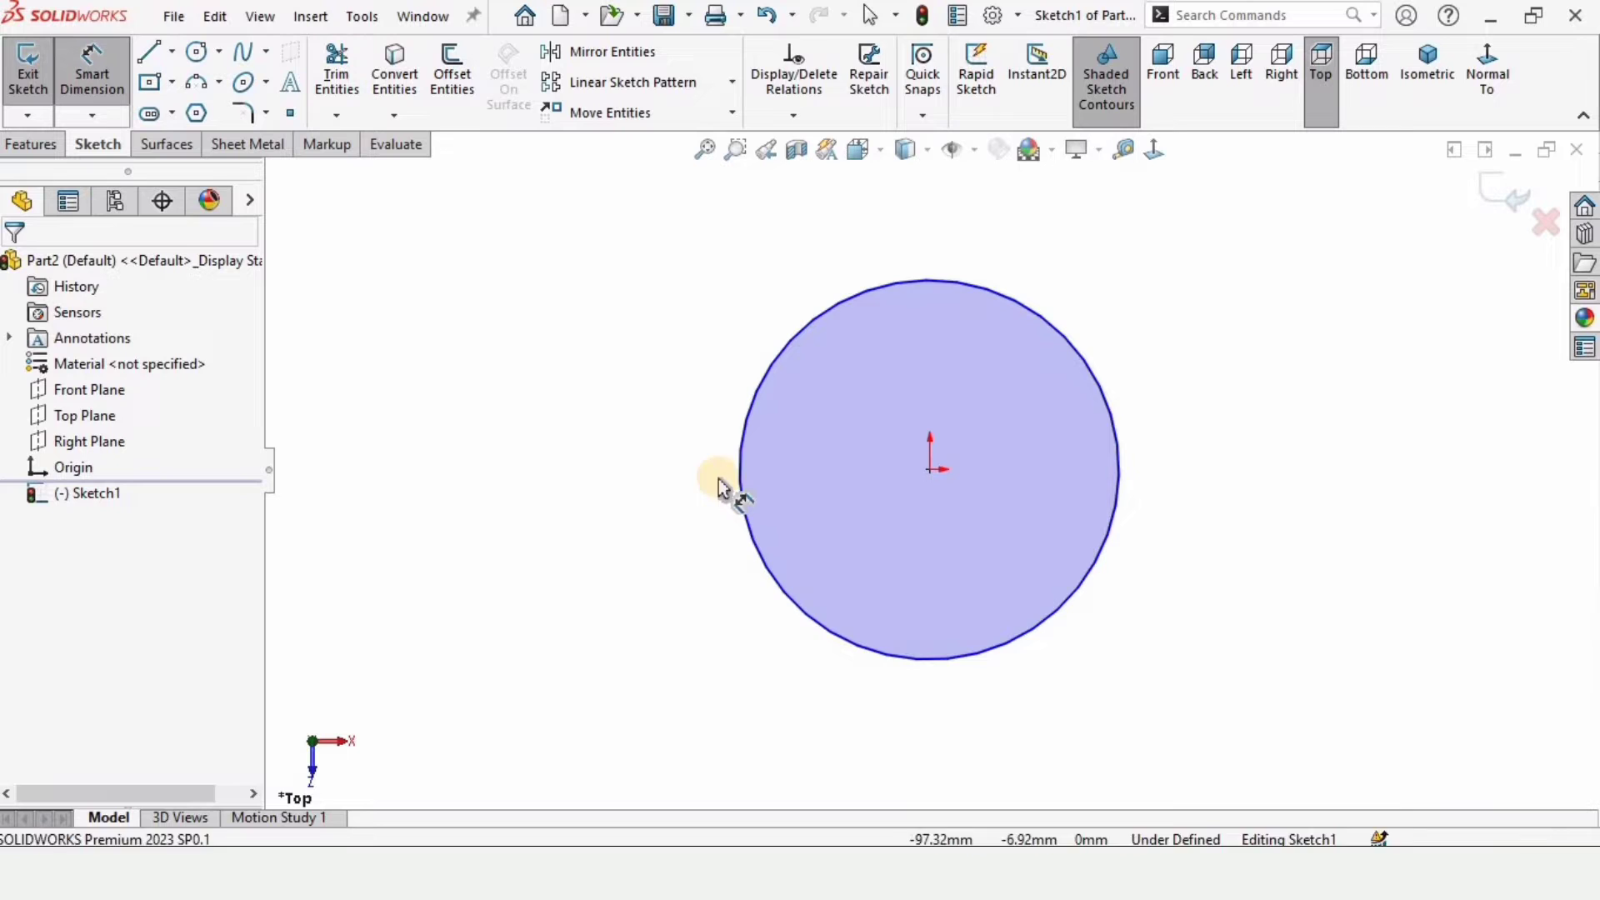
{"action": "left_click", "coordinate": [742, 454]}
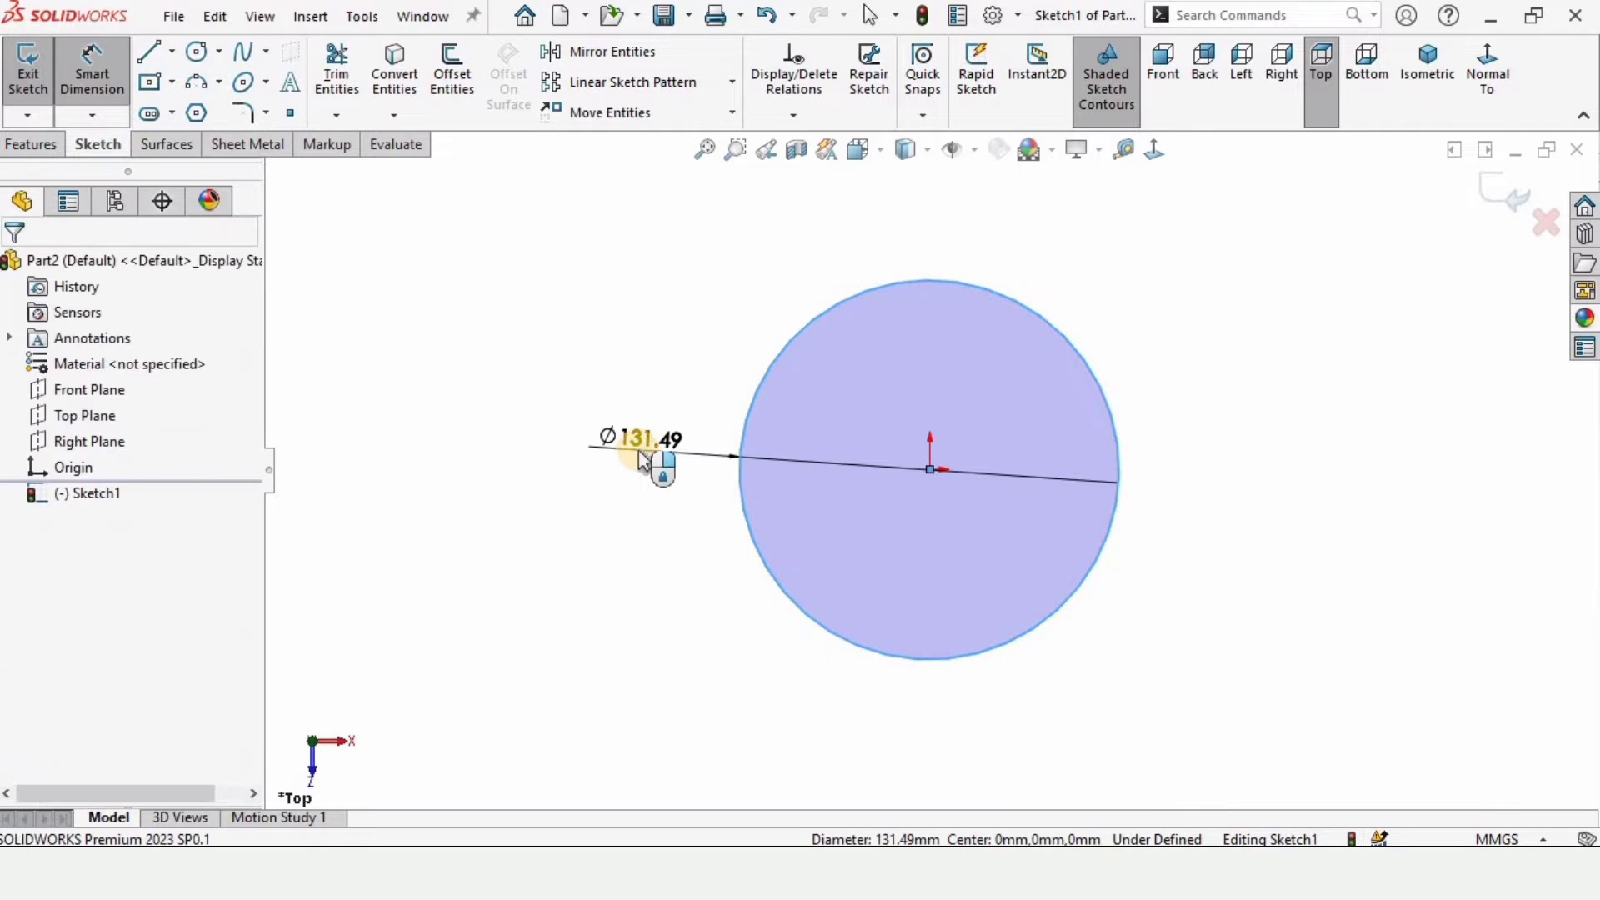
{"action": "left_click", "coordinate": [635, 464]}
{"action": "type", "text": "10"}
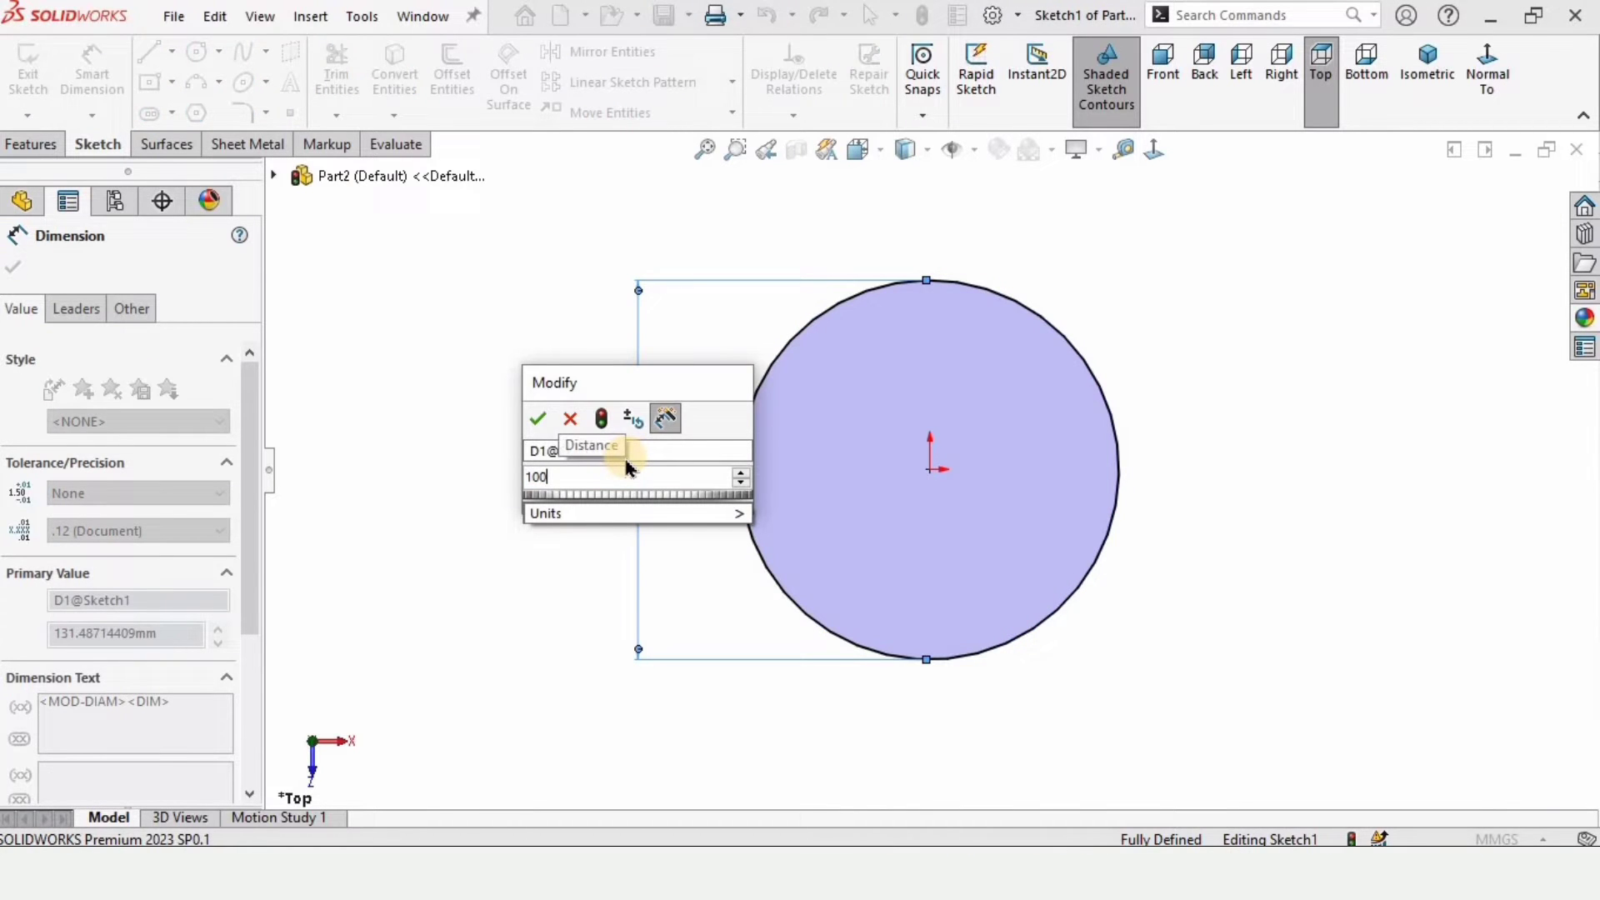
{"action": "type", "text": "0"}
{"action": "key", "text": "Return"}
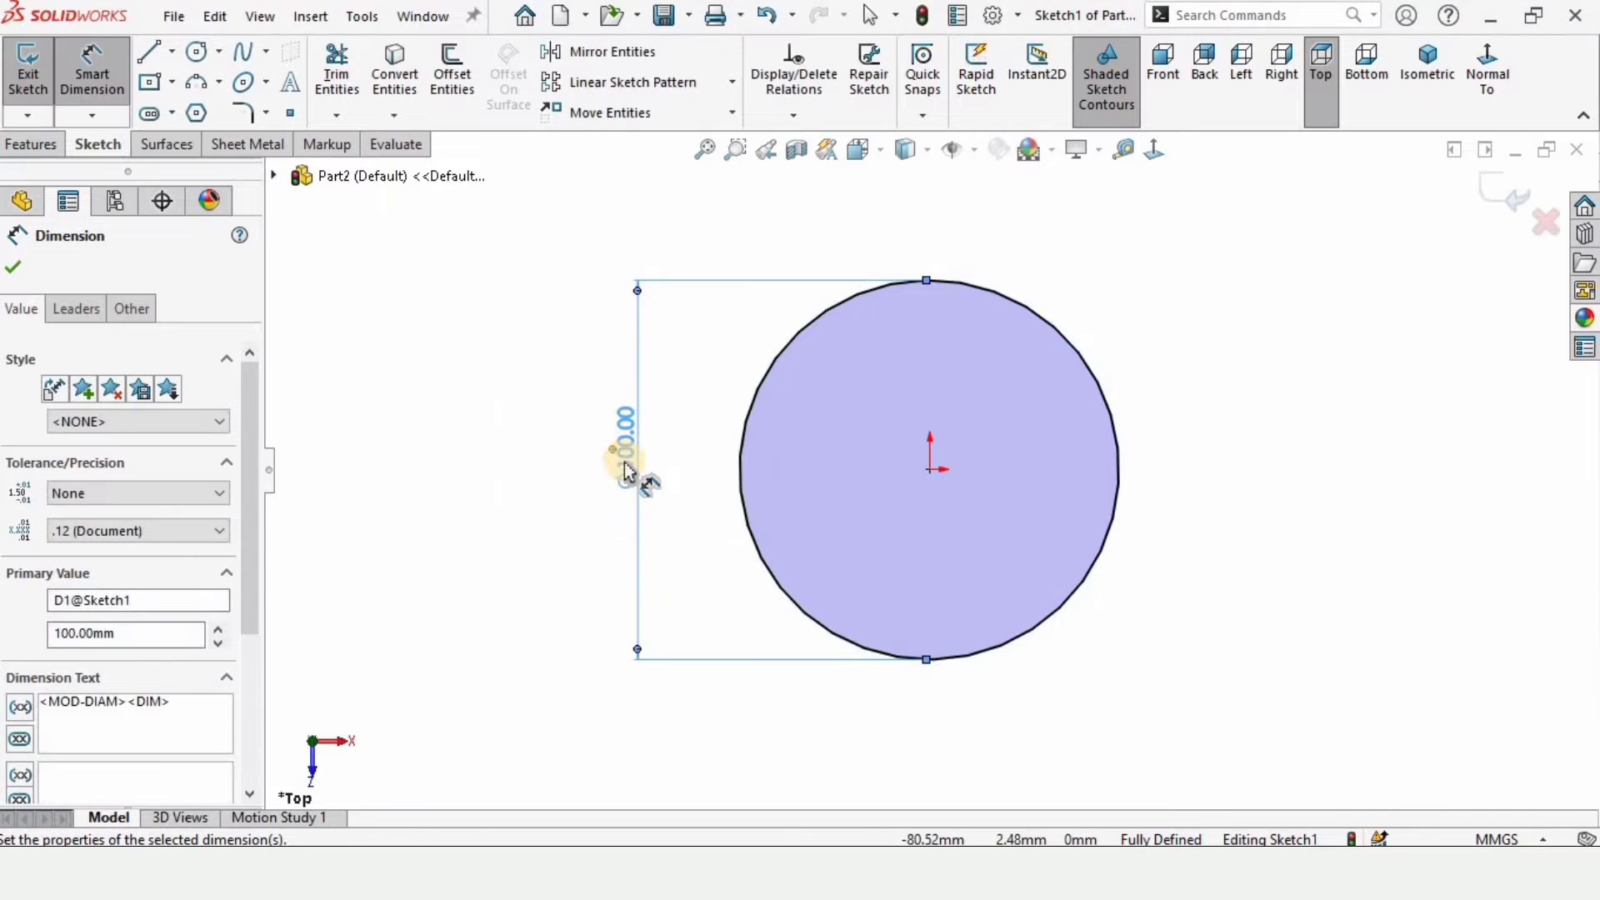
{"action": "left_click", "coordinate": [13, 267]}
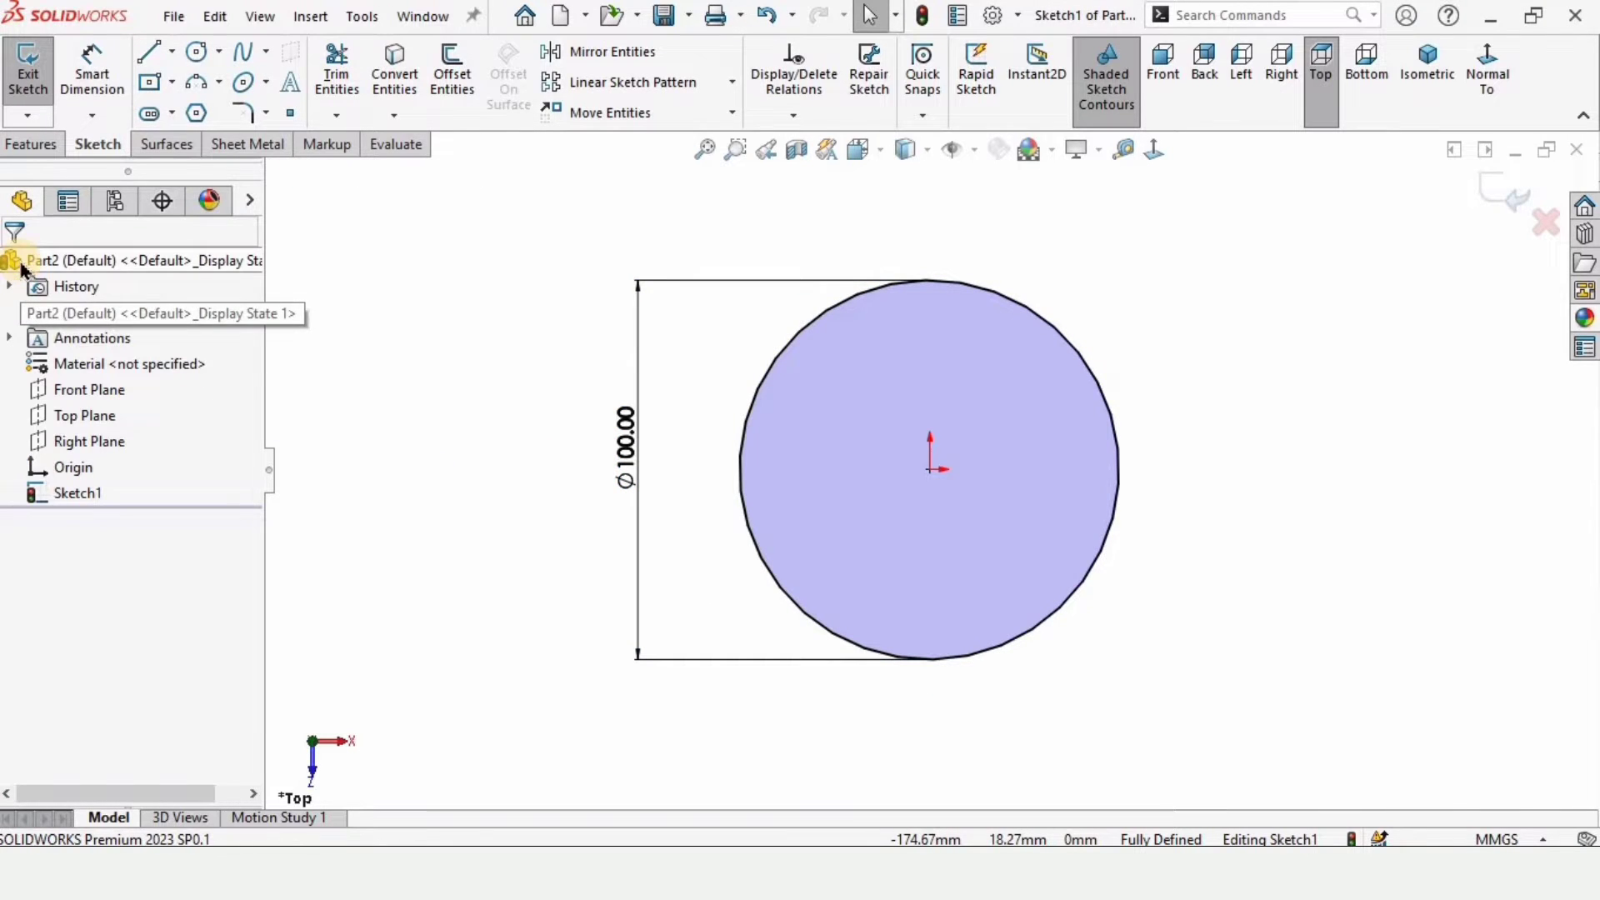
- Draw a vertical centerline from the origin down past the bottom of the Ø100 mm circle
{"action": "left_click", "coordinate": [175, 53]}
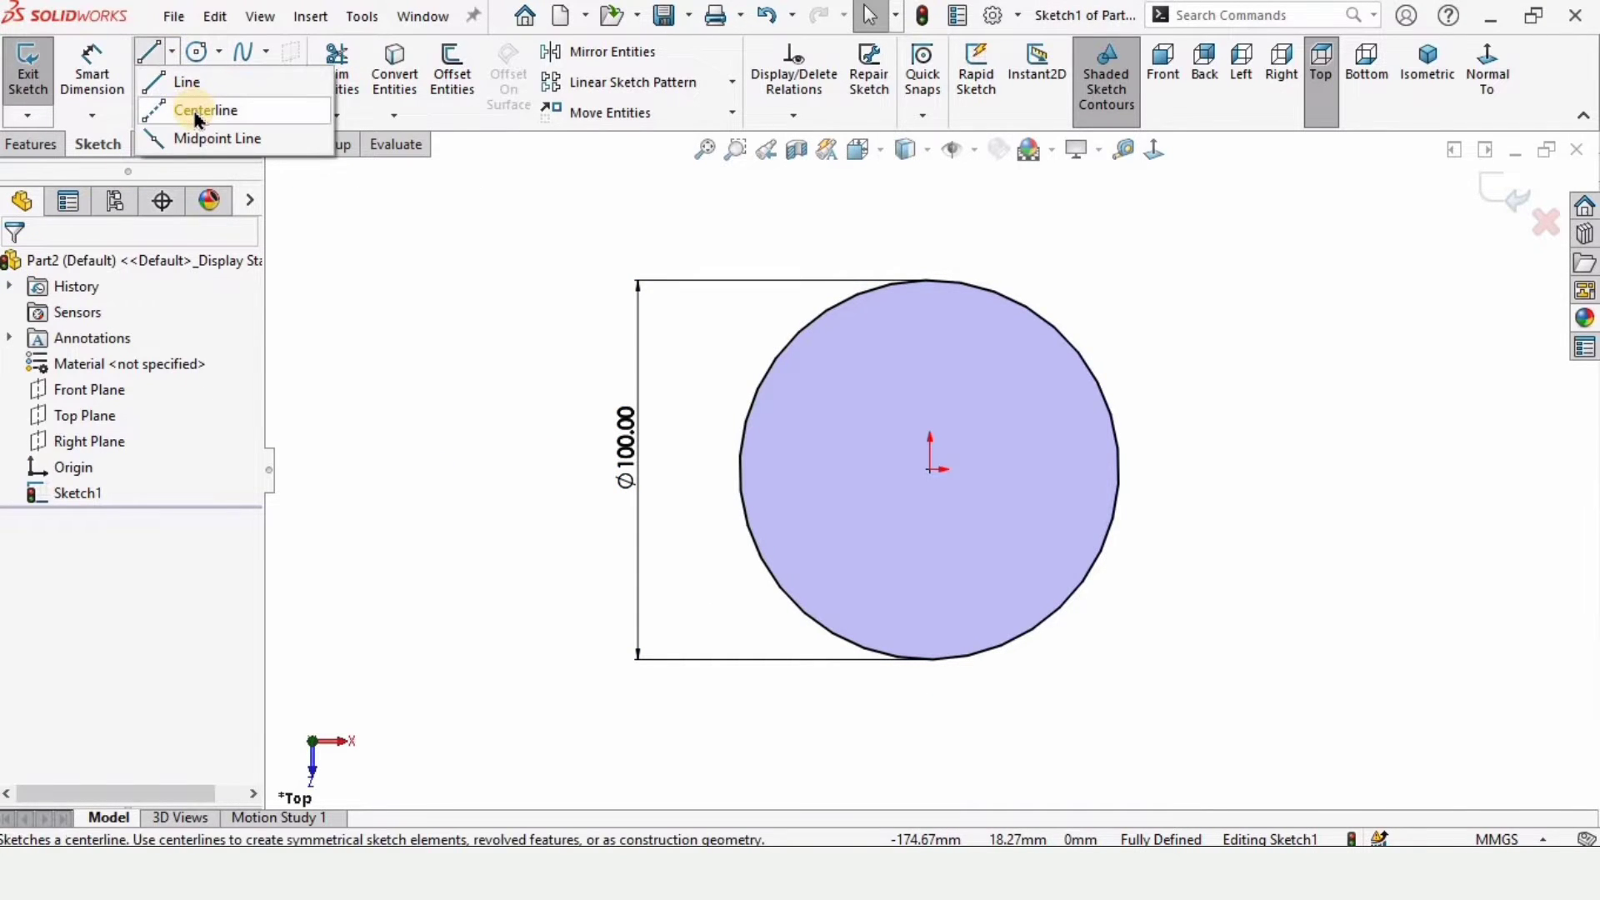
{"action": "left_click", "coordinate": [198, 112]}
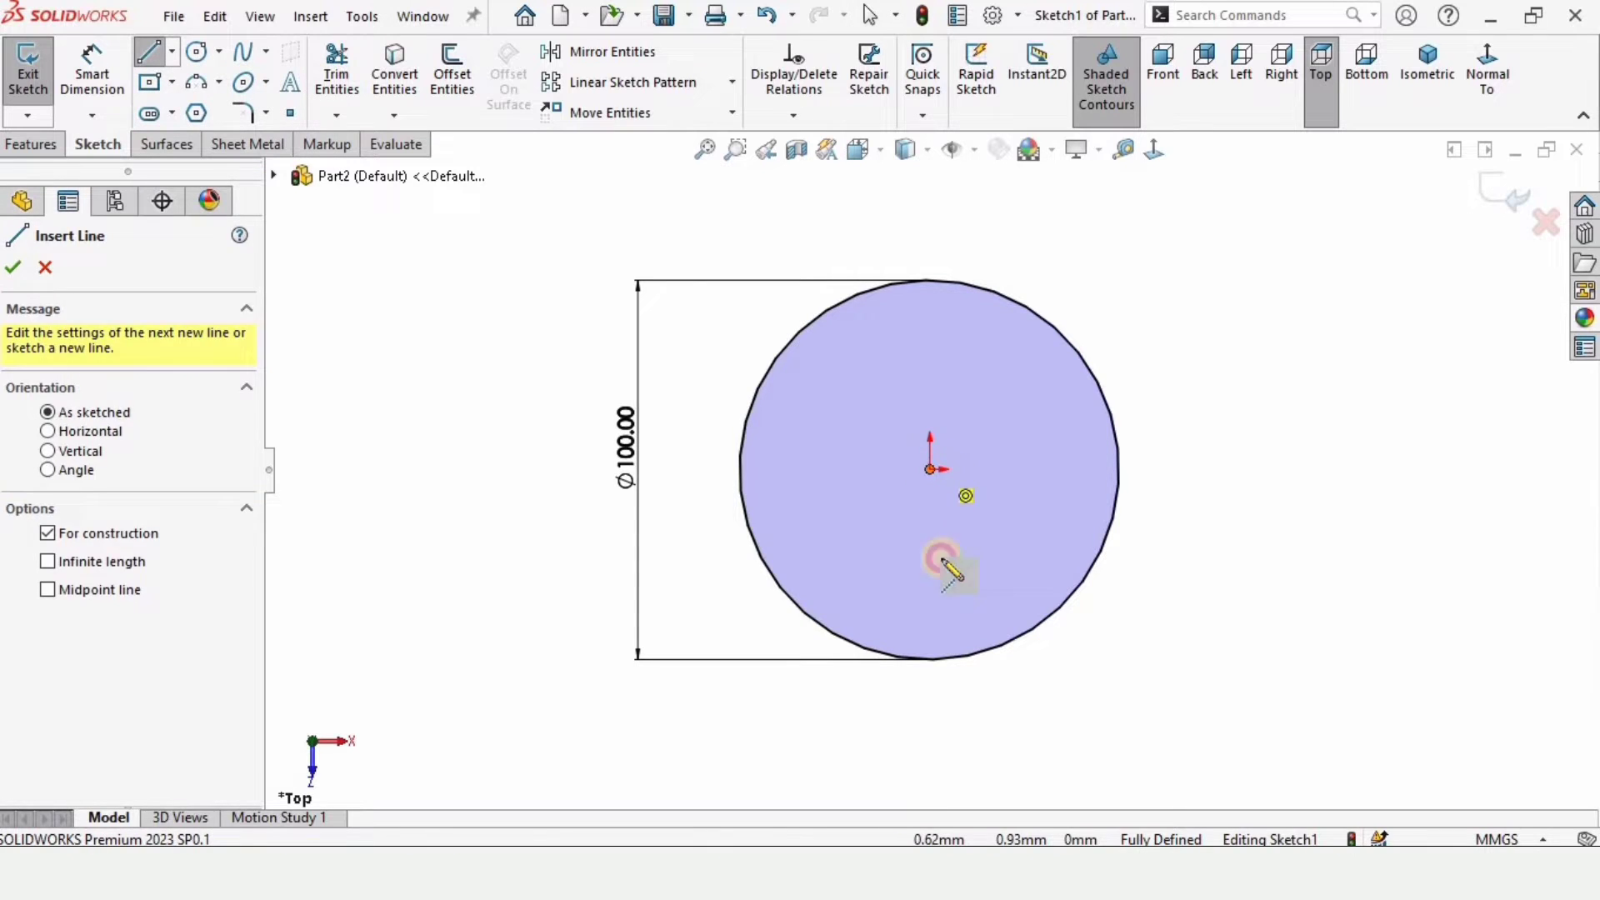
{"action": "left_click", "coordinate": [930, 469]}
{"action": "left_click", "coordinate": [931, 753]}
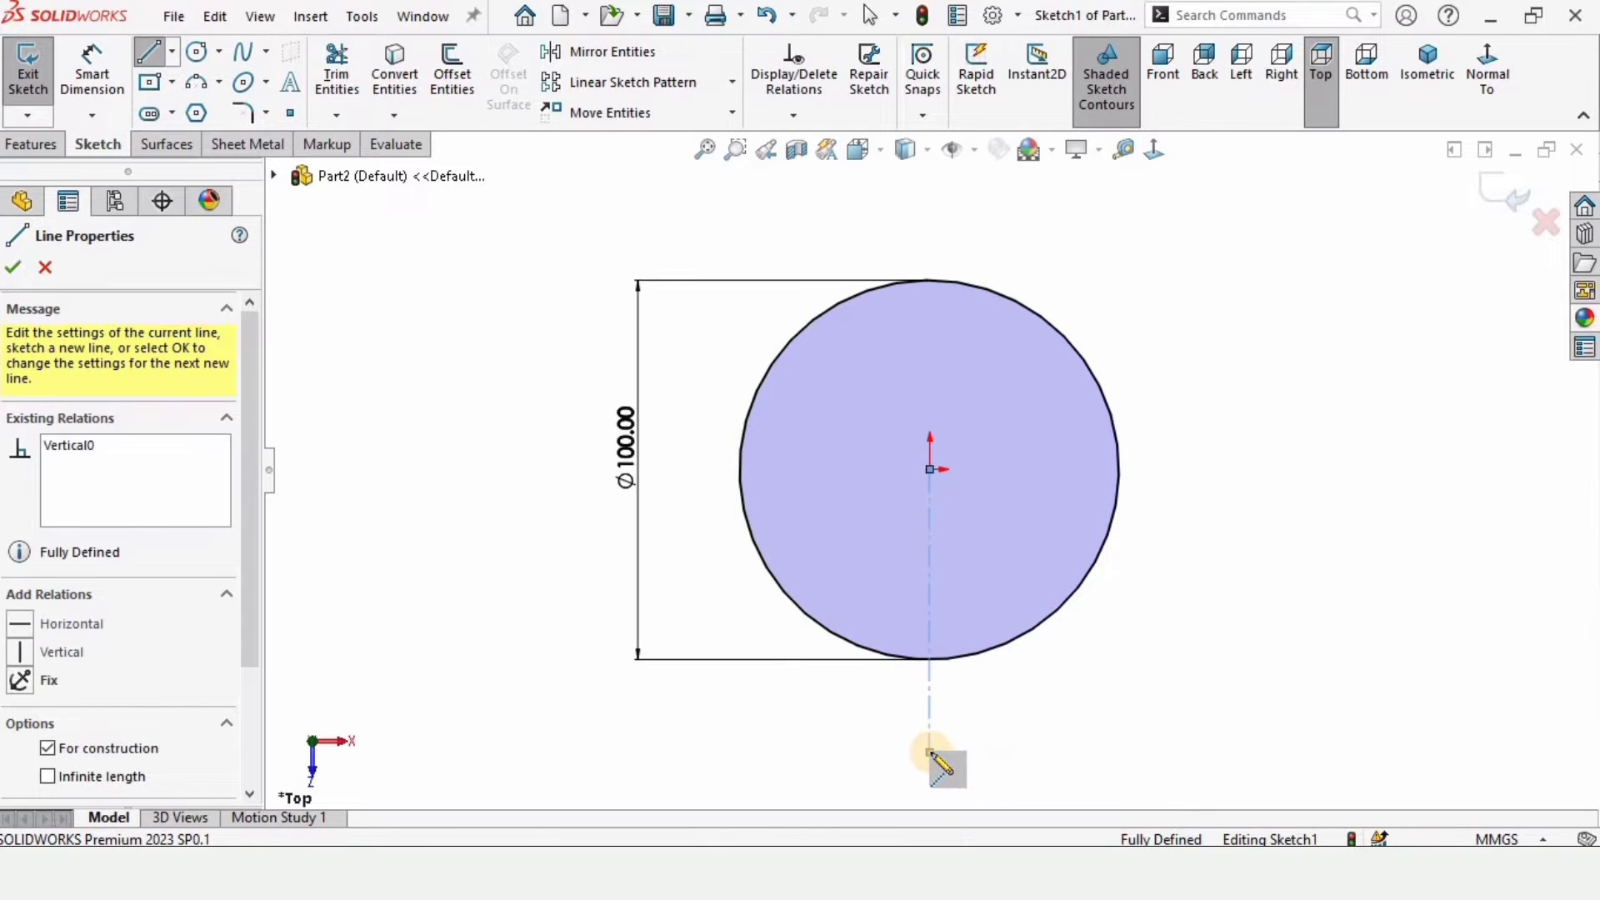
{"action": "key", "text": "Escape"}
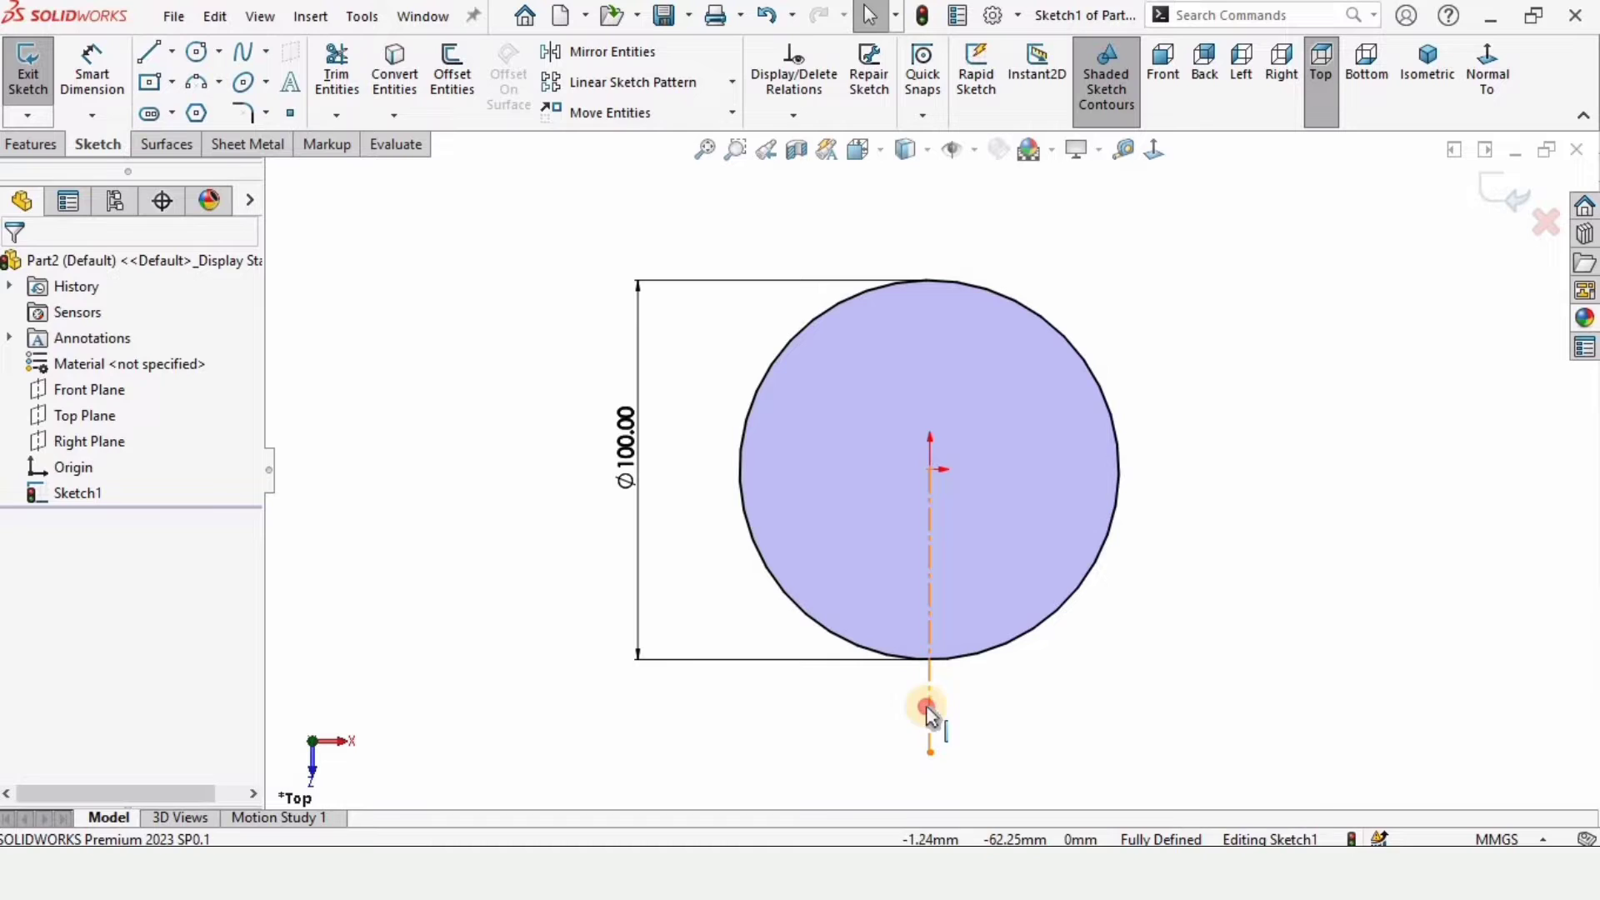
{"action": "left_click", "coordinate": [929, 705]}
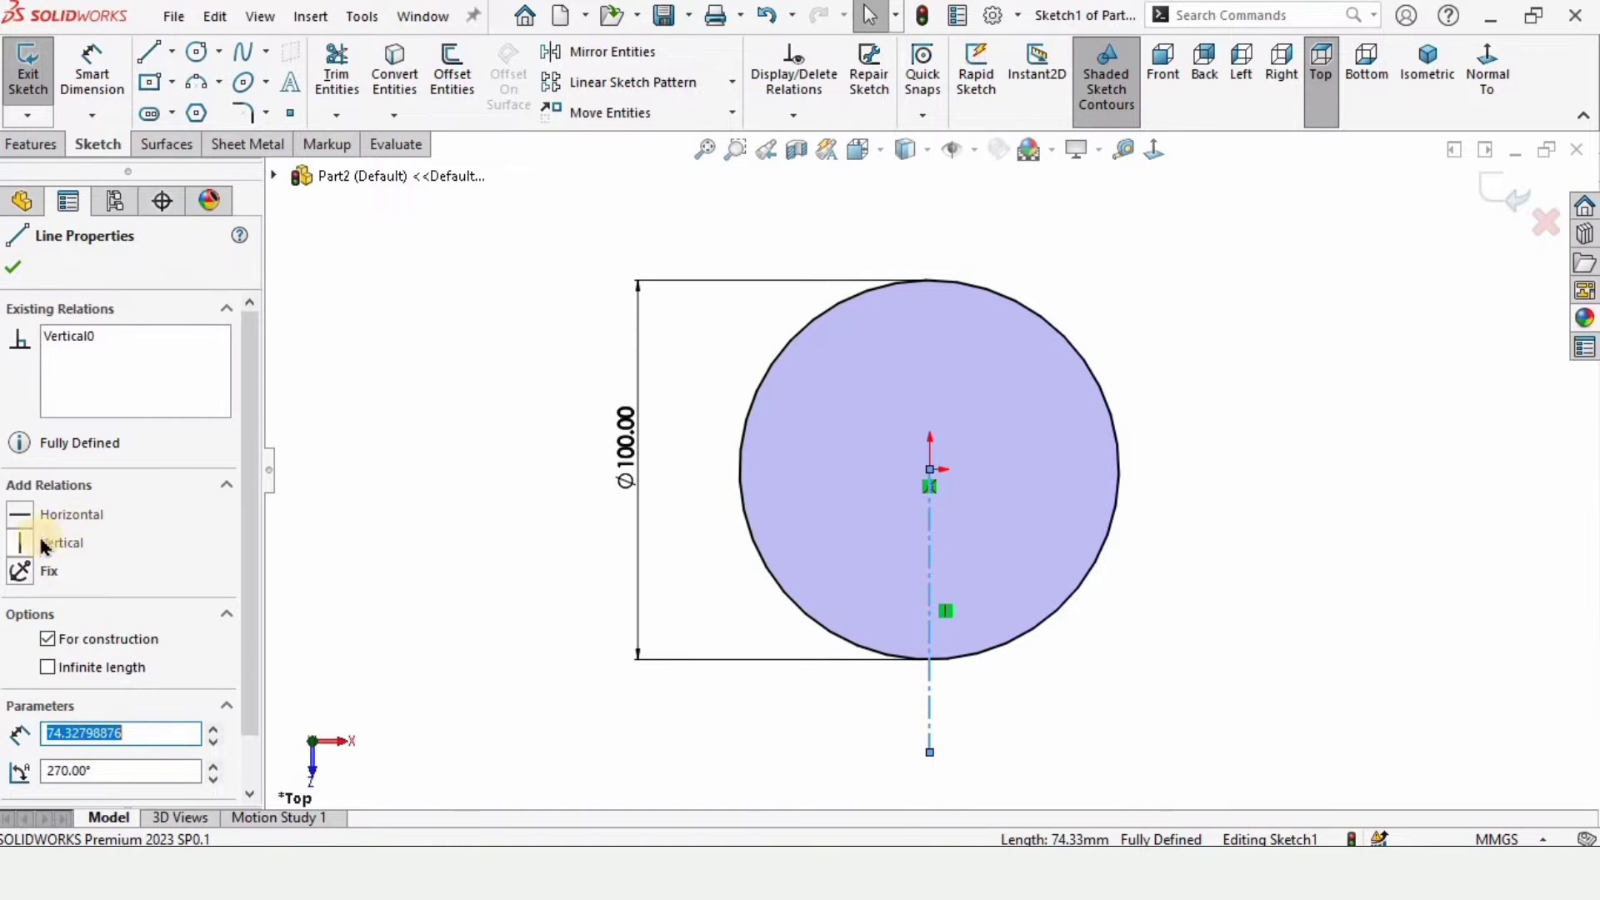
{"action": "left_click", "coordinate": [16, 266]}
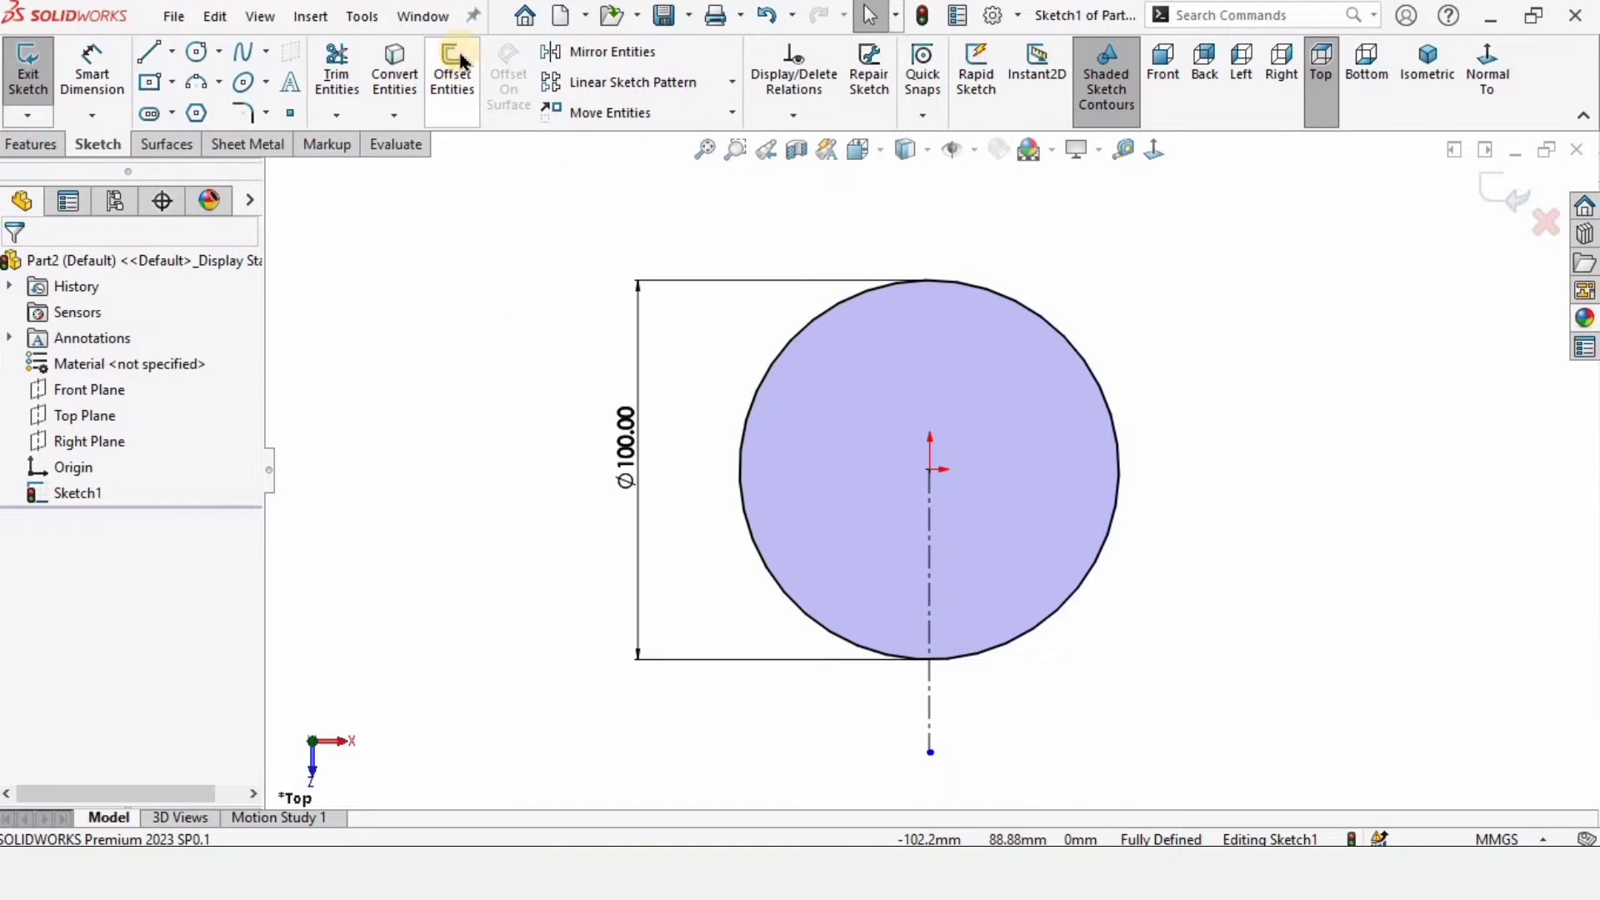
- Offset the centerline 1 mm bi-directionally, creating a line on each side
{"action": "left_click", "coordinate": [454, 82]}
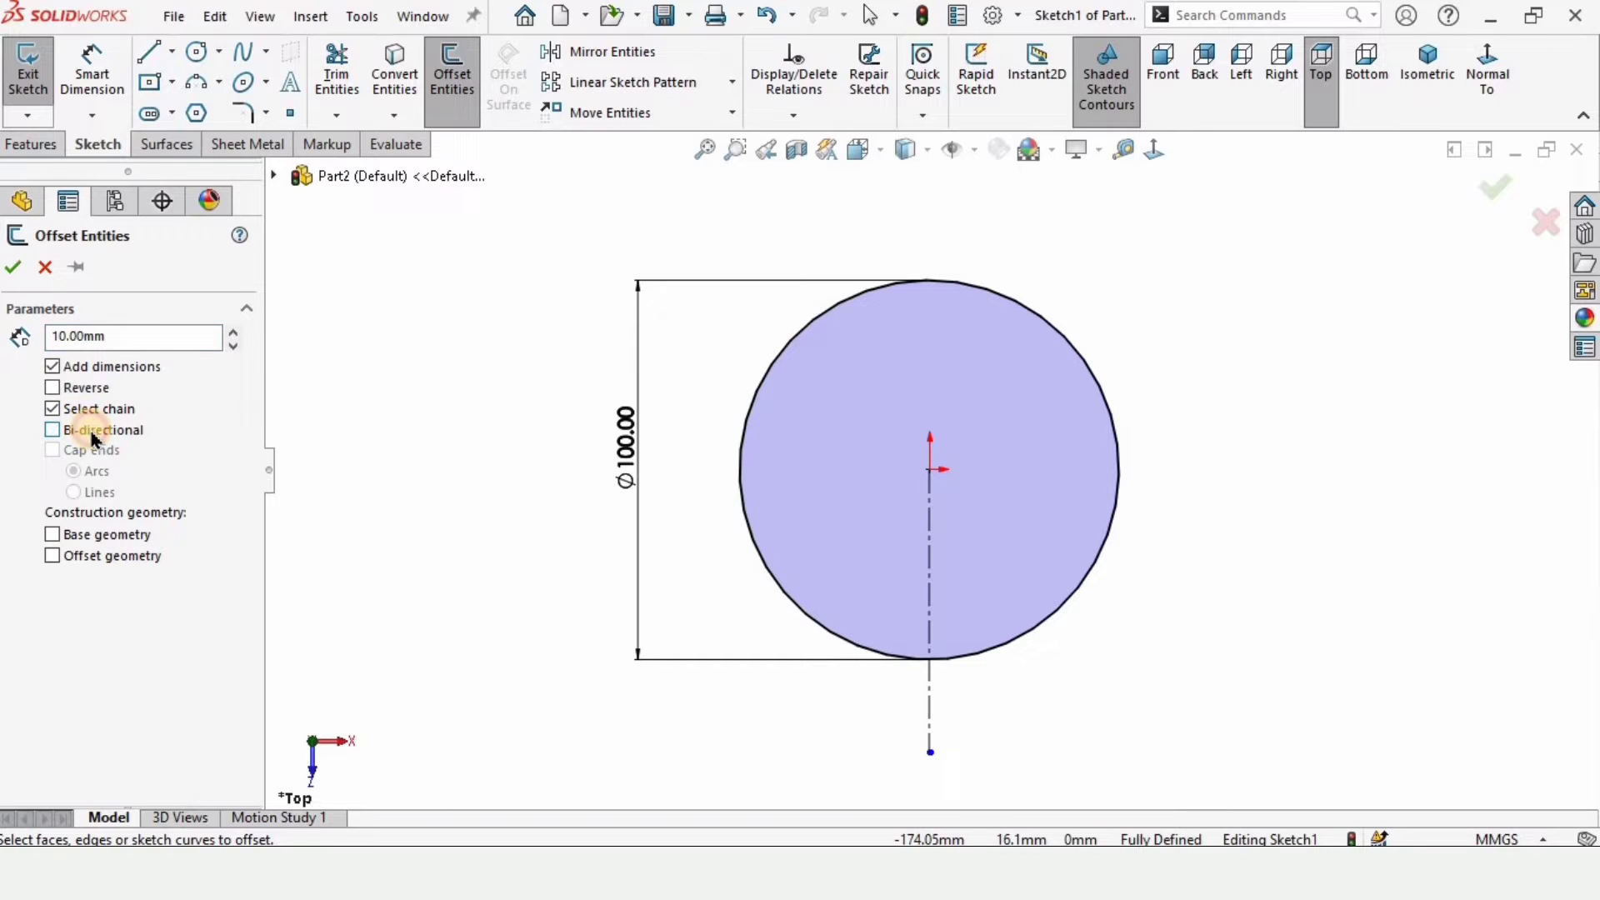
{"action": "double_click", "coordinate": [120, 335]}
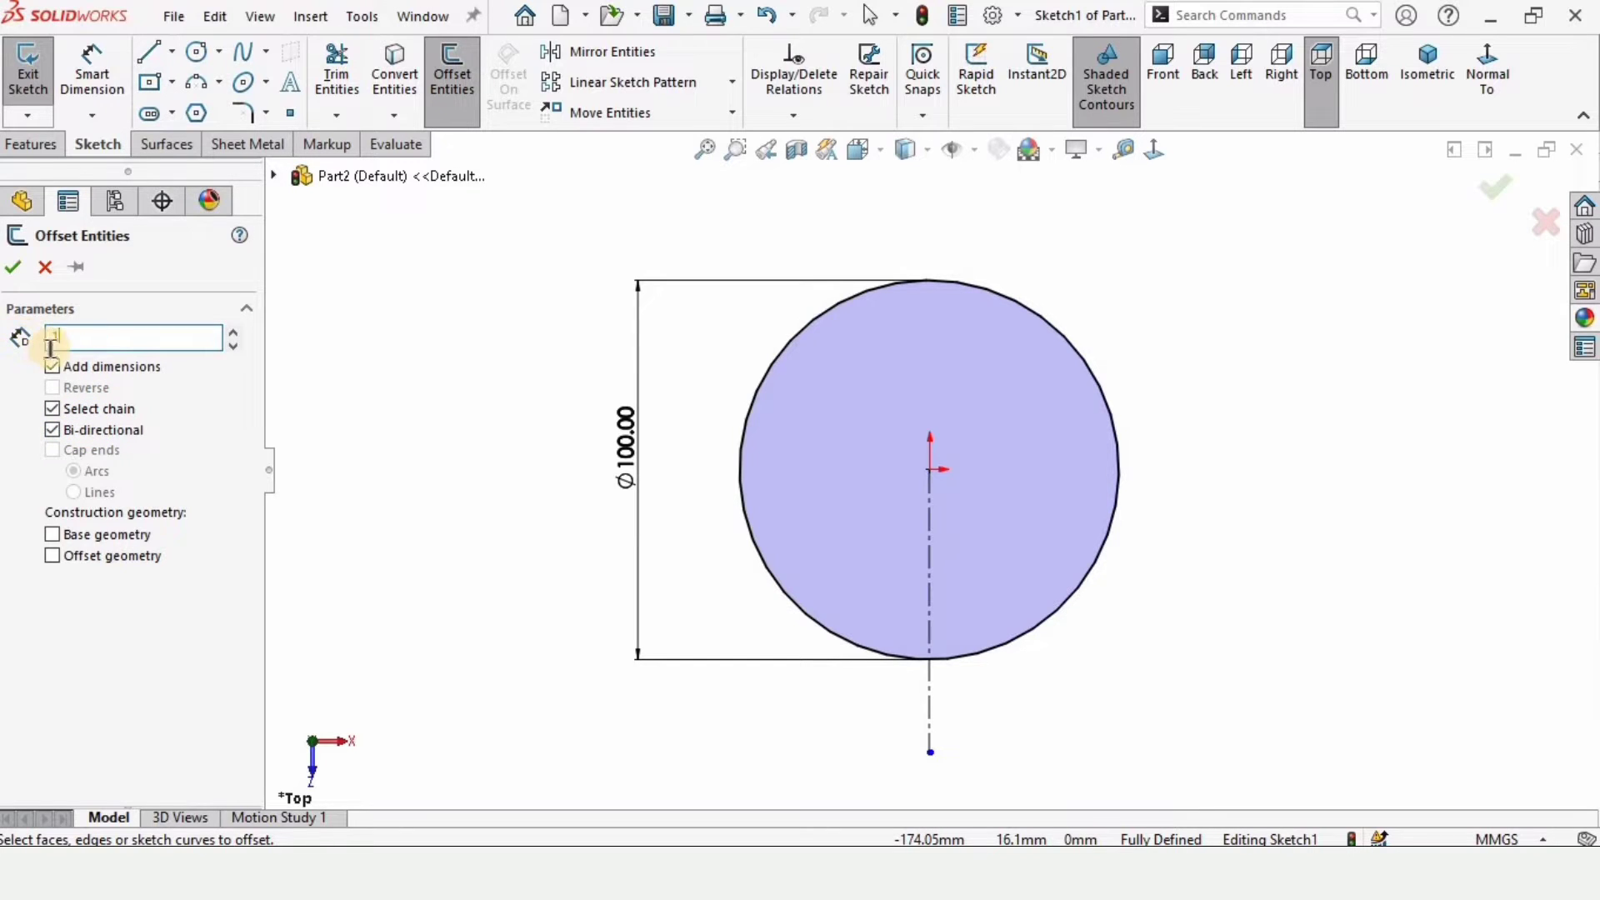
{"action": "type", "text": "1.00mm"}
{"action": "scroll", "coordinate": [904, 763], "scroll_direction": "up", "scroll_amount": 3}
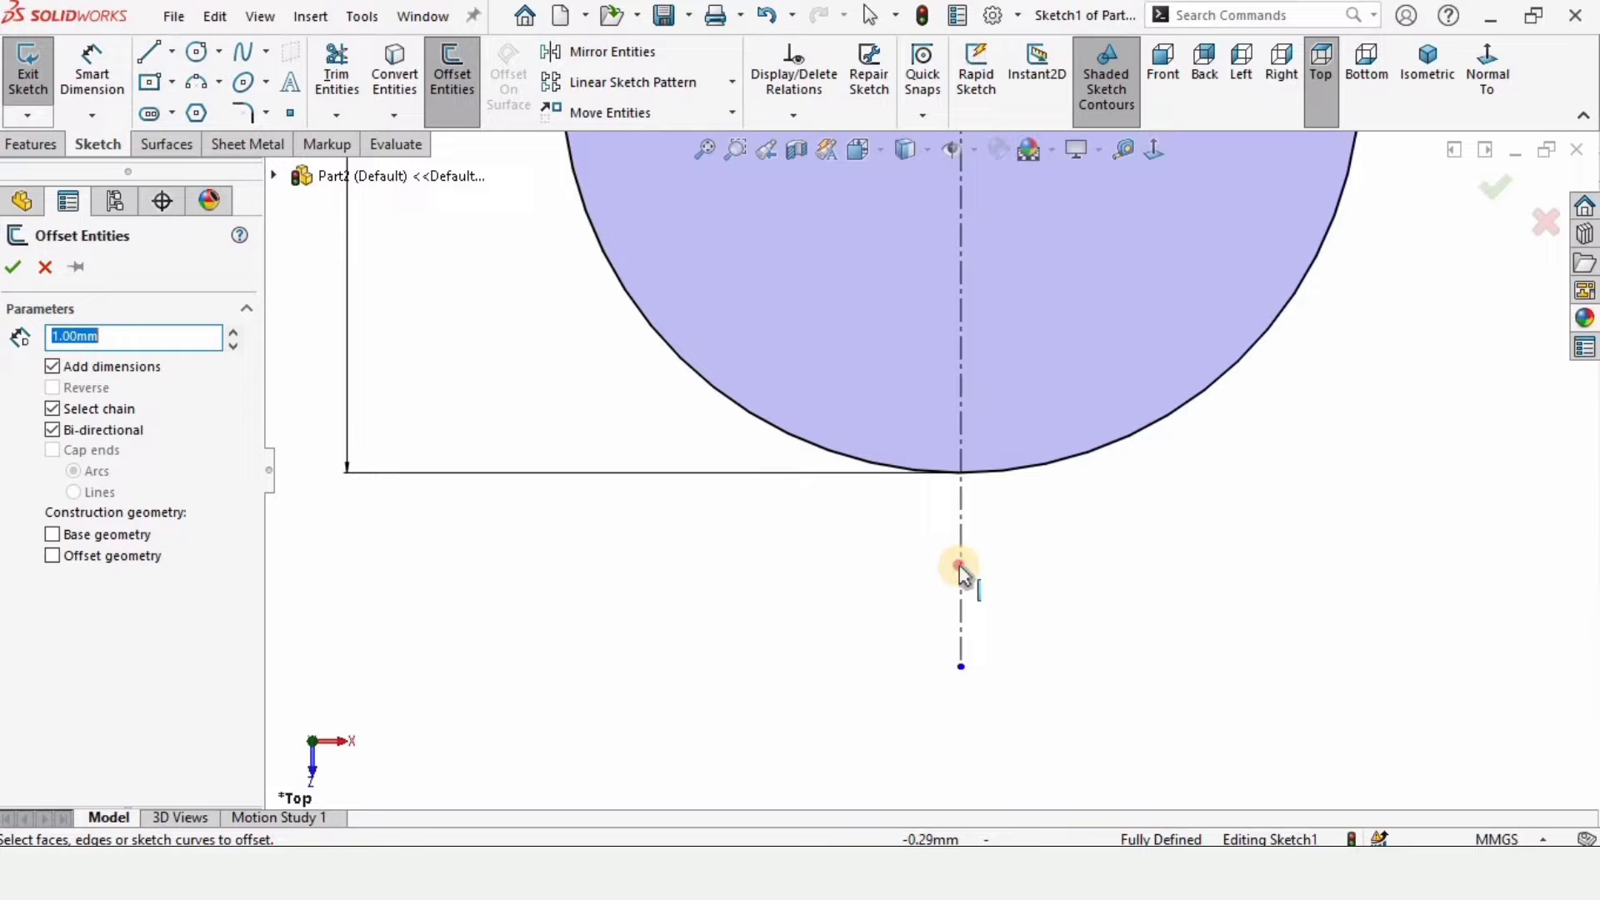
{"action": "left_click", "coordinate": [964, 487]}
{"action": "scroll", "coordinate": [966, 492], "scroll_direction": "up", "scroll_amount": 5}
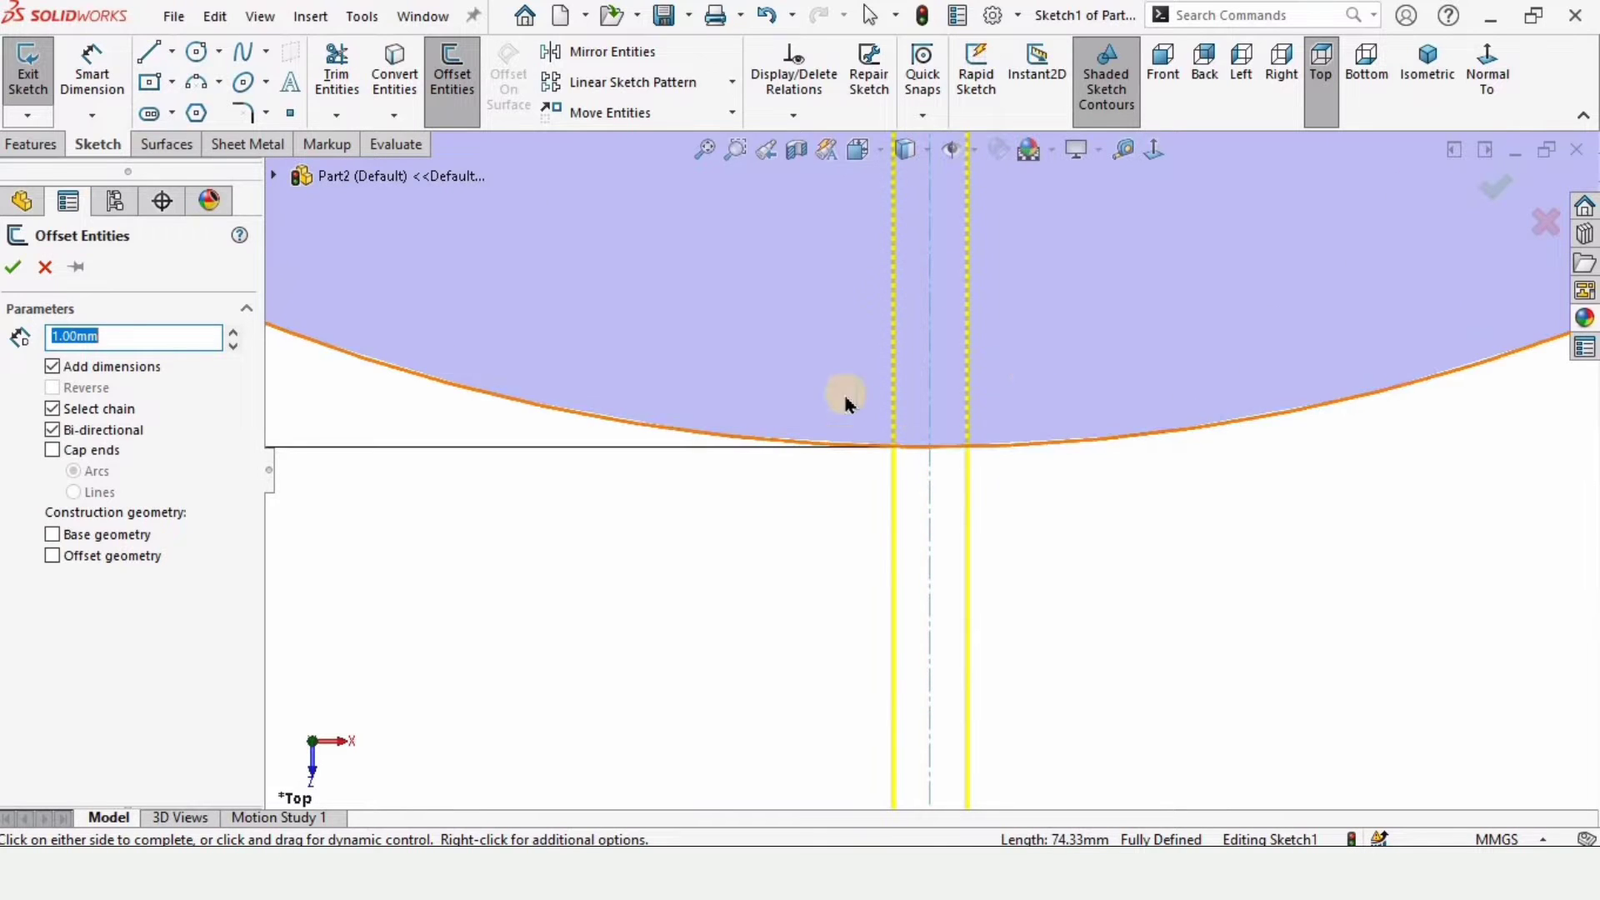
{"action": "left_click", "coordinate": [86, 433]}
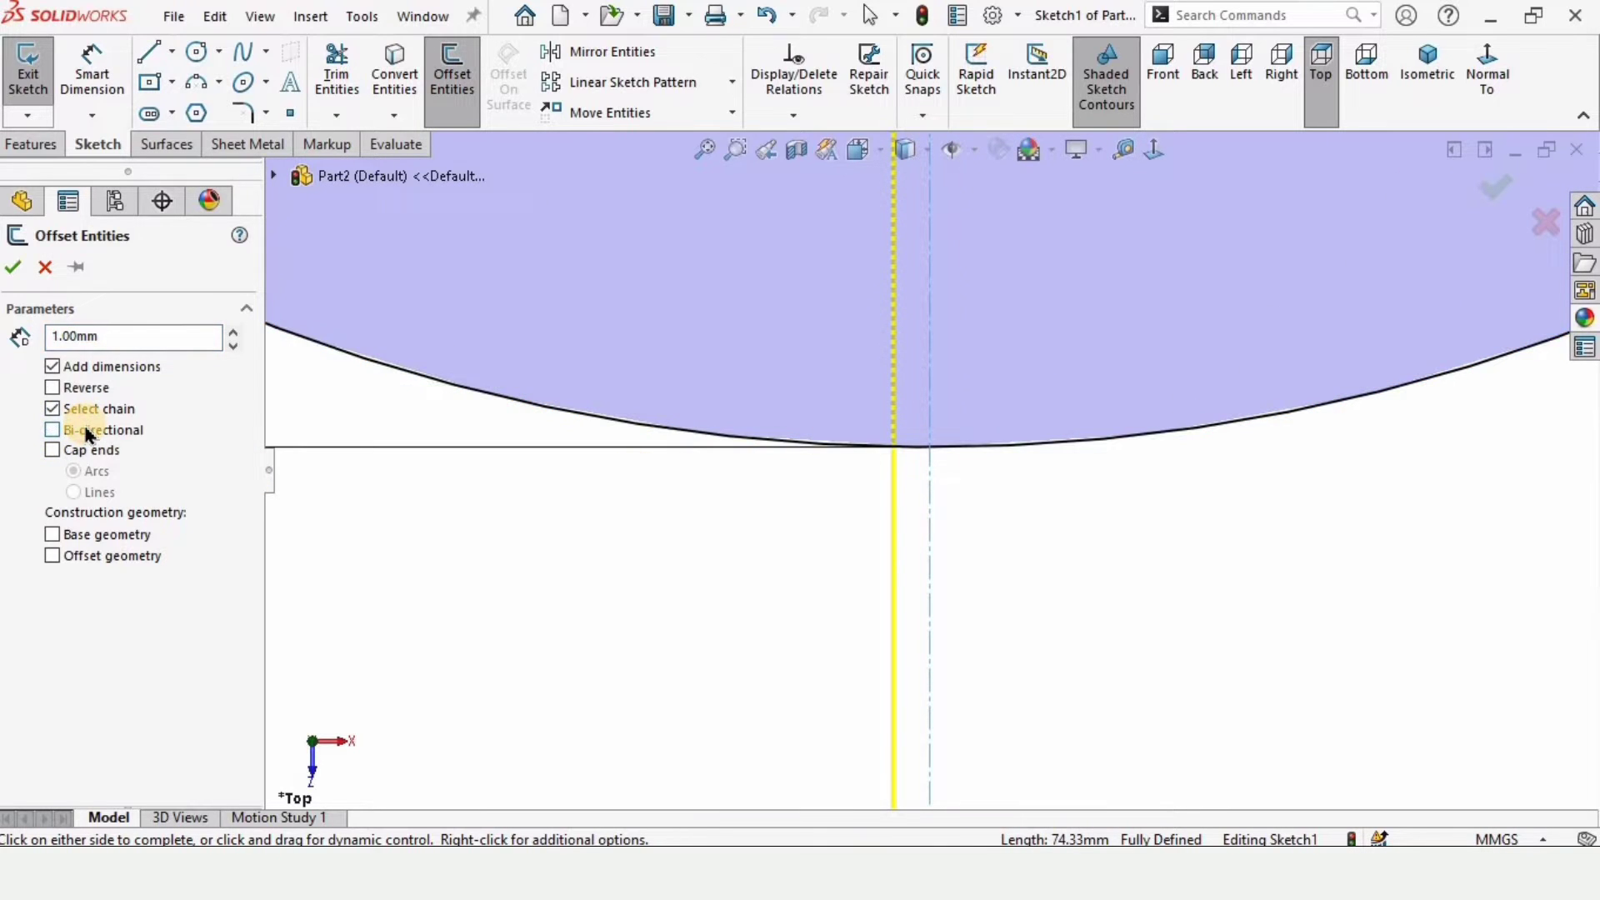
{"action": "left_click", "coordinate": [86, 434]}
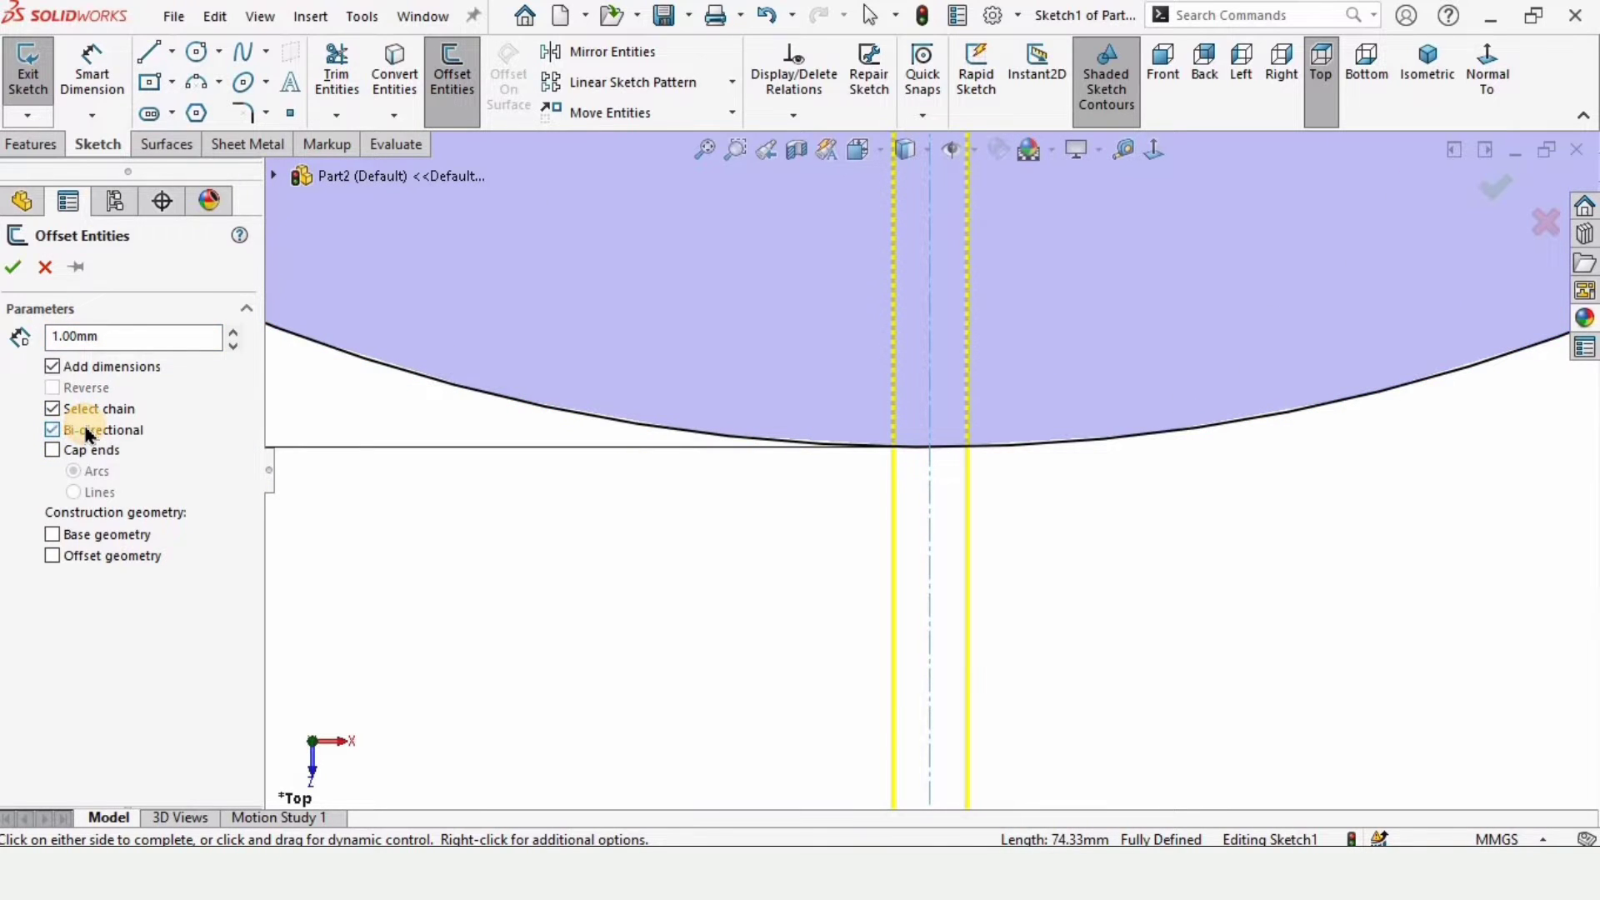
{"action": "left_click", "coordinate": [15, 268]}
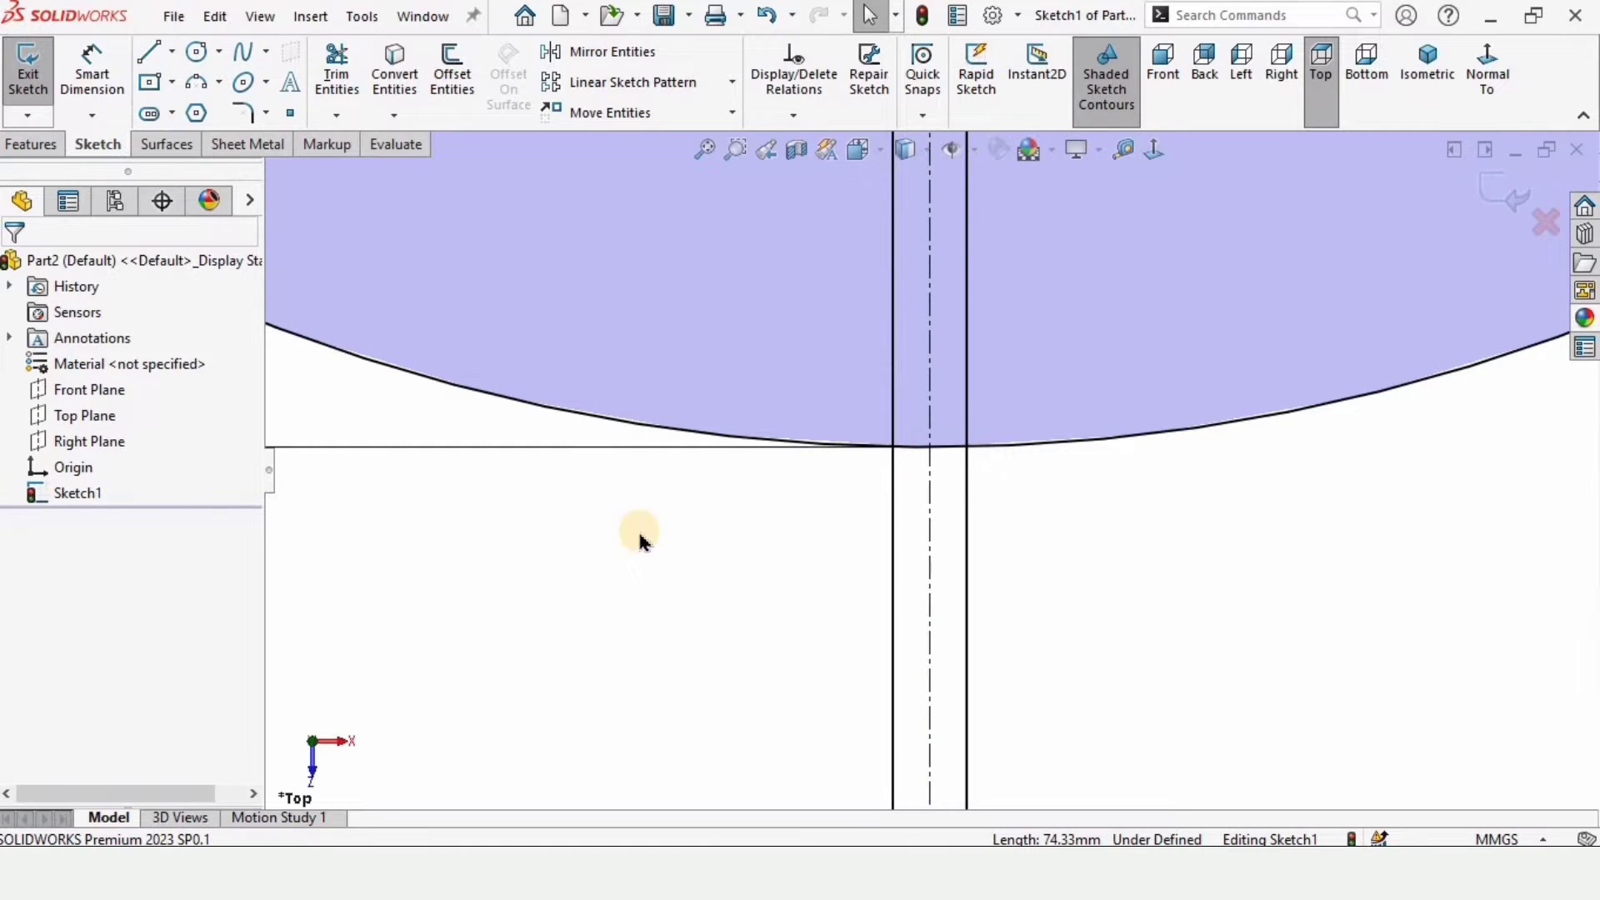
- Power-trim the circle's arc between the two offset lines, leaving a 2 mm gap
{"action": "left_click", "coordinate": [335, 75]}
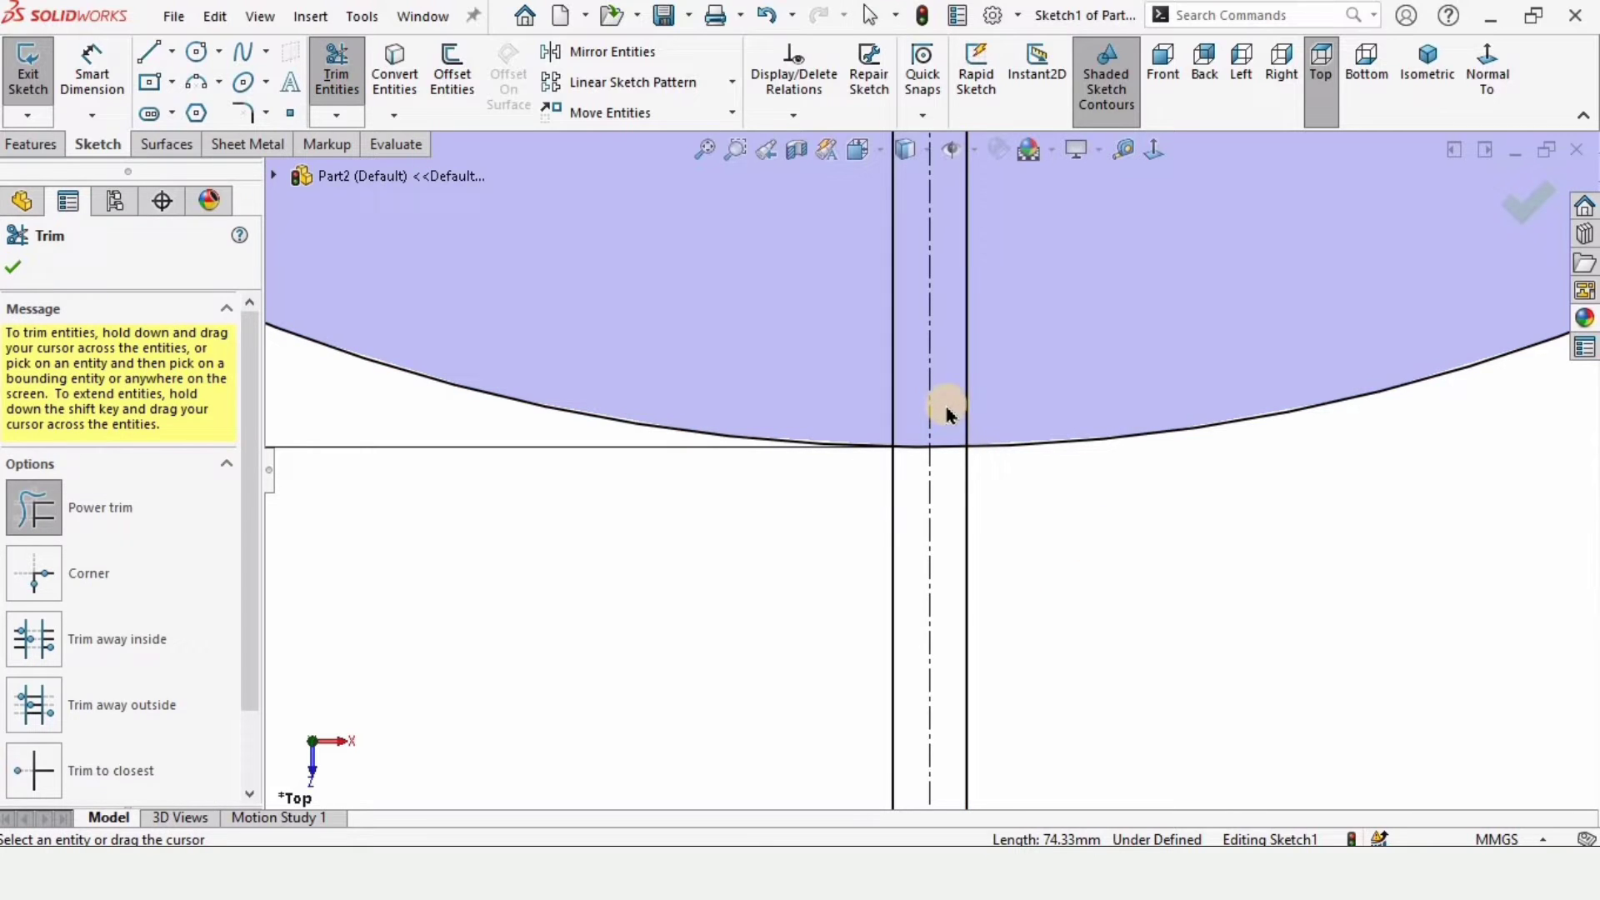
{"action": "mouse_move", "coordinate": [944, 409]}
{"action": "left_mouse_down"}
{"action": "mouse_move", "coordinate": [908, 389]}
{"action": "mouse_move", "coordinate": [946, 474]}
{"action": "left_mouse_up"}
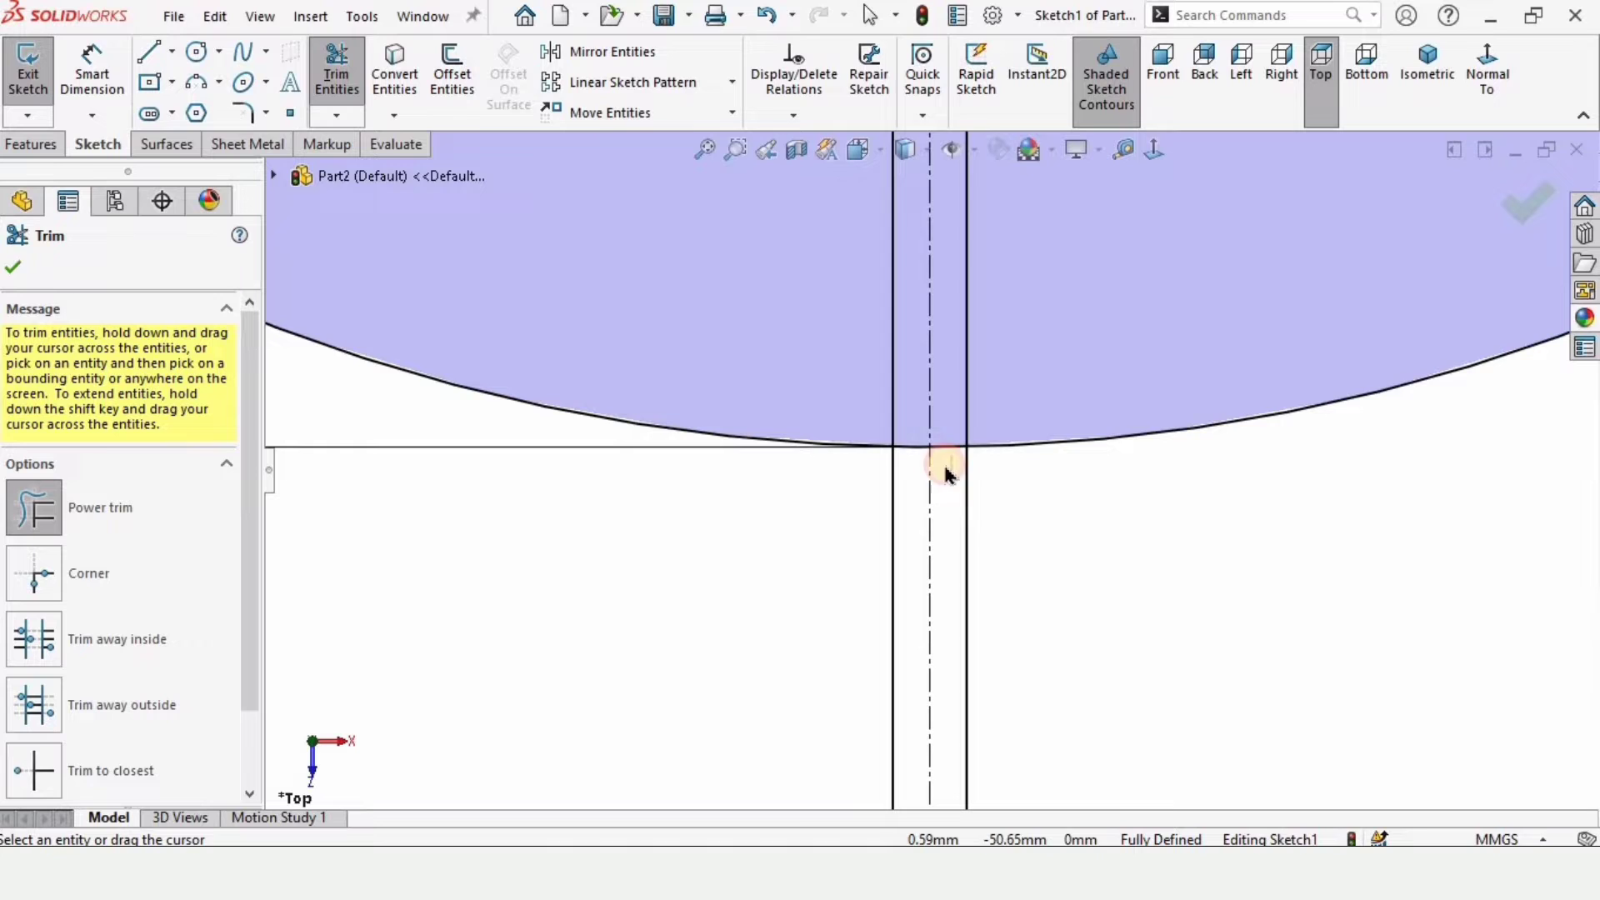
{"action": "mouse_move", "coordinate": [944, 415]}
{"action": "left_mouse_down"}
{"action": "mouse_move", "coordinate": [947, 461]}
{"action": "mouse_move", "coordinate": [904, 407]}
{"action": "mouse_move", "coordinate": [887, 468]}
{"action": "left_mouse_up"}
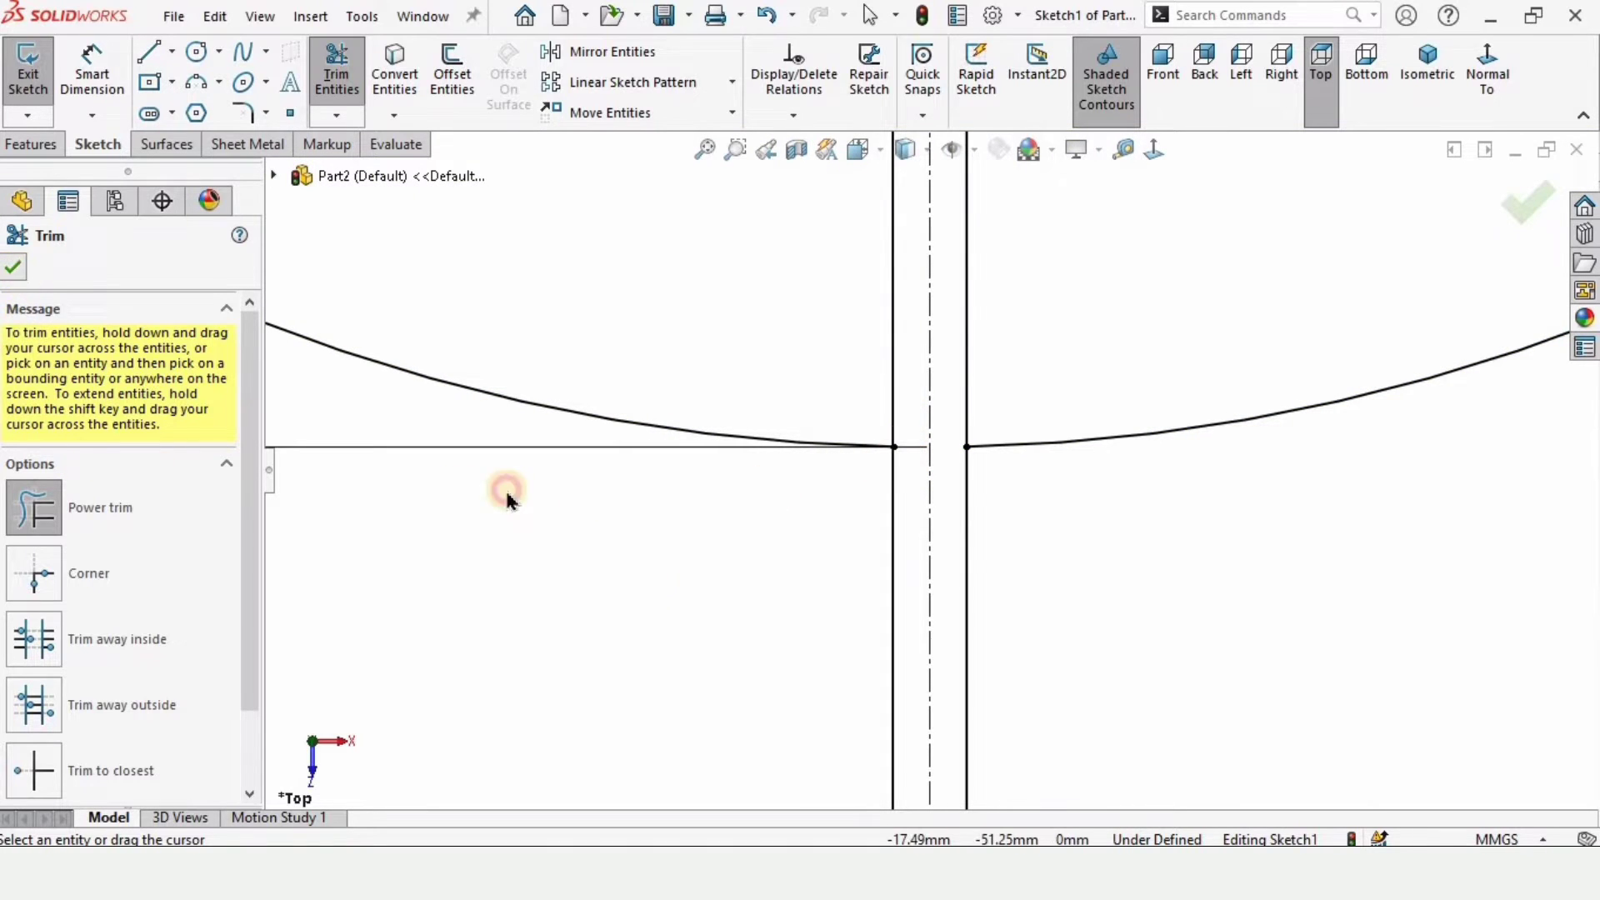
{"action": "key", "text": "Escape"}
{"action": "scroll", "coordinate": [906, 719], "scroll_direction": "up", "scroll_amount": 3}
- Convert both offset lines to construction geometry
{"action": "left_click", "coordinate": [894, 698]}
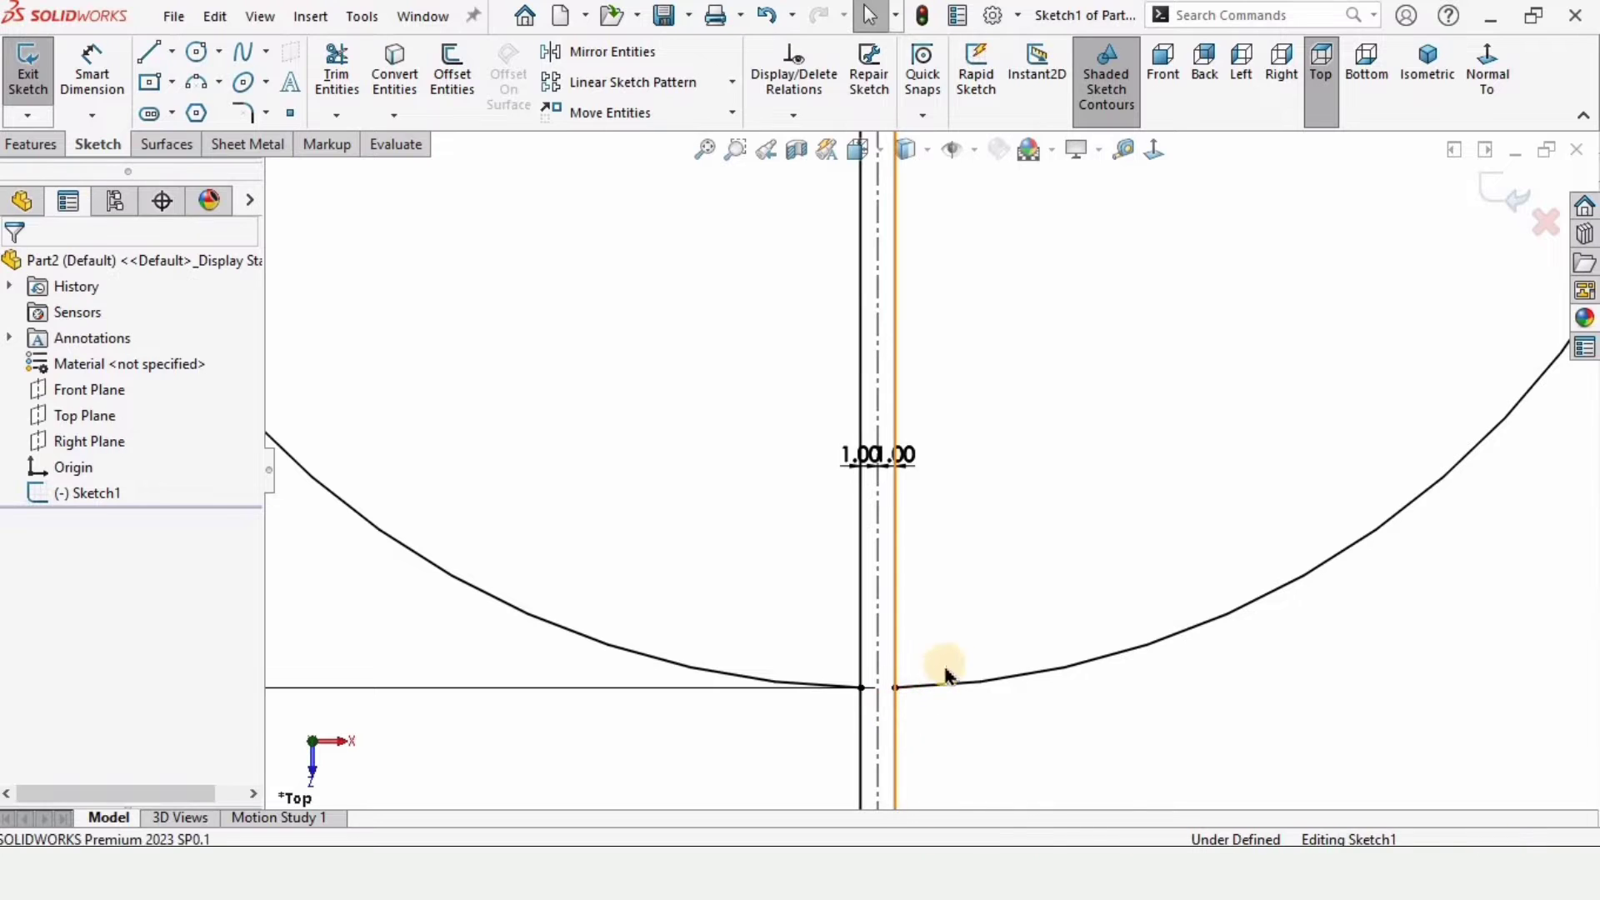
{"action": "left_click", "coordinate": [1001, 650]}
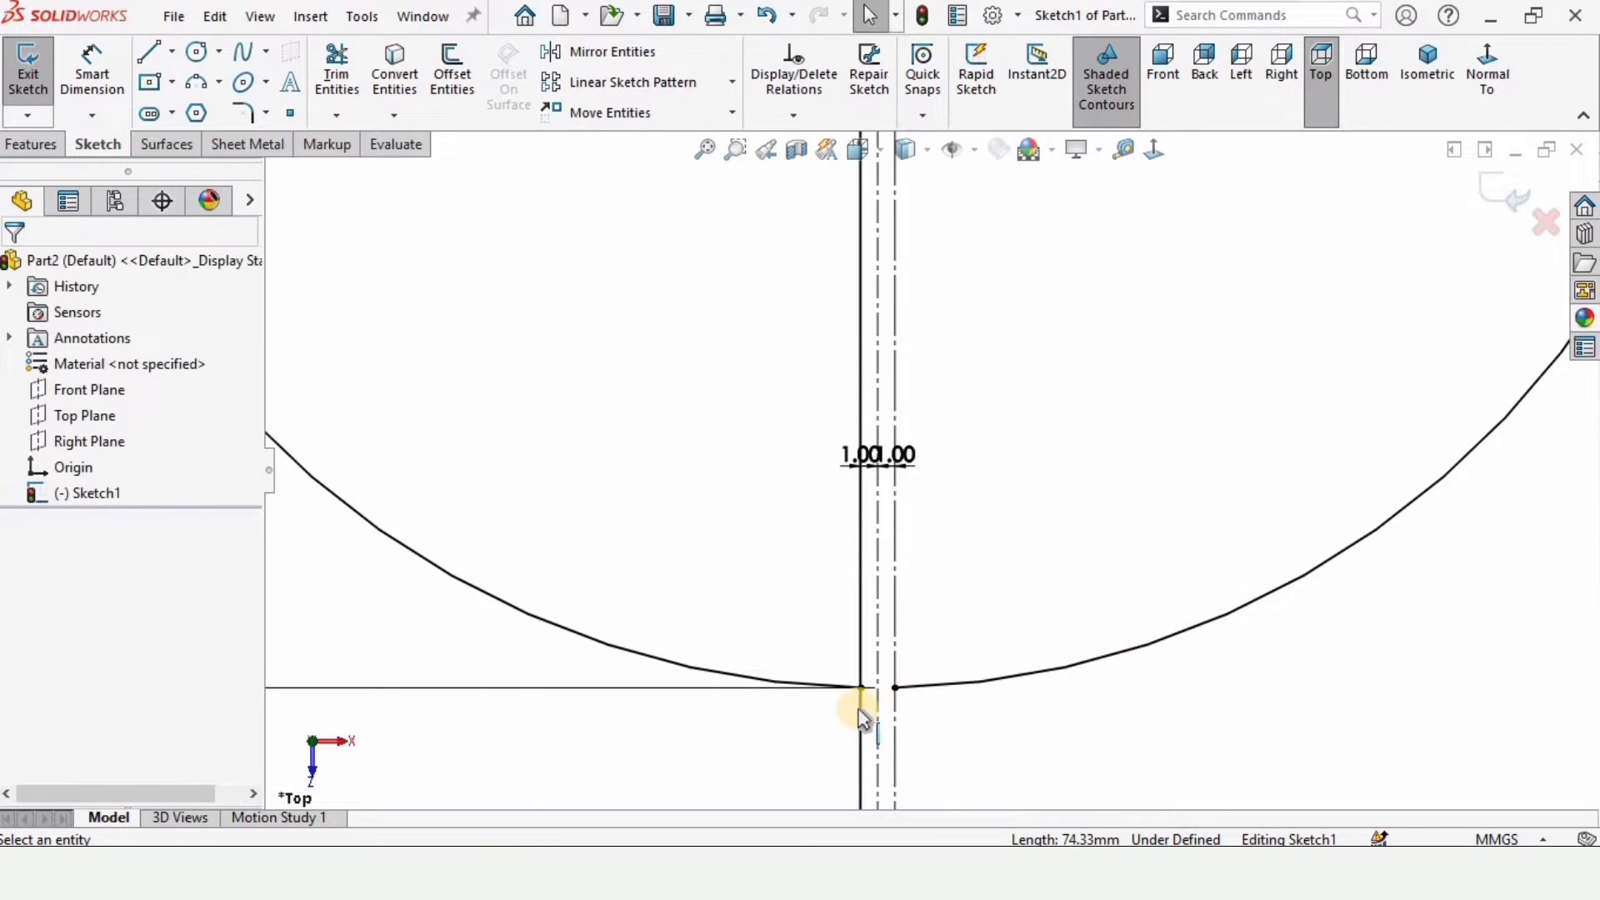
{"action": "left_click", "coordinate": [859, 702]}
{"action": "left_click", "coordinate": [962, 639]}
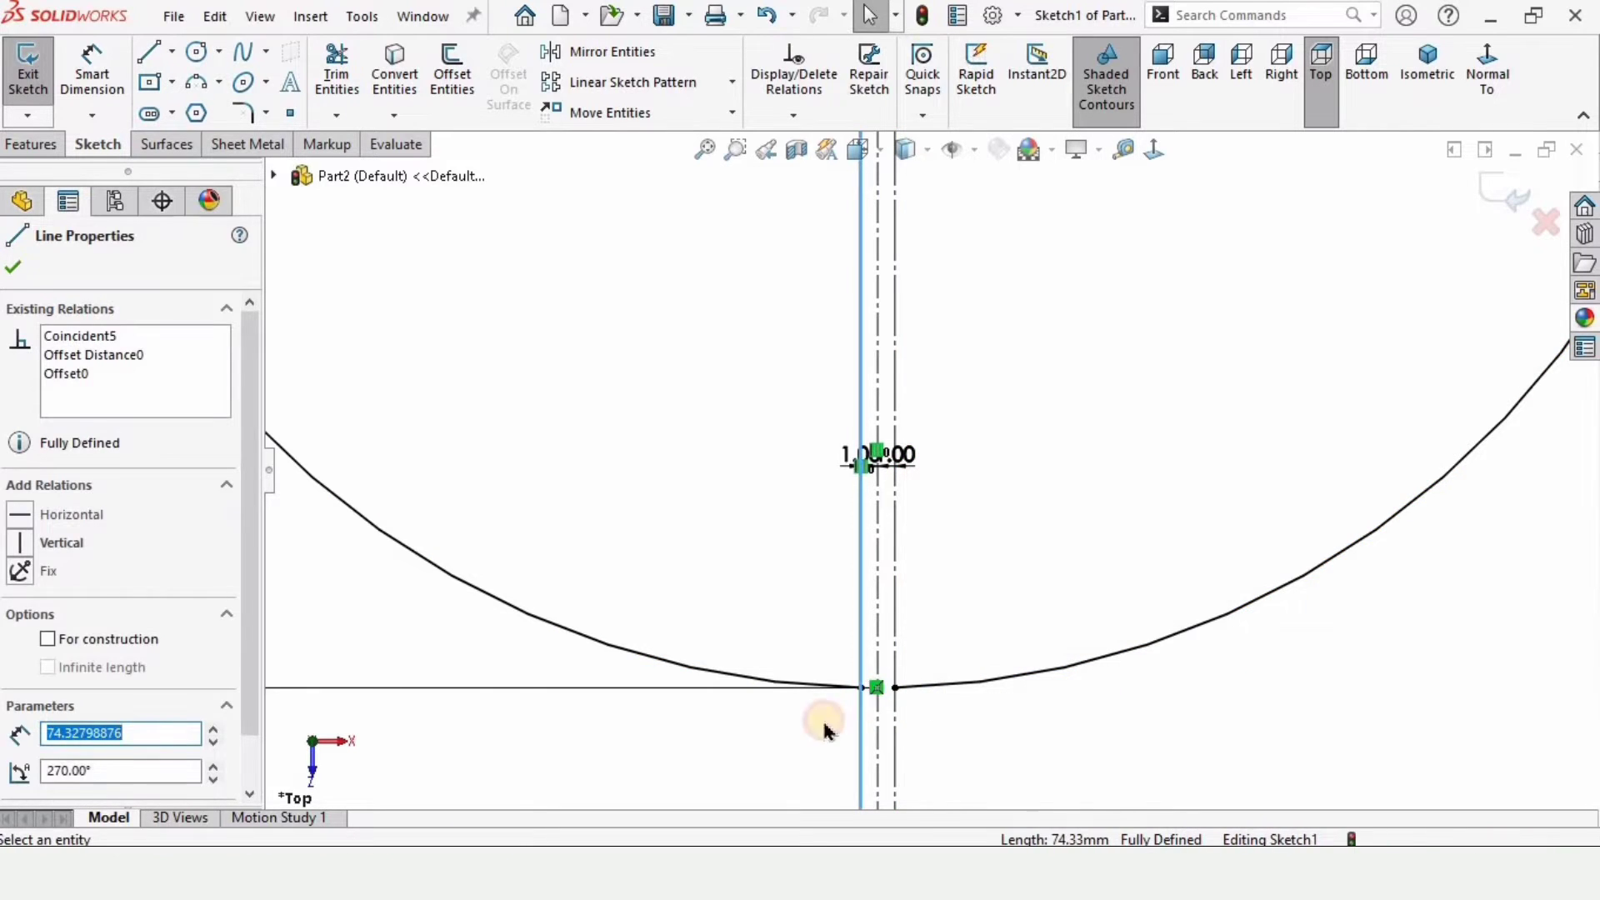
{"action": "left_click", "coordinate": [833, 721]}
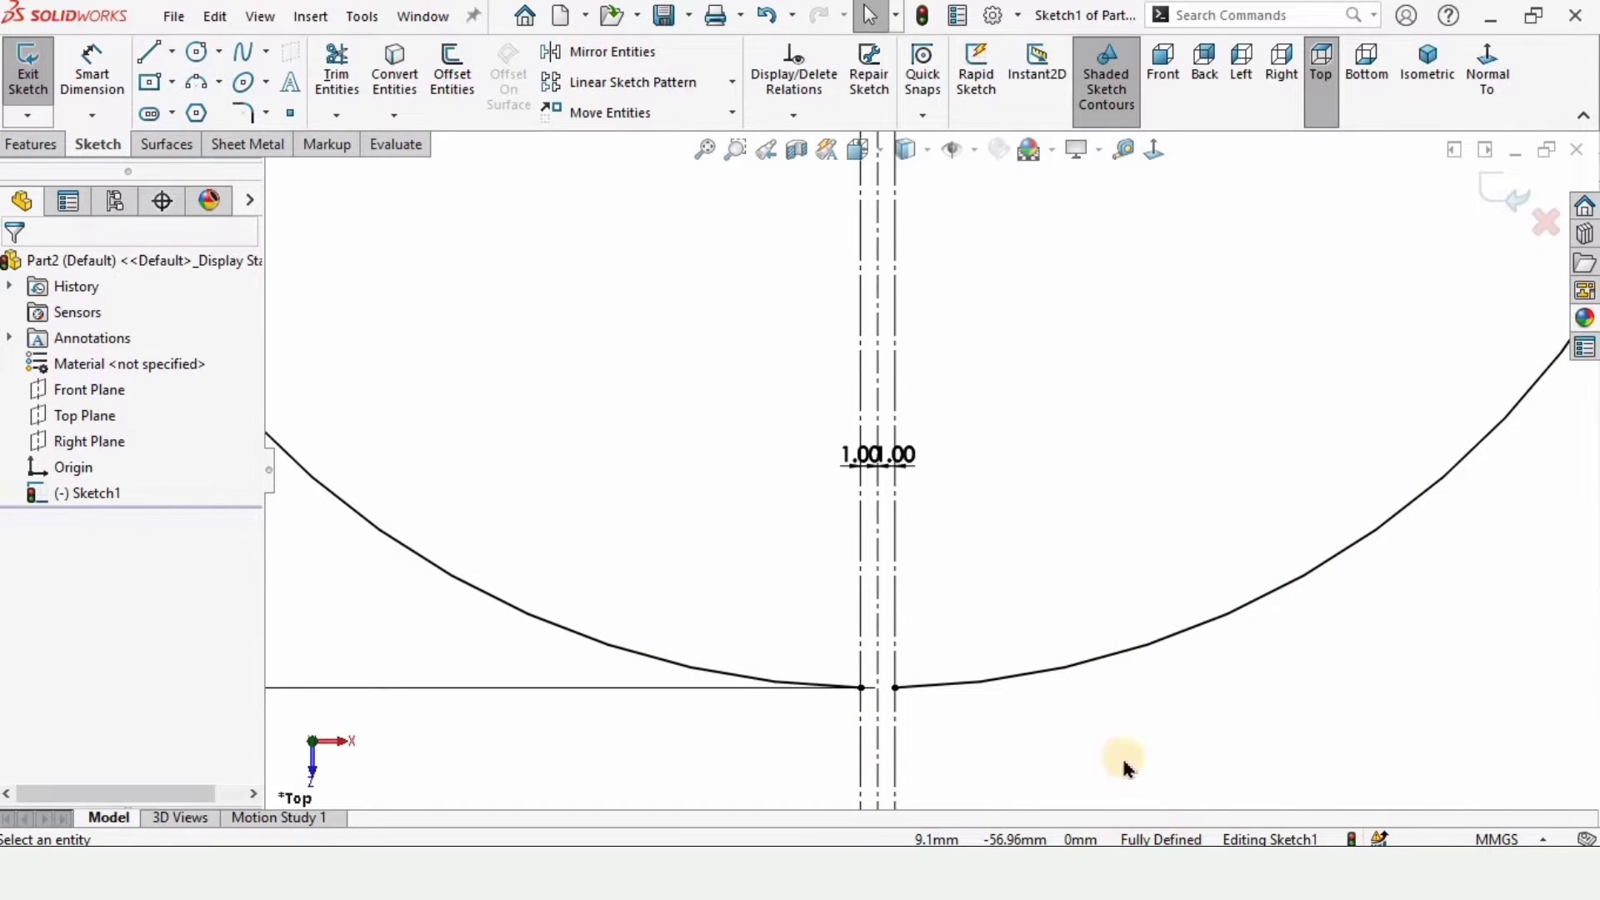
- Exit Sketch1 and tilt the view slightly off the top view
{"action": "left_click", "coordinate": [1500, 196]}
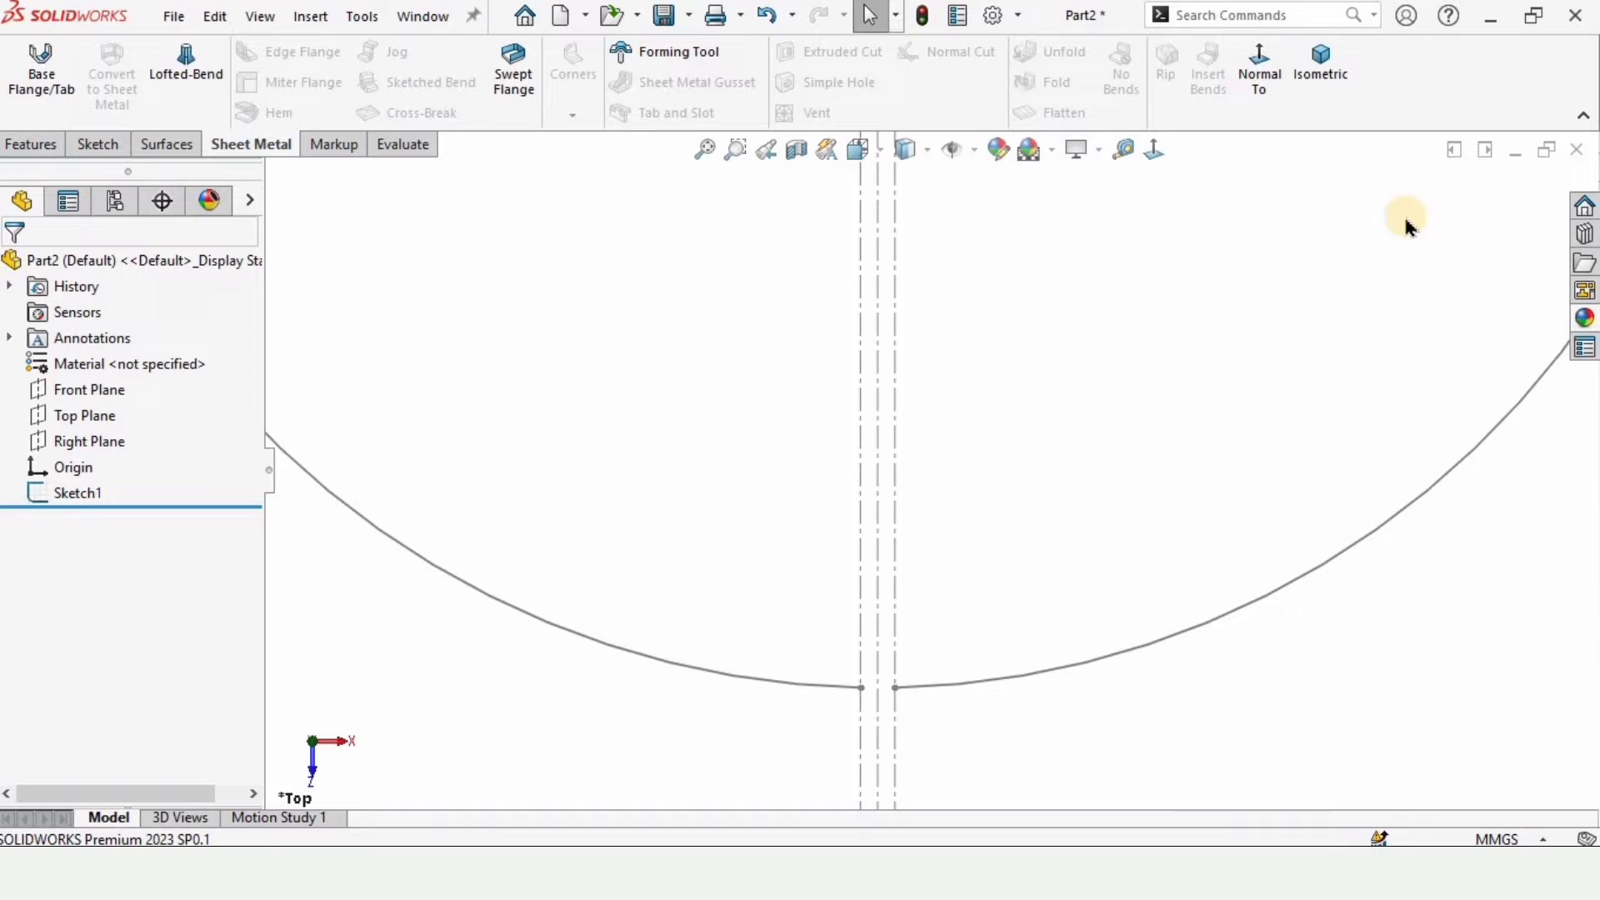
{"action": "scroll", "coordinate": [992, 350], "scroll_direction": "up", "scroll_amount": 8}
{"action": "middle_click_drag", "start_coordinate": [948, 304], "coordinate": [942, 307]}
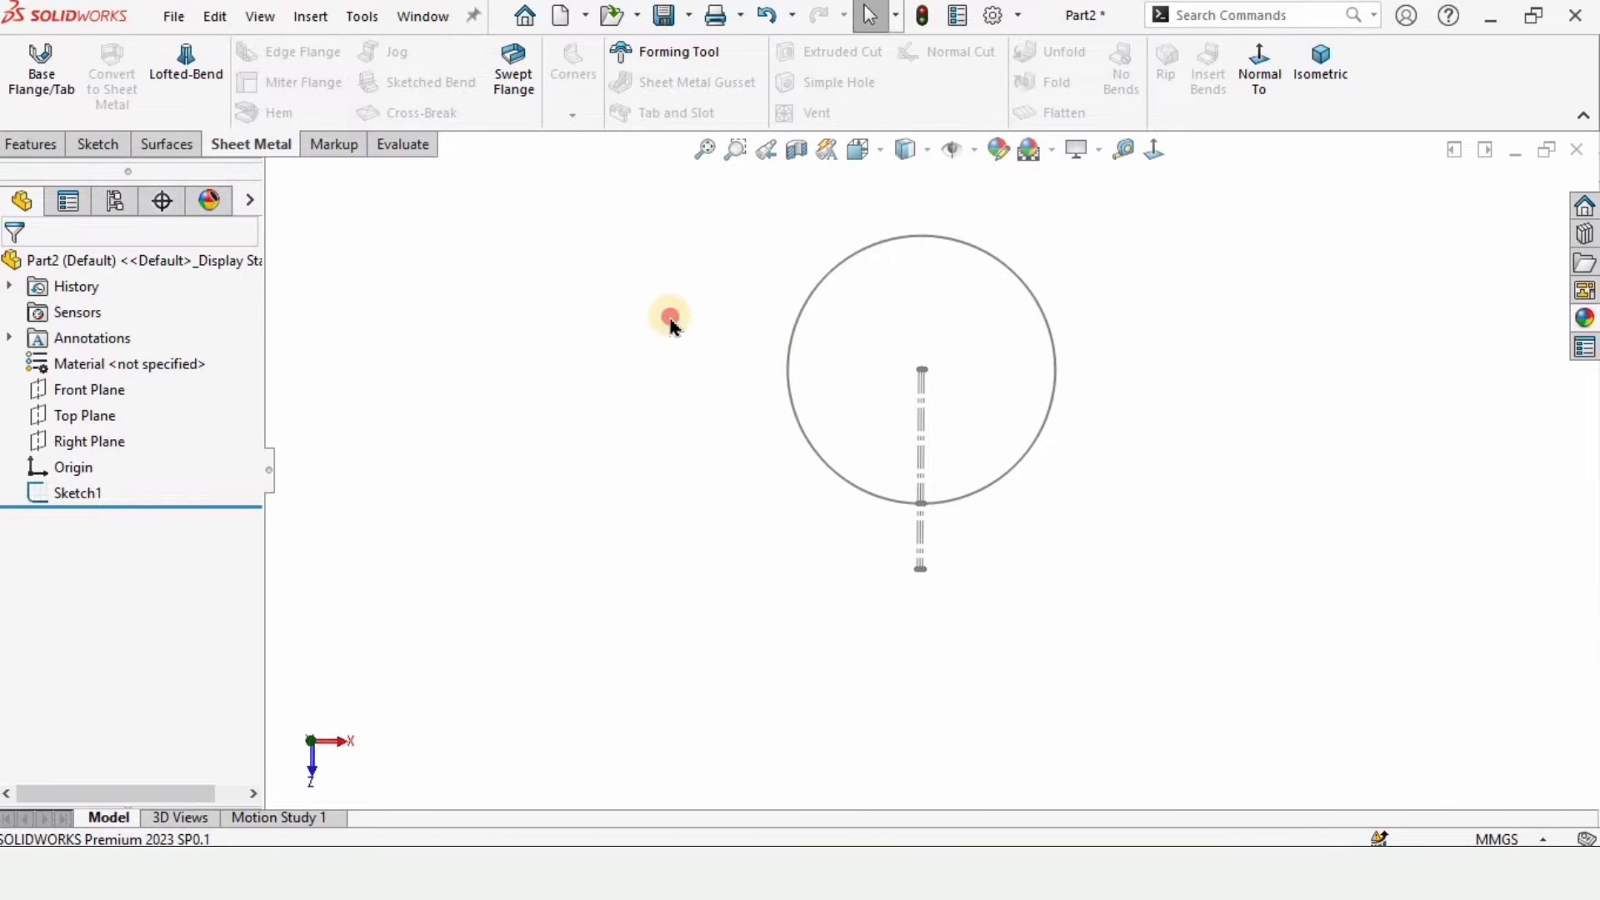
{"action": "scroll", "coordinate": [958, 222], "scroll_direction": "down", "scroll_amount": 2}
- Create Plane1 as a reference plane offset 100 mm from the Top Plane
{"action": "left_click", "coordinate": [50, 145]}
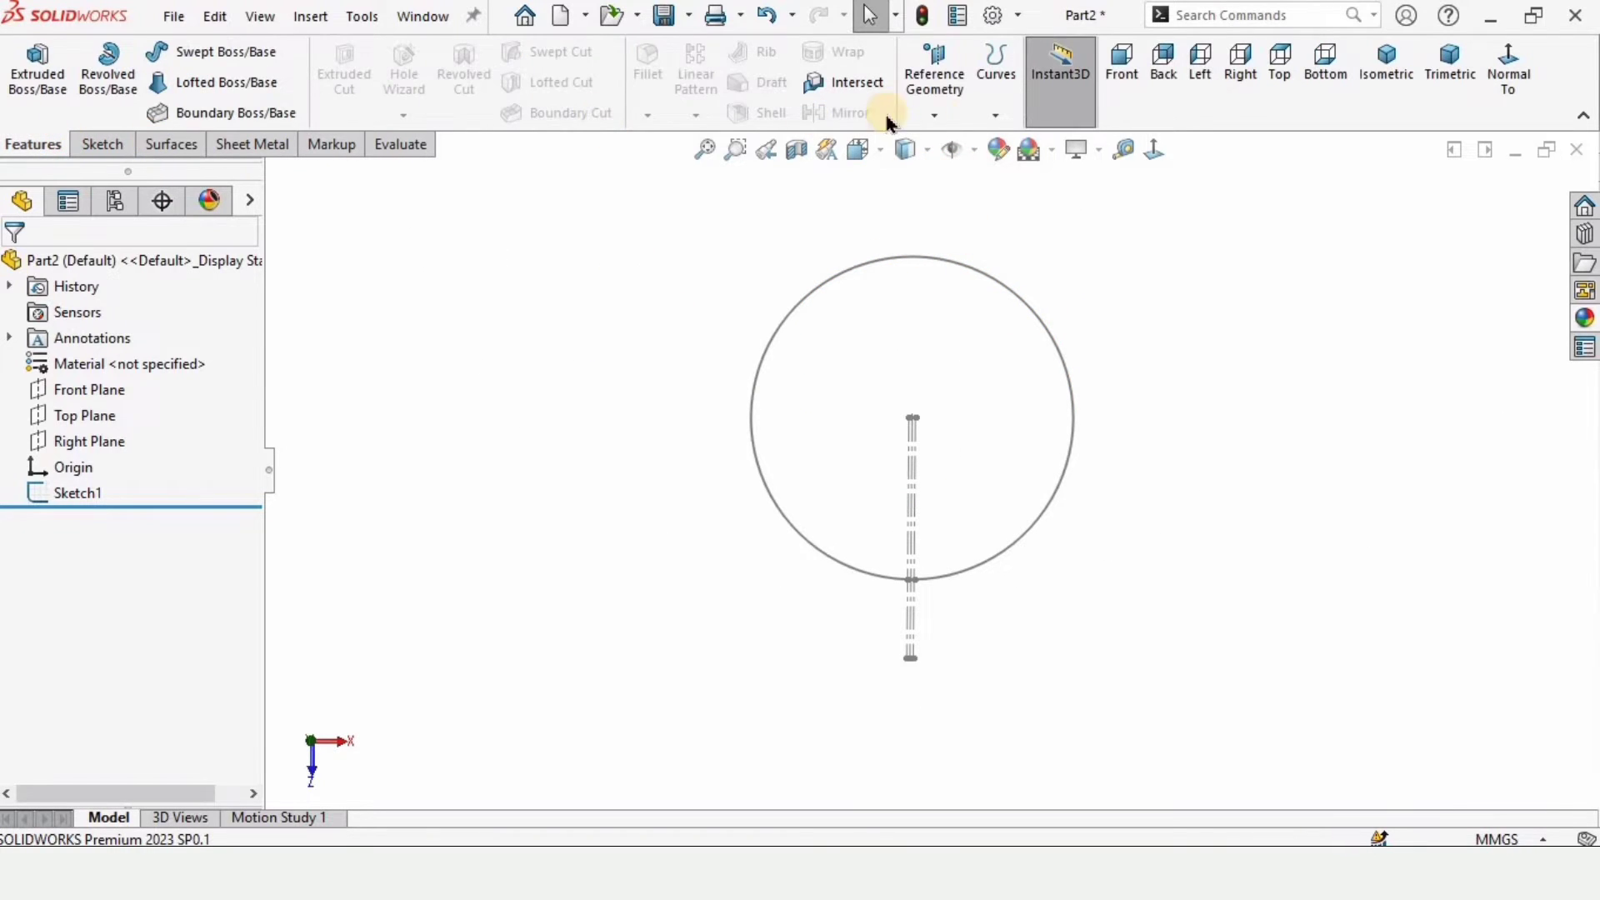
{"action": "left_click", "coordinate": [935, 118]}
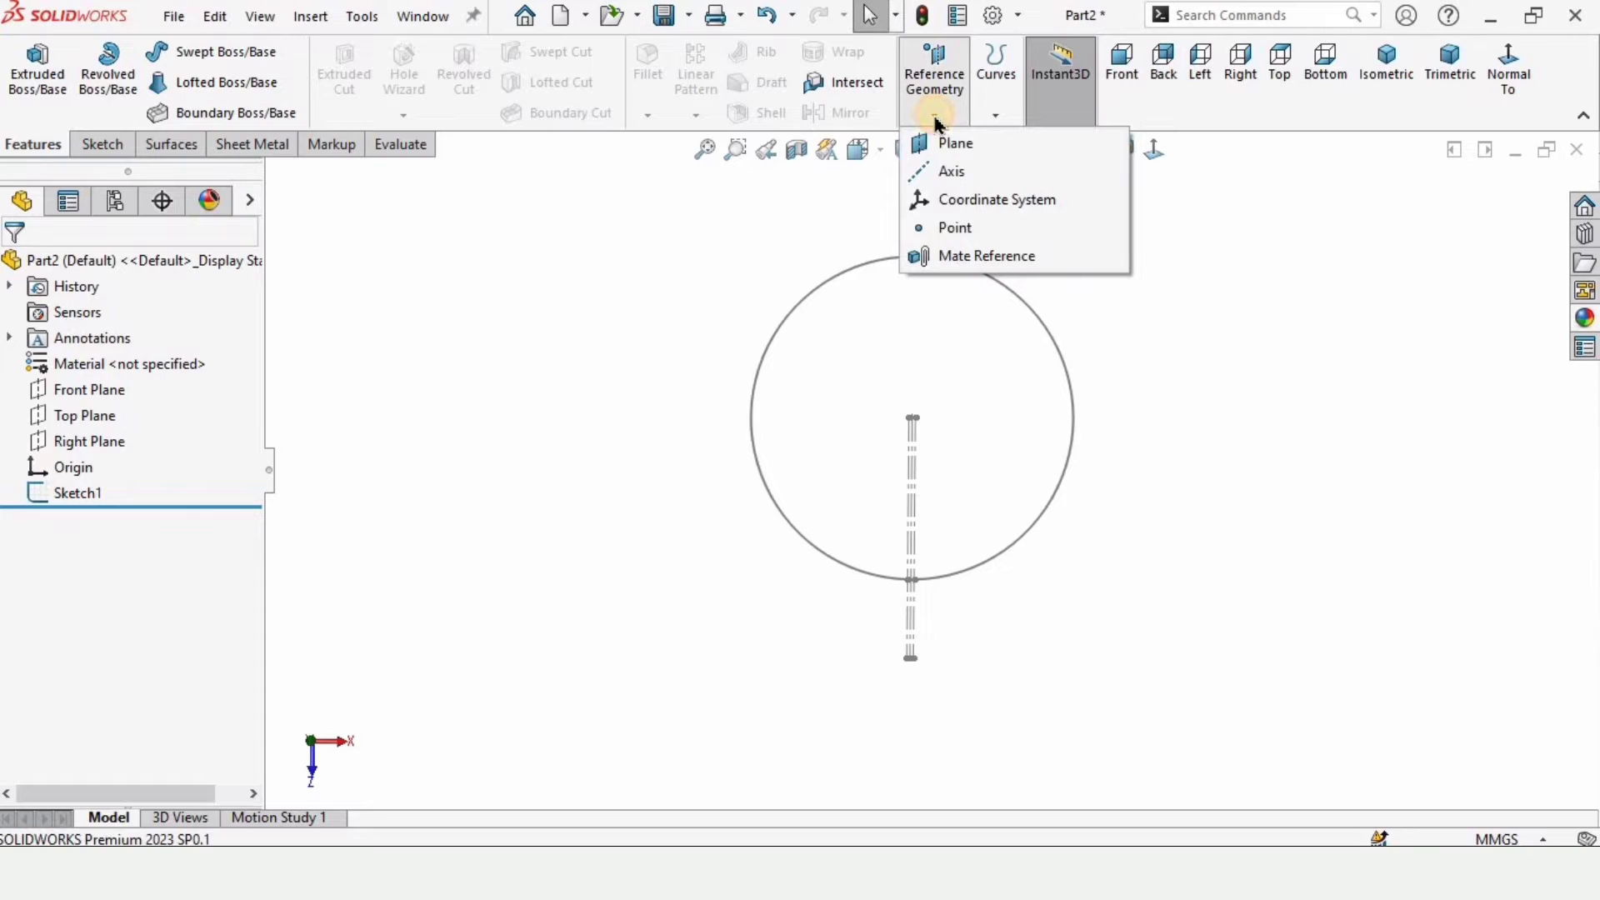
{"action": "left_click", "coordinate": [979, 148]}
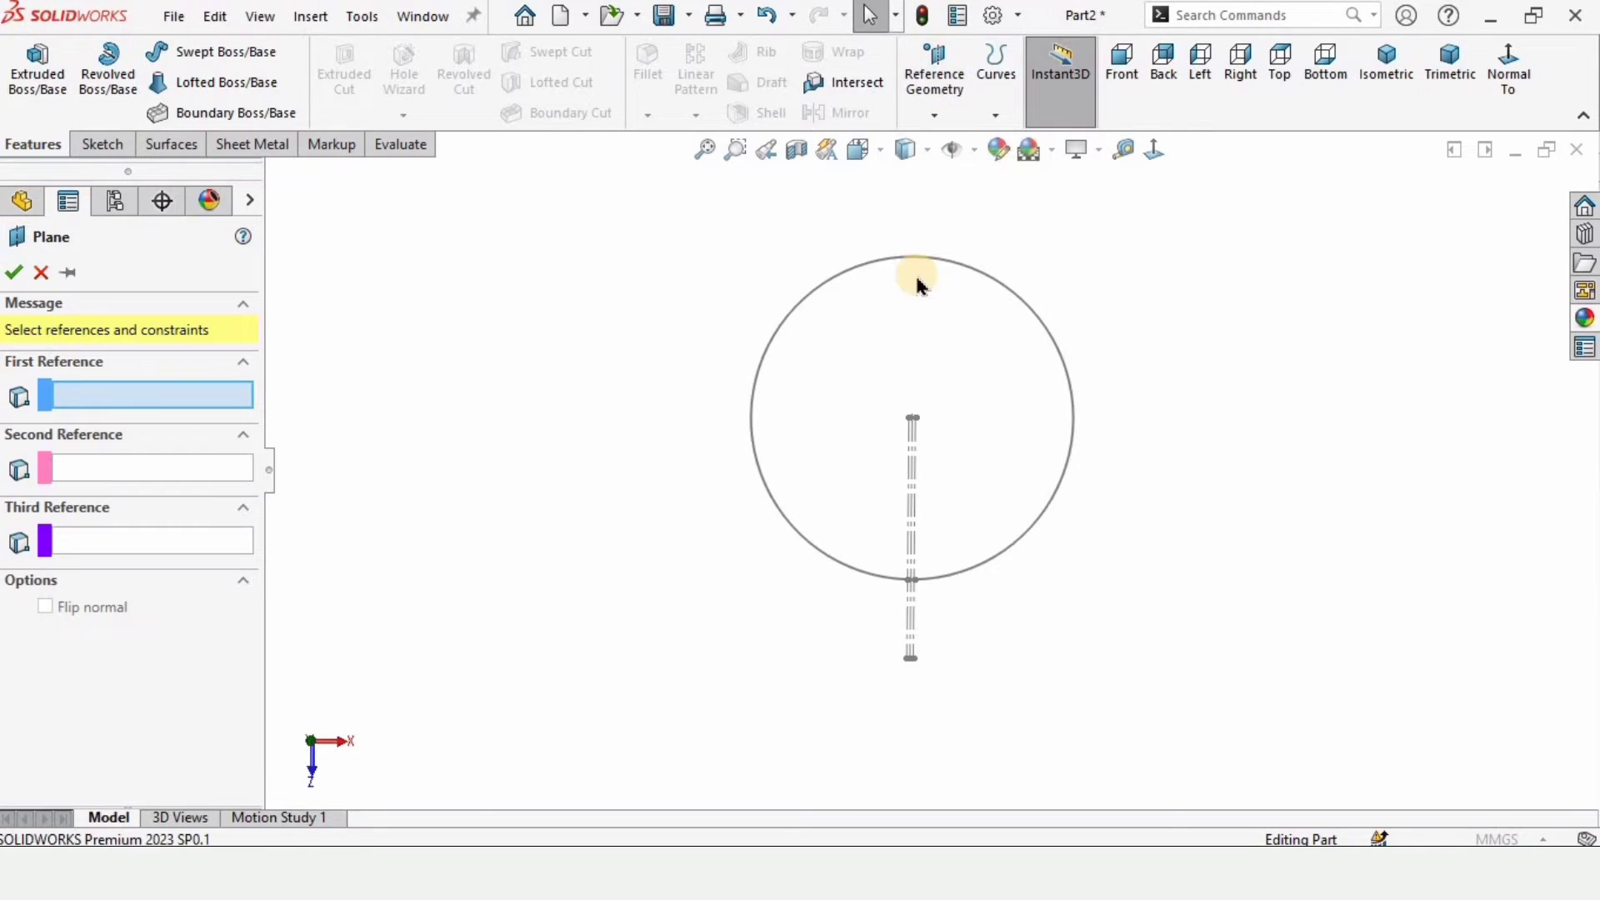
{"action": "scroll", "coordinate": [856, 392], "scroll_direction": "up", "scroll_amount": 3}
{"action": "scroll", "coordinate": [877, 399], "scroll_direction": "down", "scroll_amount": 4}
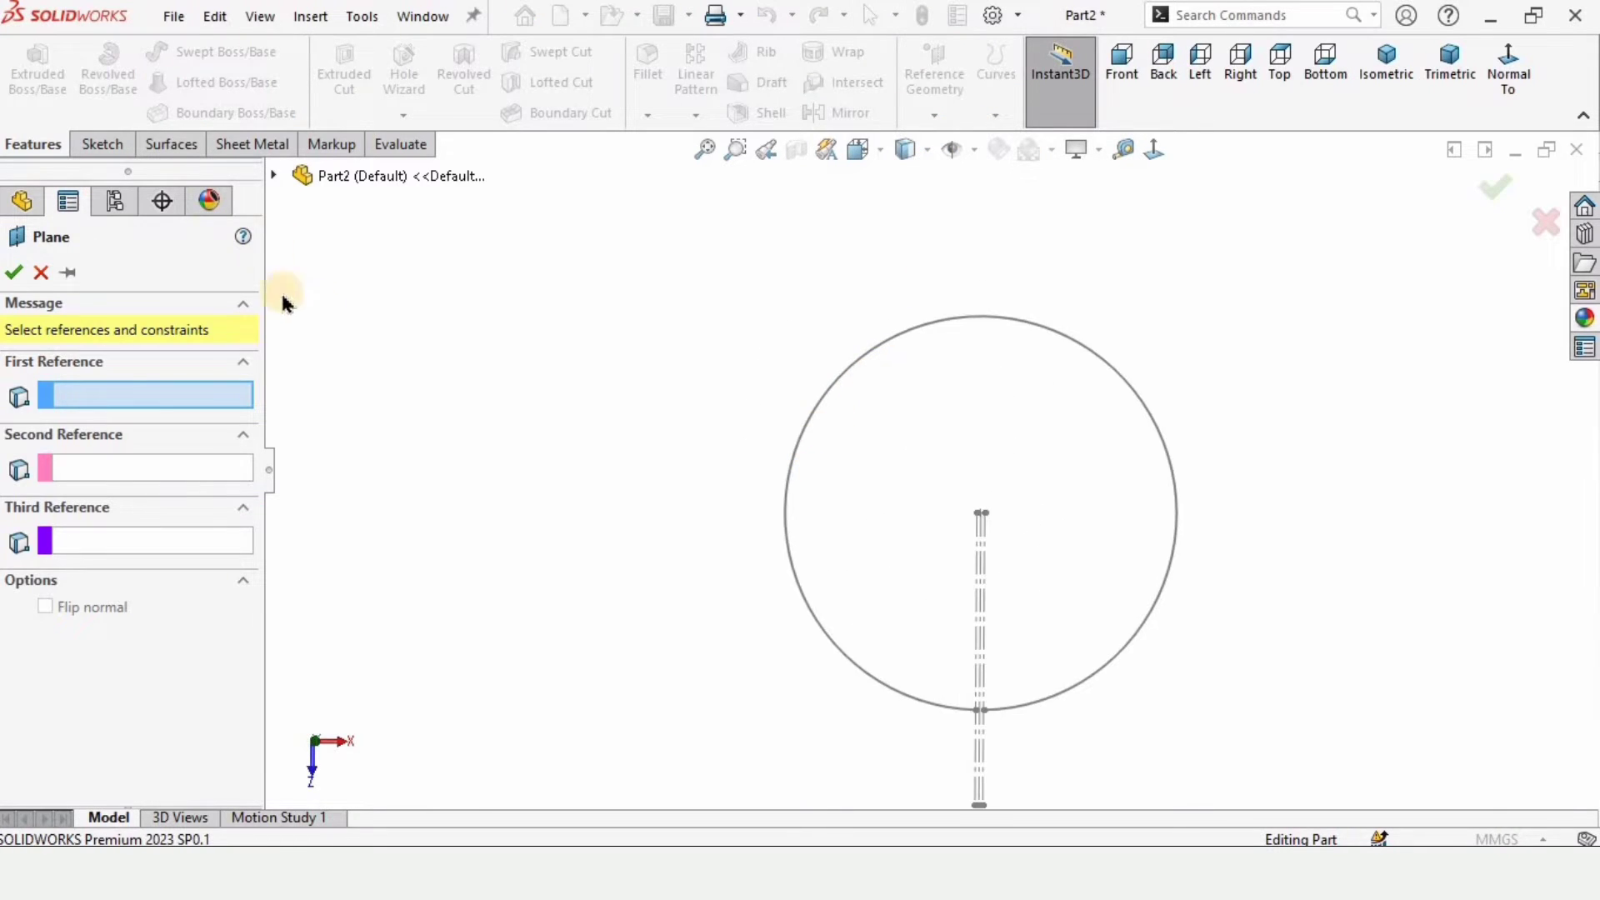
{"action": "left_click", "coordinate": [274, 176]}
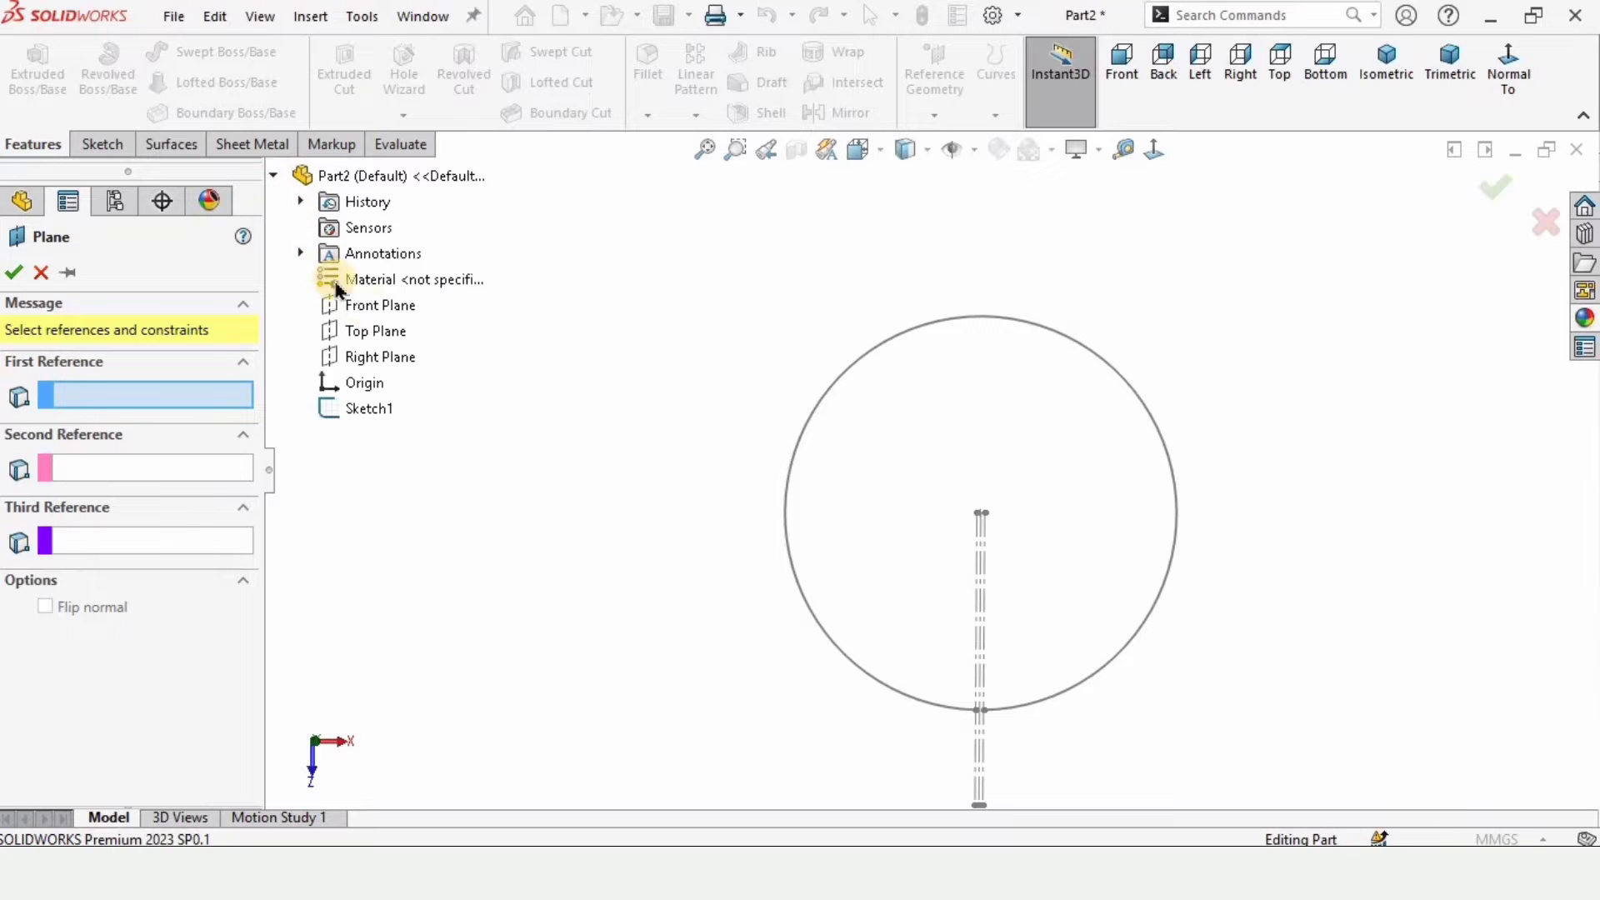
{"action": "left_click", "coordinate": [375, 333]}
{"action": "middle_click_drag", "start_coordinate": [875, 453], "coordinate": [984, 443]}
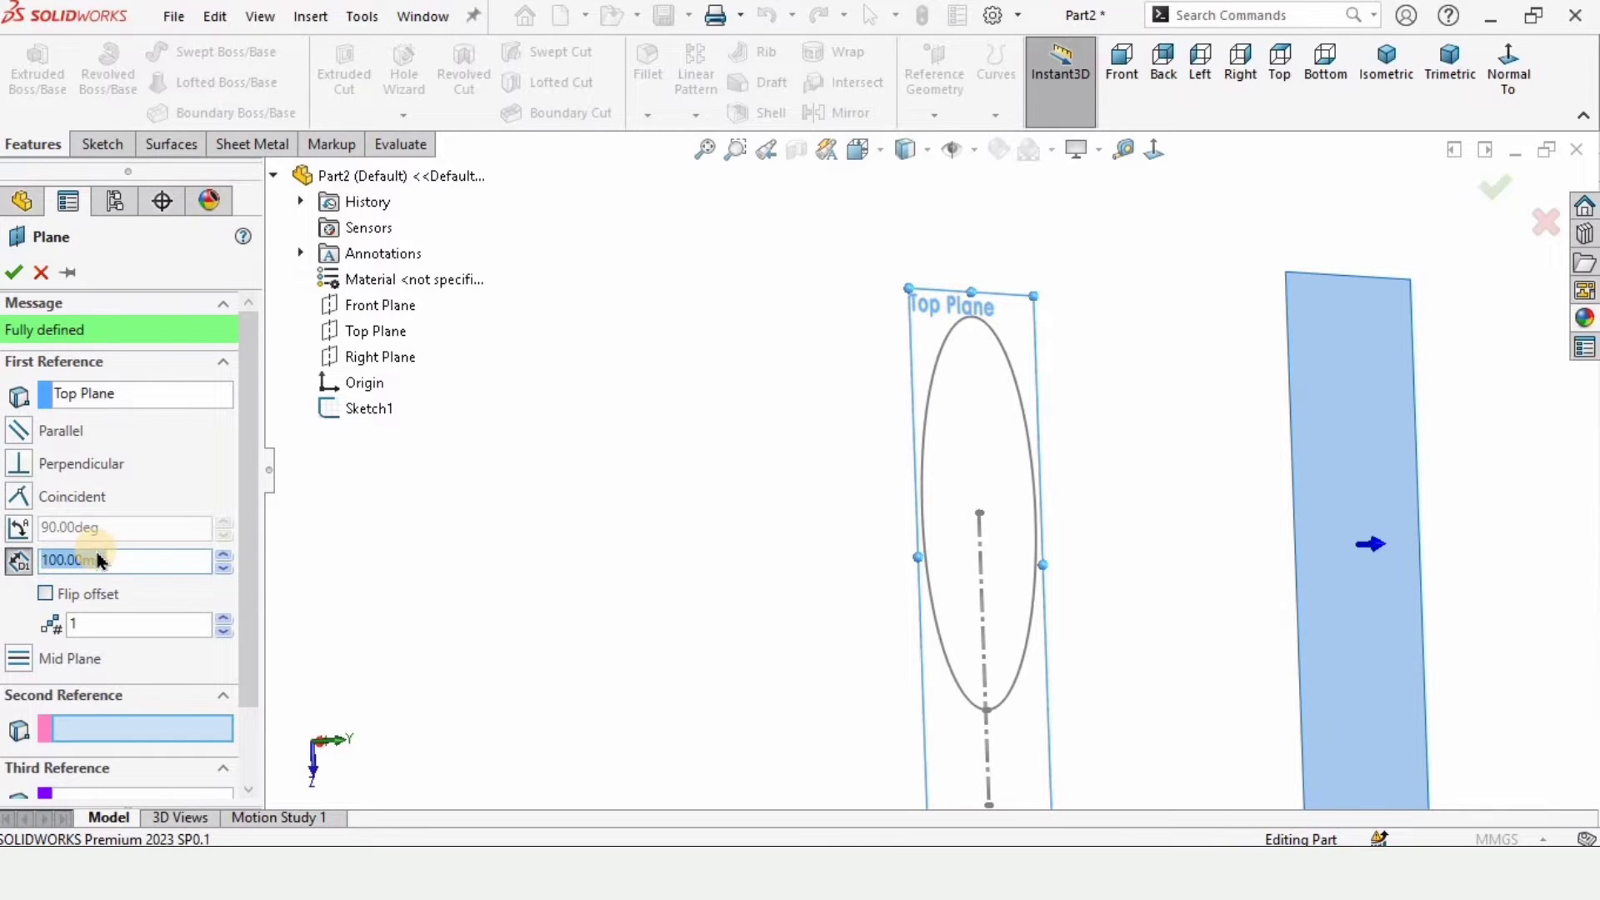
{"action": "type", "text": "1"}
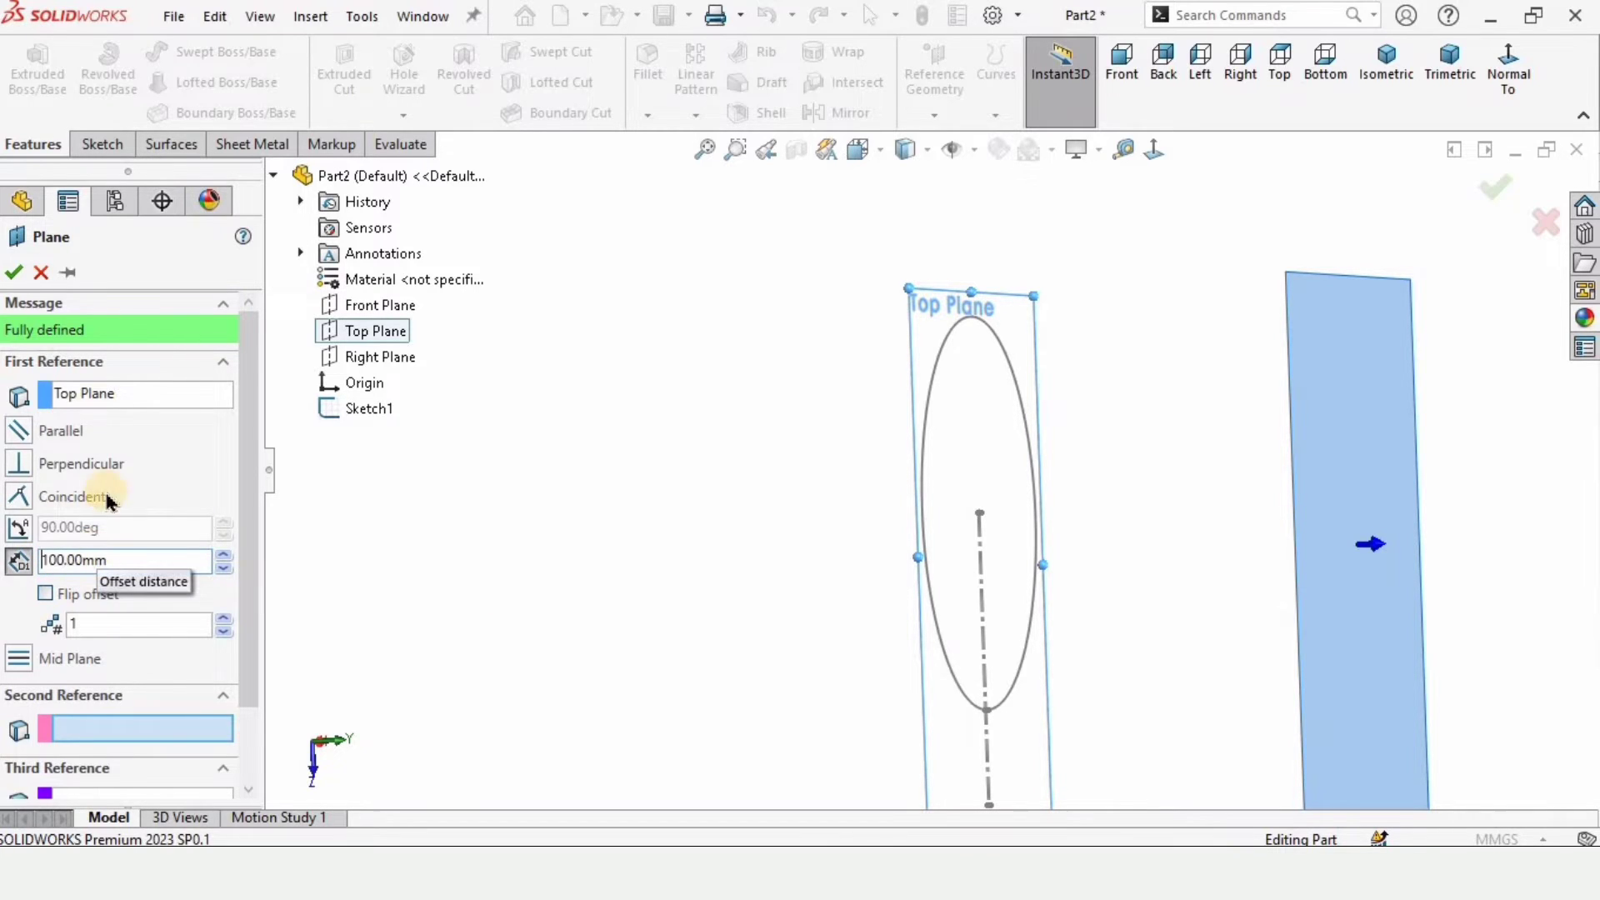
{"action": "left_click", "coordinate": [15, 272]}
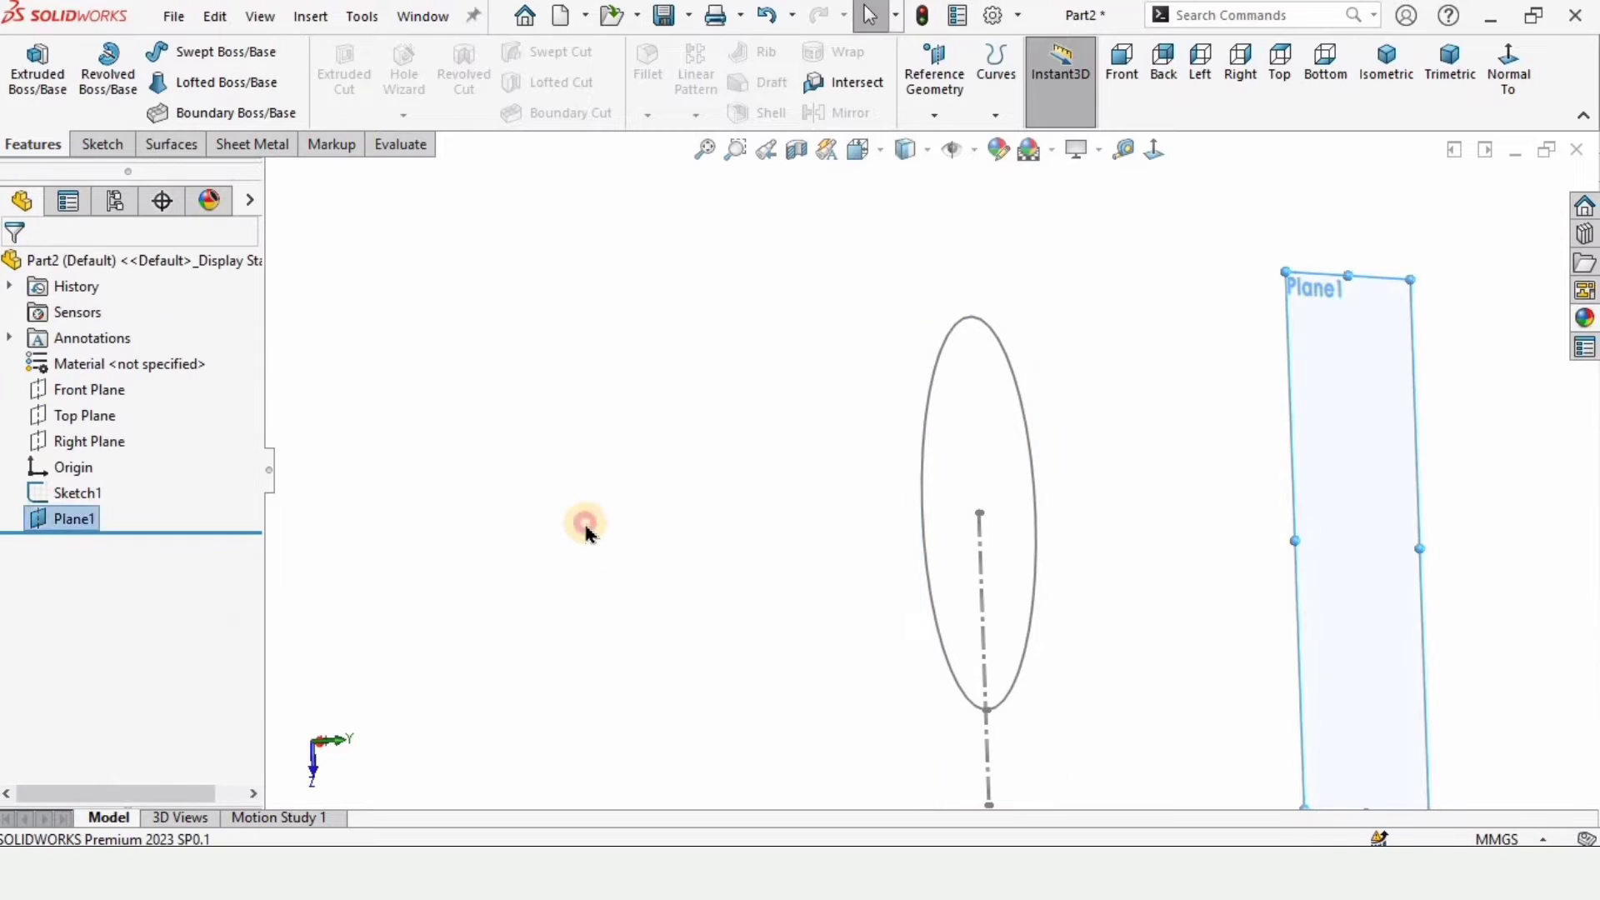
- Orbit the view and start a new sketch on Plane1
{"action": "left_click", "coordinate": [586, 533]}
{"action": "scroll", "coordinate": [1083, 542], "scroll_direction": "up", "scroll_amount": 3}
{"action": "middle_click_drag", "start_coordinate": [1008, 564], "coordinate": [1048, 497]}
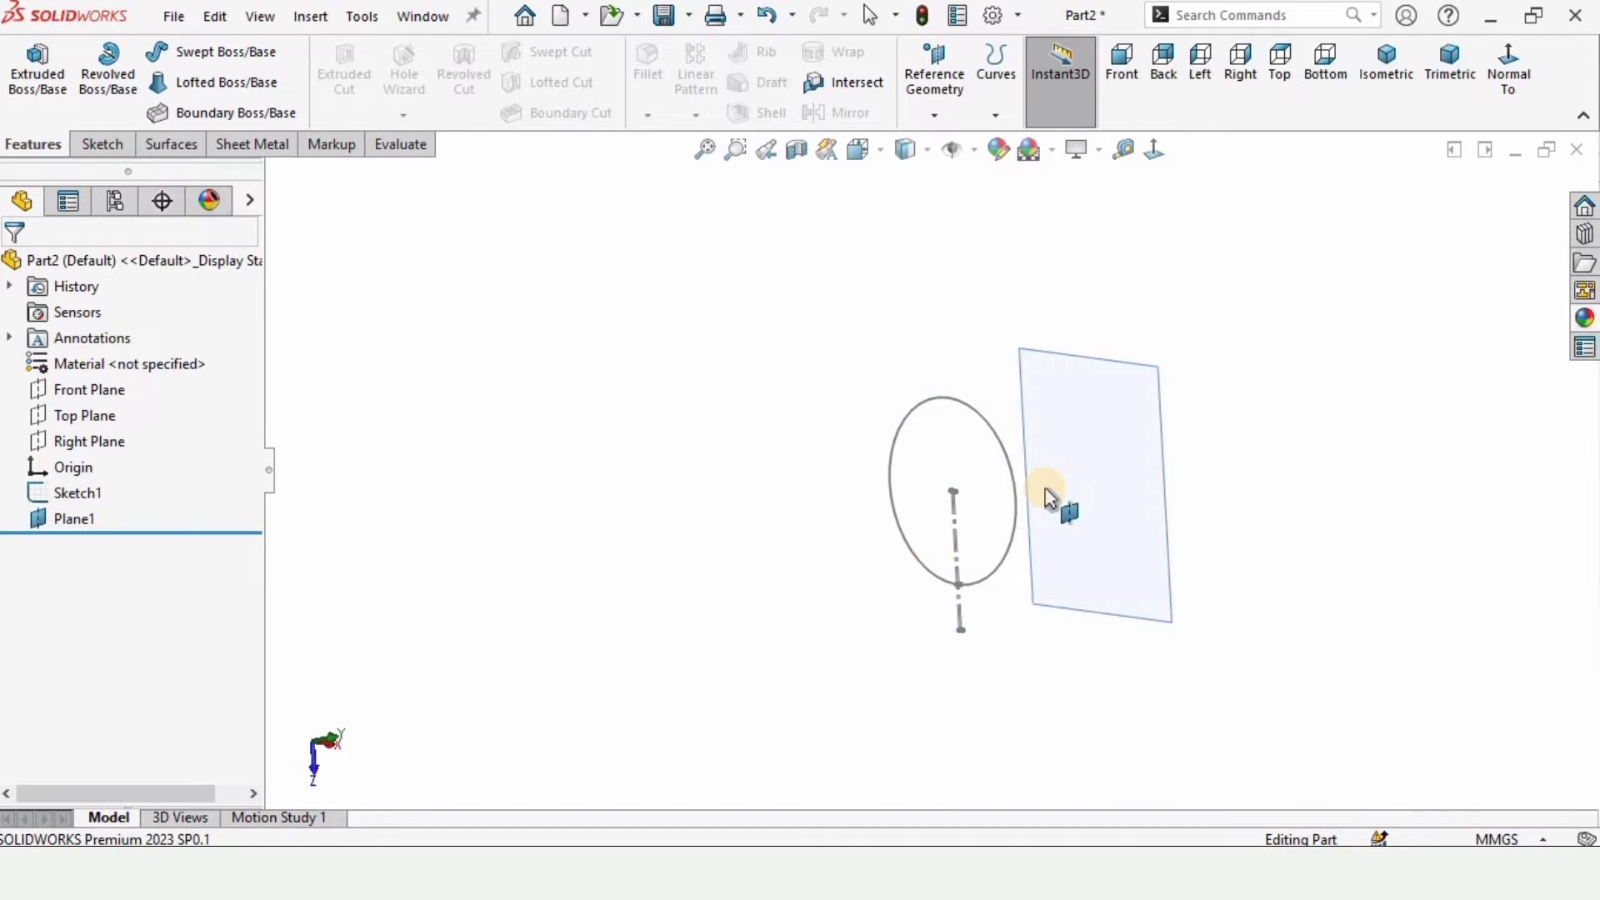
{"action": "scroll", "coordinate": [1050, 496], "scroll_direction": "down", "scroll_amount": 3}
{"action": "left_click", "coordinate": [1129, 393]}
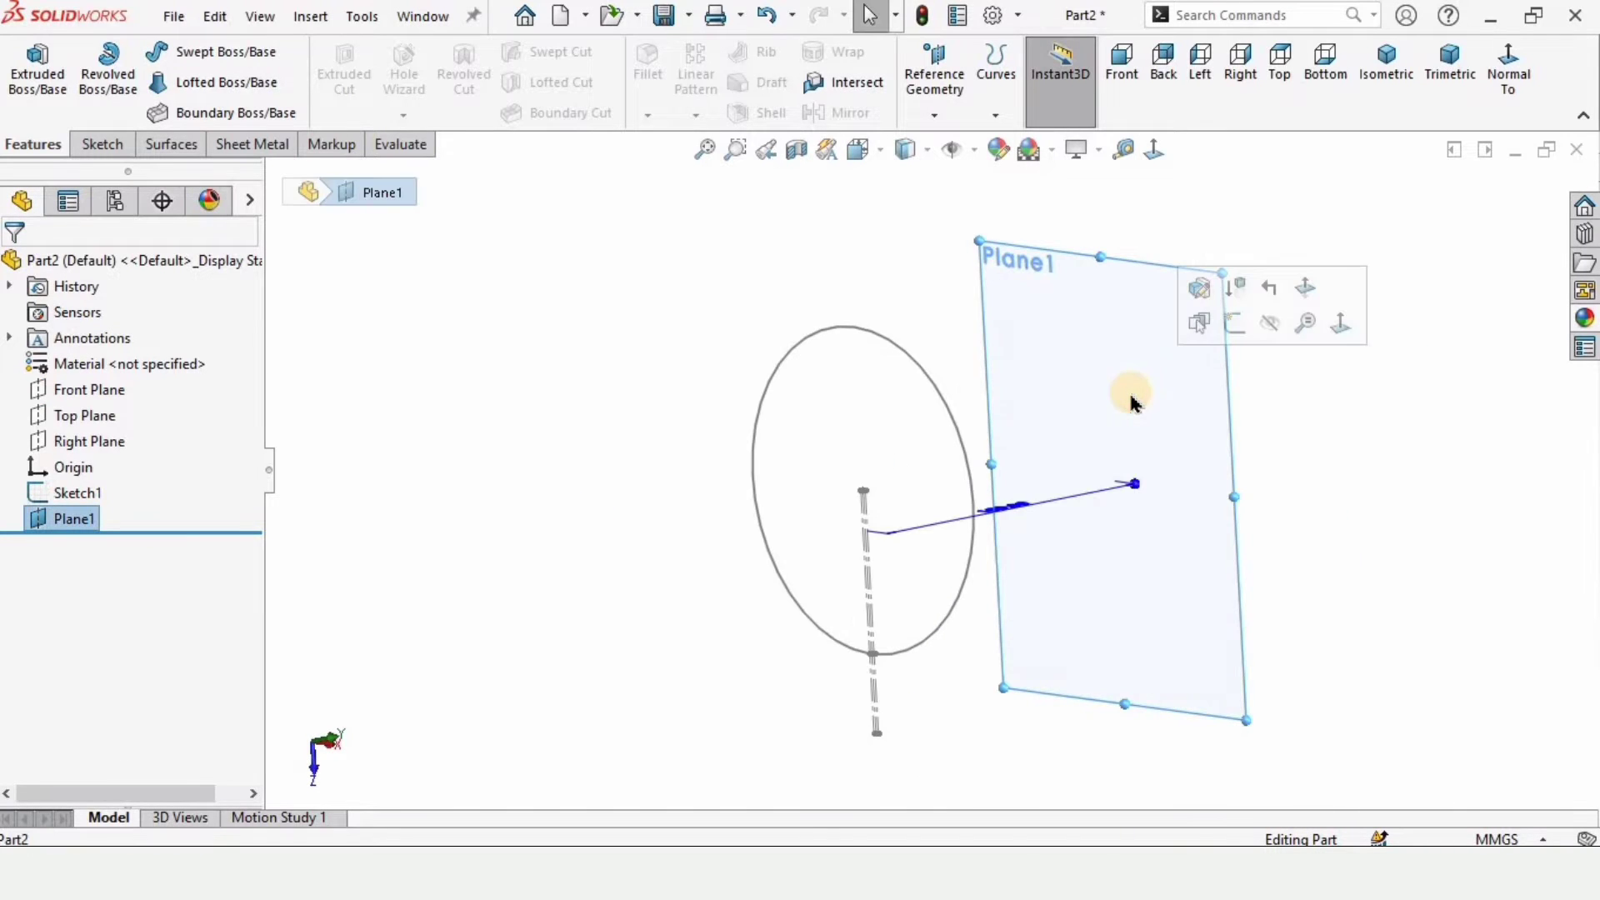
{"action": "left_click", "coordinate": [1230, 328]}
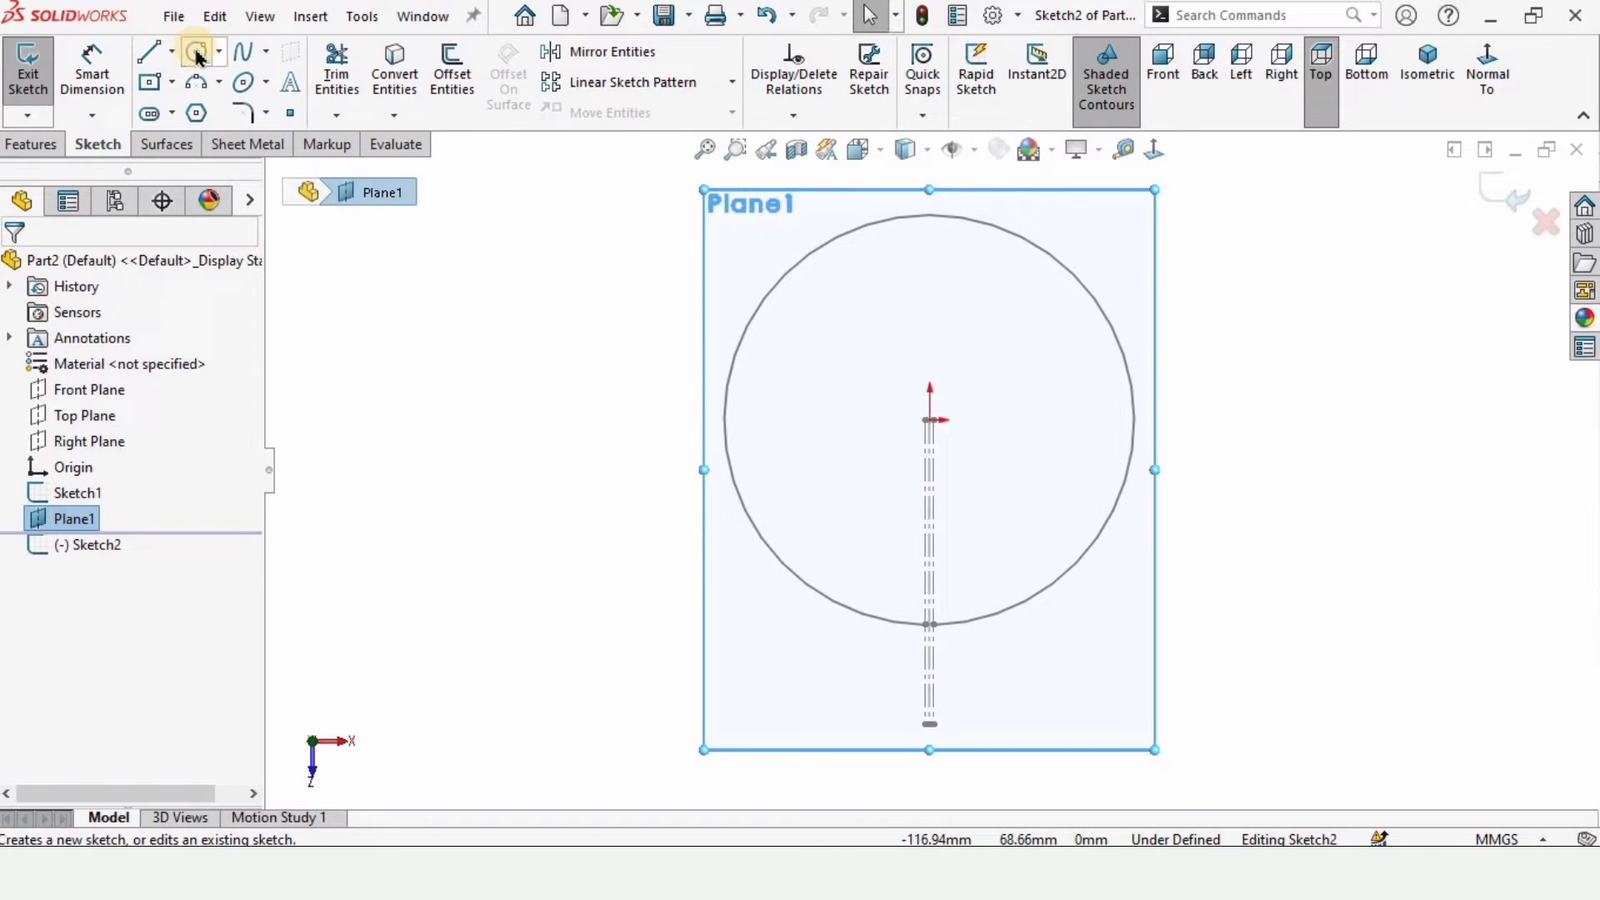
- Draw a circle centred on the origin and dimension its diameter to 50 mm
{"action": "left_click", "coordinate": [196, 54]}
{"action": "scroll", "coordinate": [937, 437], "scroll_direction": "down", "scroll_amount": 5}
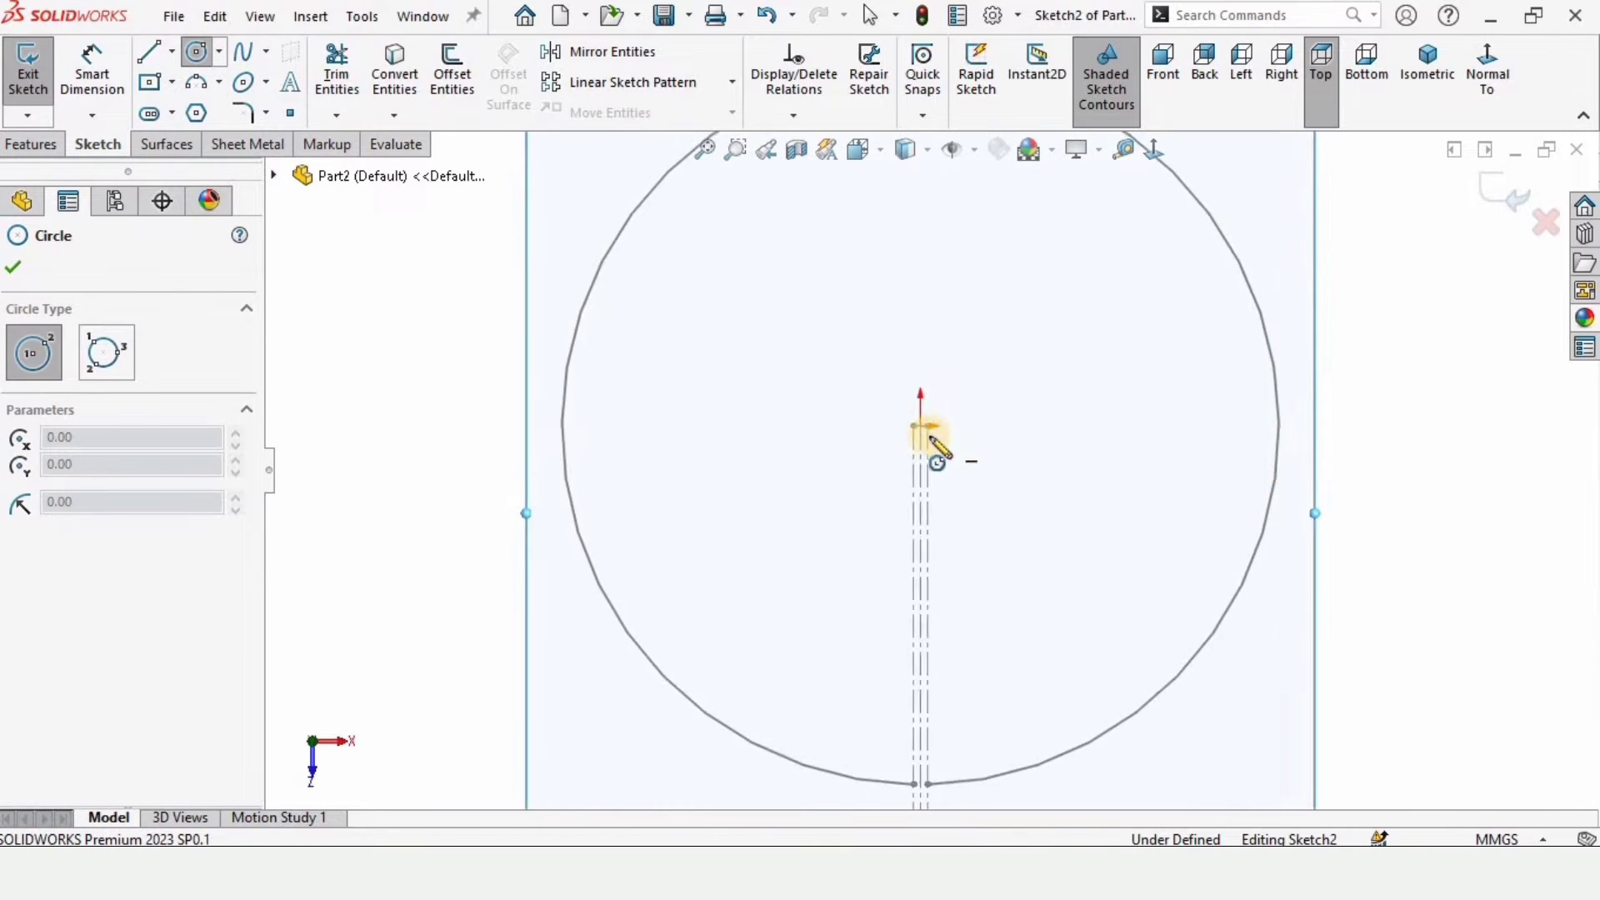
{"action": "left_click_drag", "start_coordinate": [908, 421], "coordinate": [788, 253]}
{"action": "left_click", "coordinate": [78, 70]}
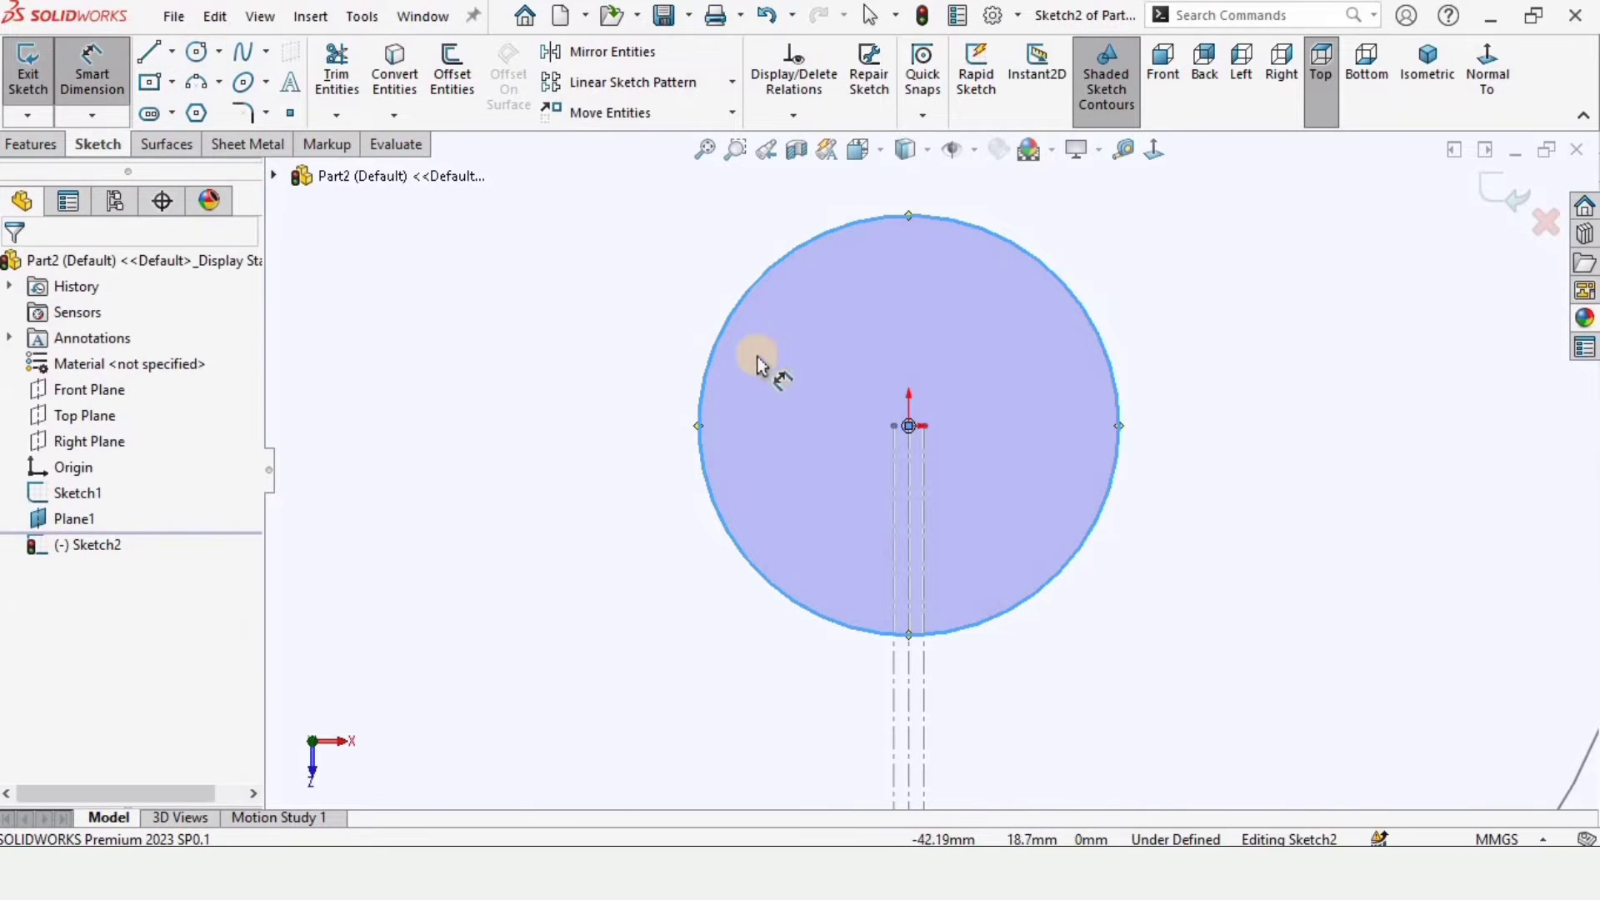
{"action": "scroll", "coordinate": [756, 357], "scroll_direction": "up", "scroll_amount": 3}
{"action": "left_click", "coordinate": [827, 407]}
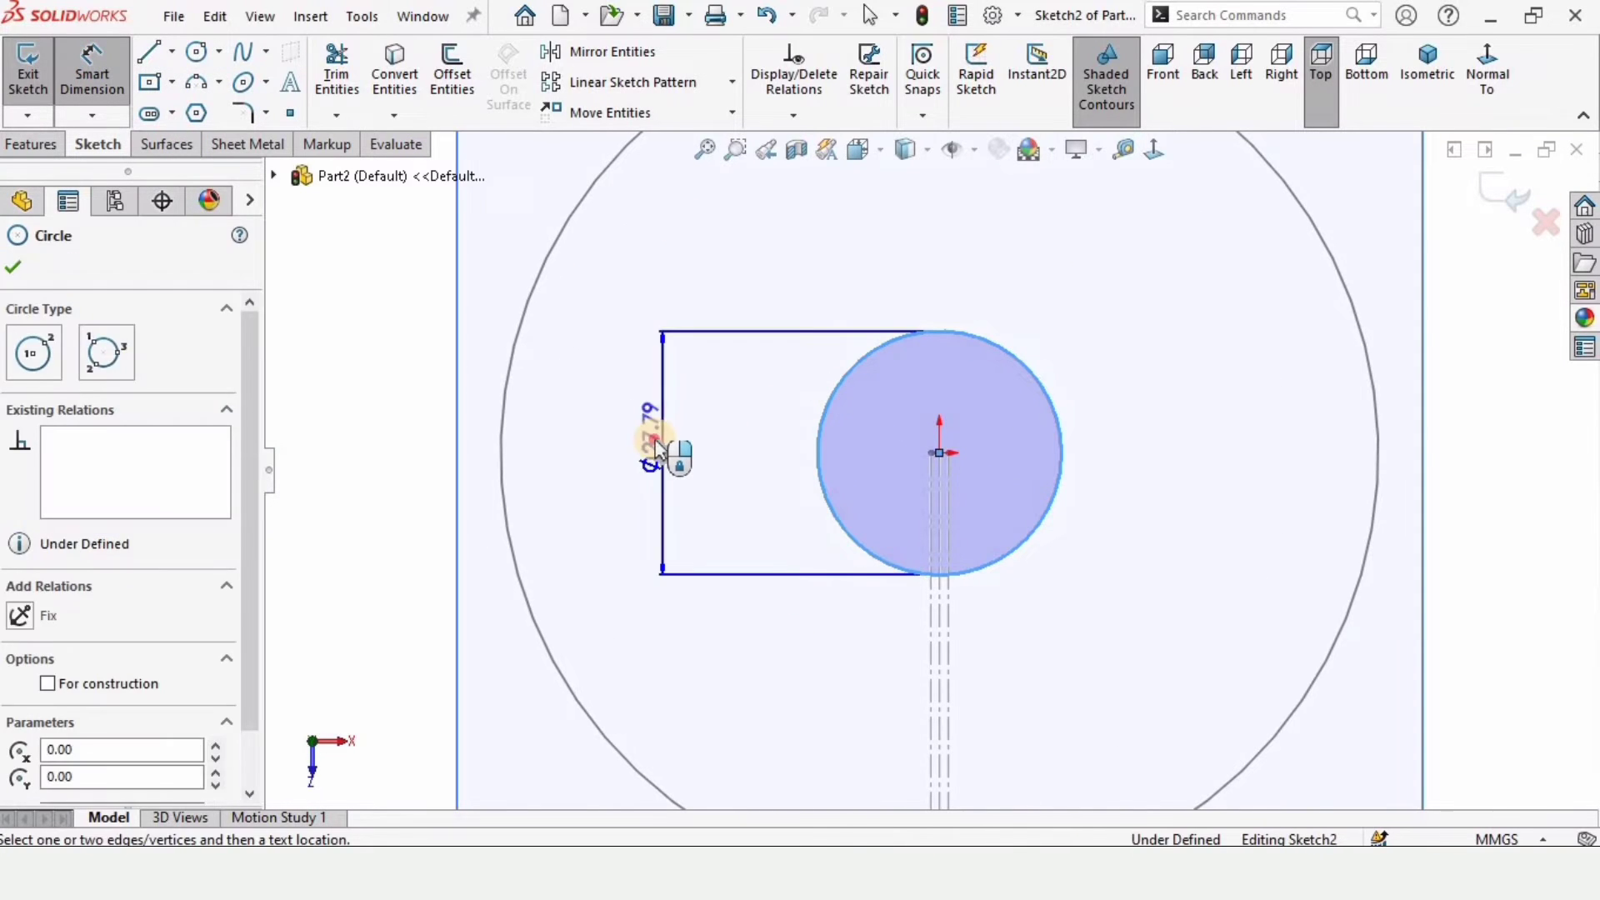
{"action": "left_click", "coordinate": [658, 450]}
{"action": "type", "text": "50"}
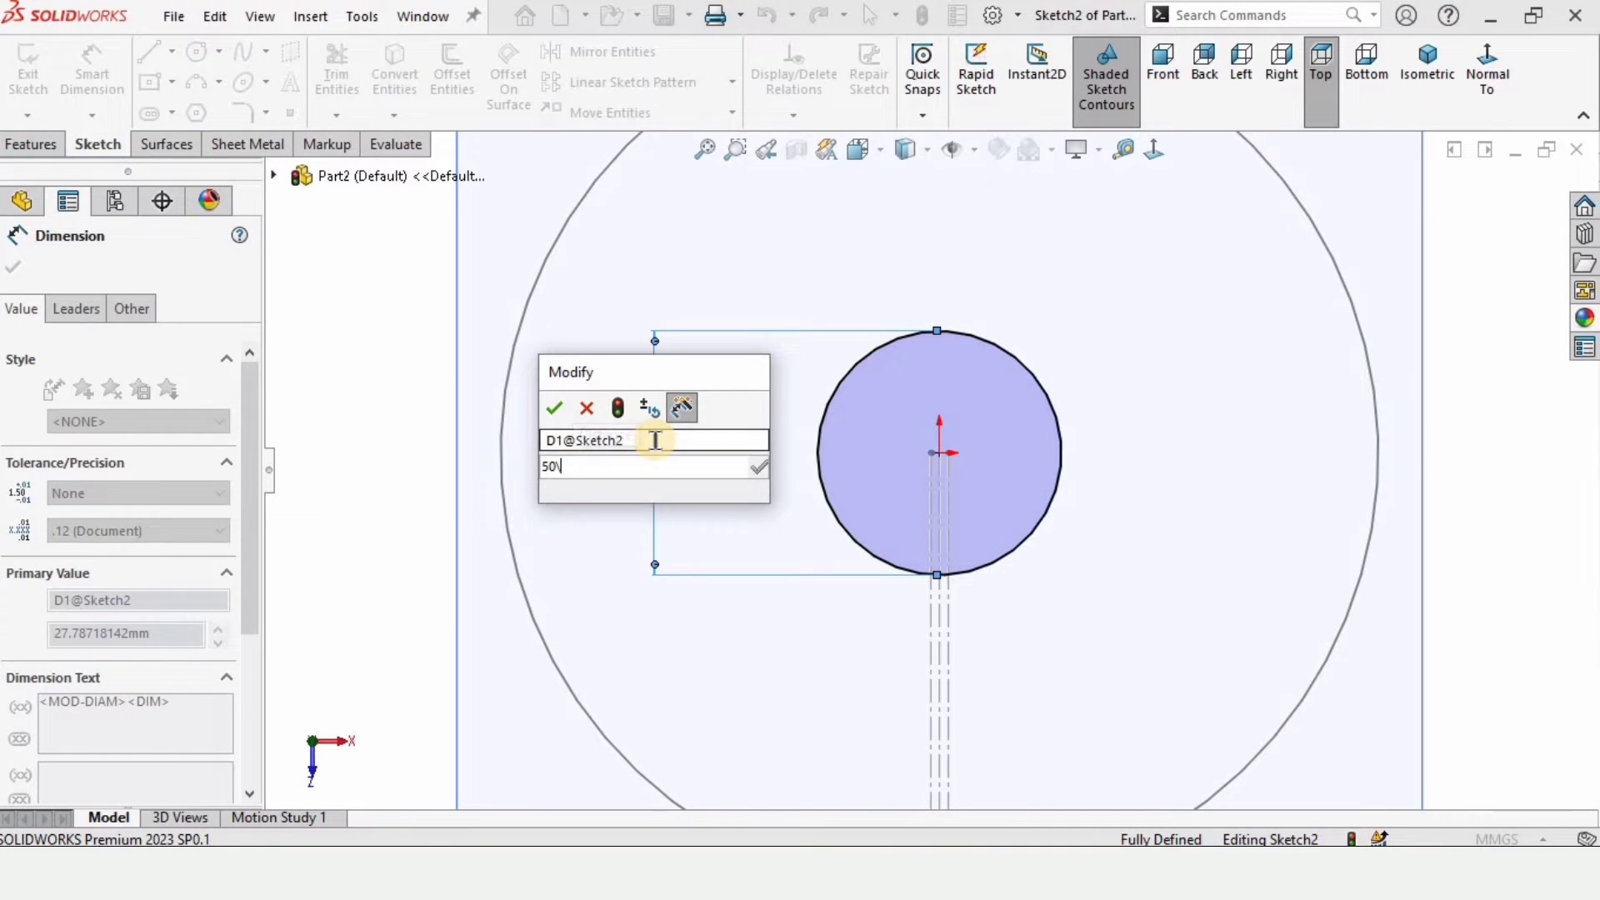
{"action": "key", "text": "Return"}
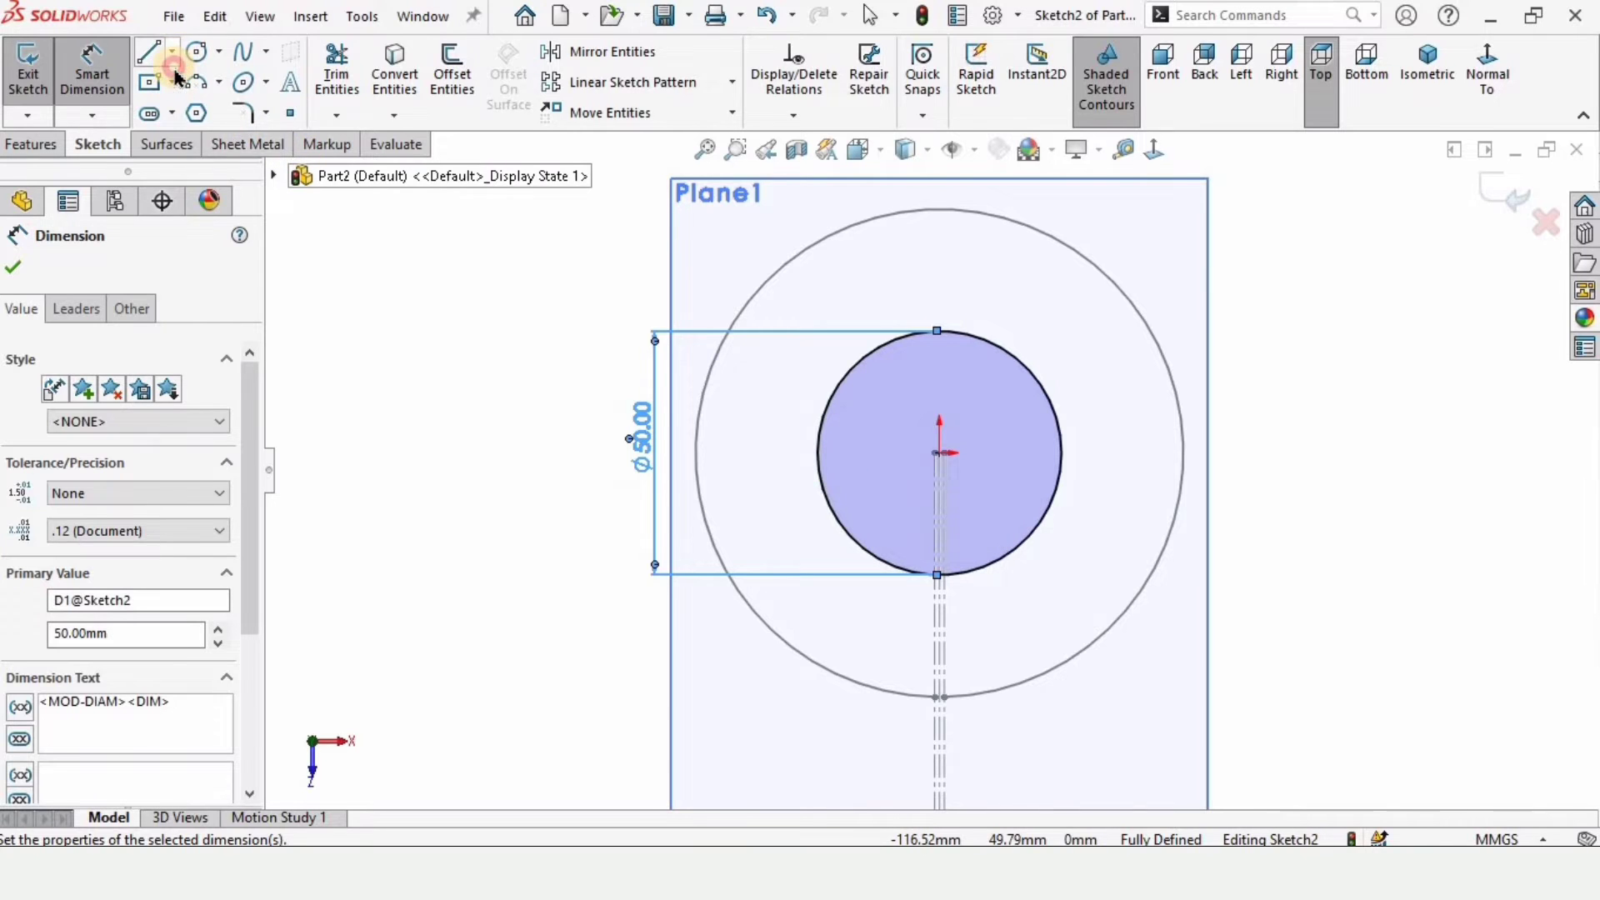
- Draw a vertical centerline from the origin down past the Ø50 mm circle
{"action": "left_click", "coordinate": [173, 67]}
{"action": "left_click", "coordinate": [193, 108]}
{"action": "scroll", "coordinate": [947, 528], "scroll_direction": "down", "scroll_amount": 3}
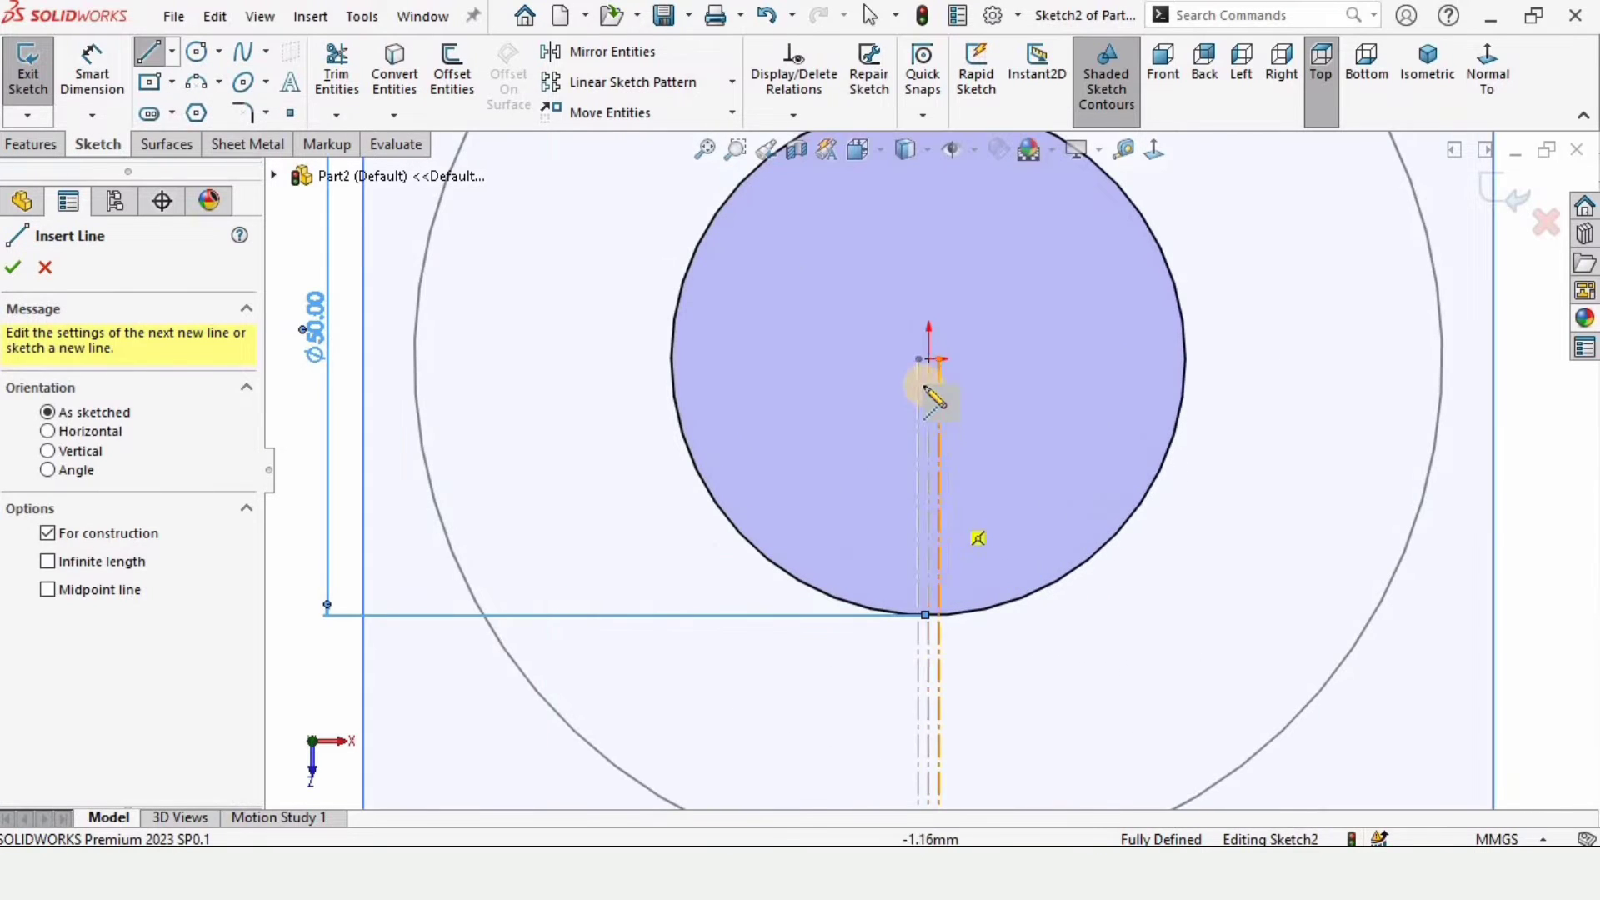
{"action": "left_click", "coordinate": [921, 360]}
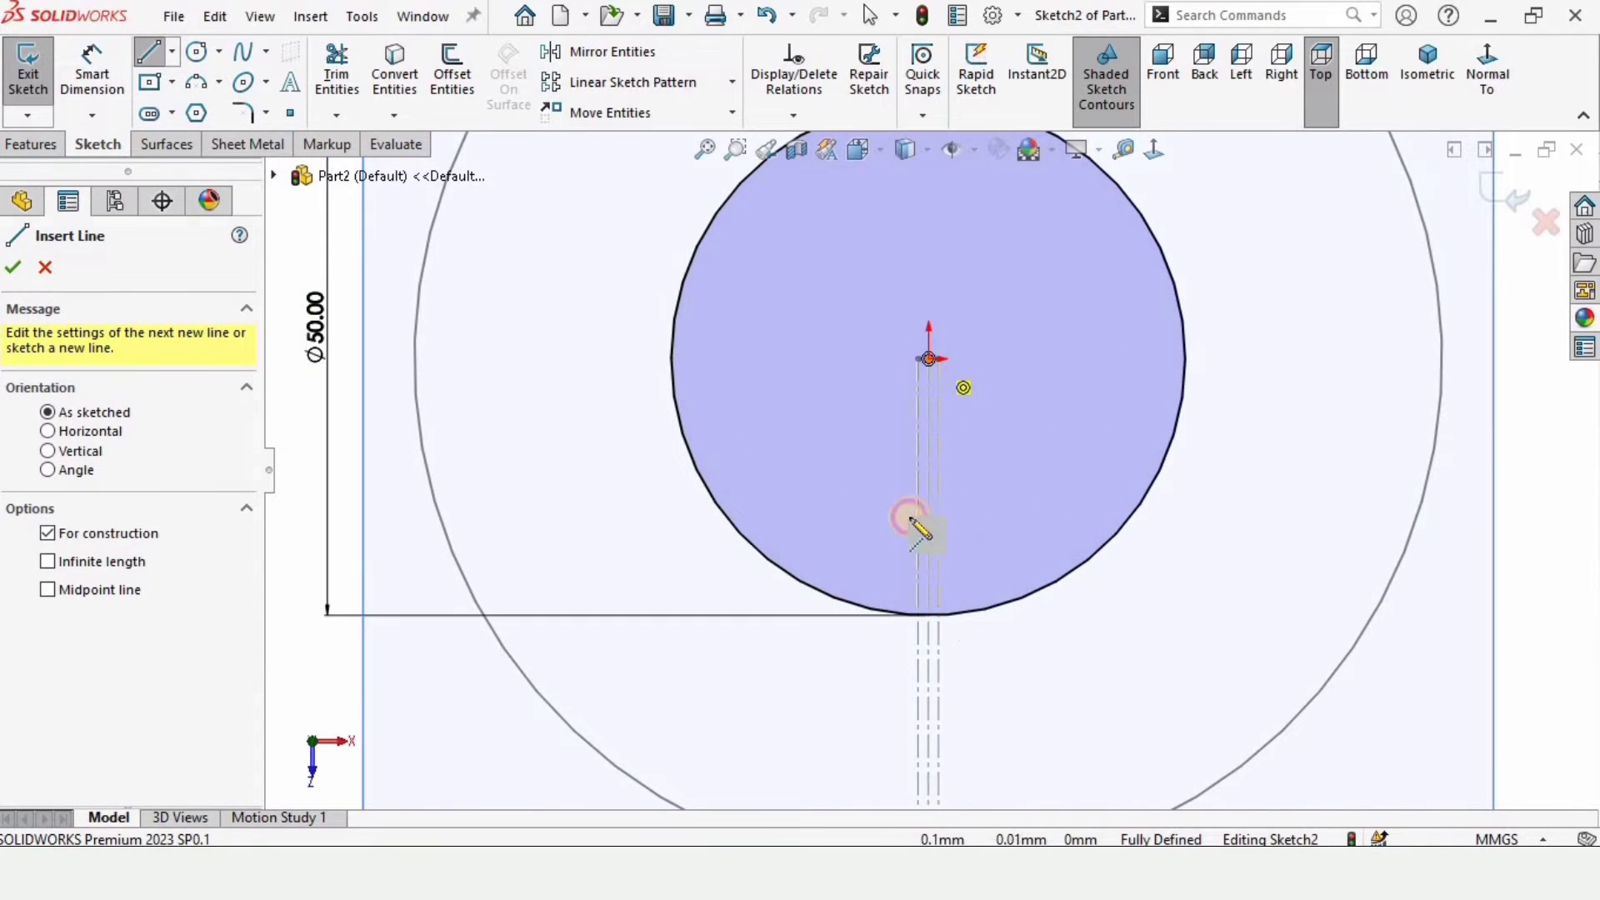
{"action": "left_click", "coordinate": [929, 692]}
{"action": "key", "text": "Escape"}
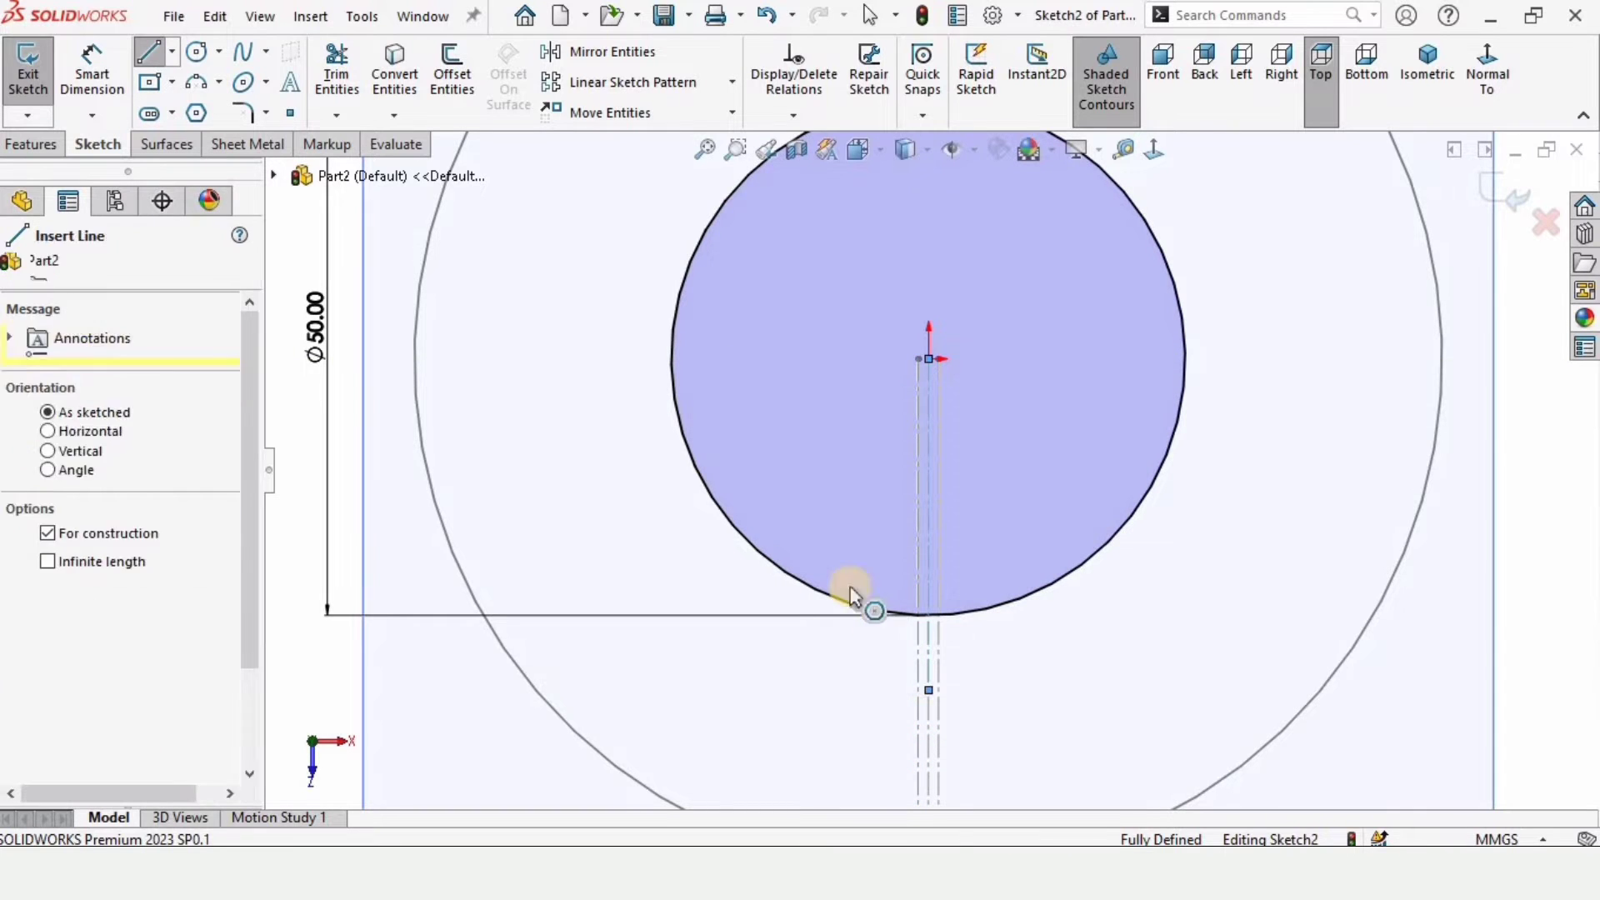
{"action": "key", "text": "Escape"}
- Offset the centerline 1 mm to both sides
{"action": "left_click", "coordinate": [448, 74]}
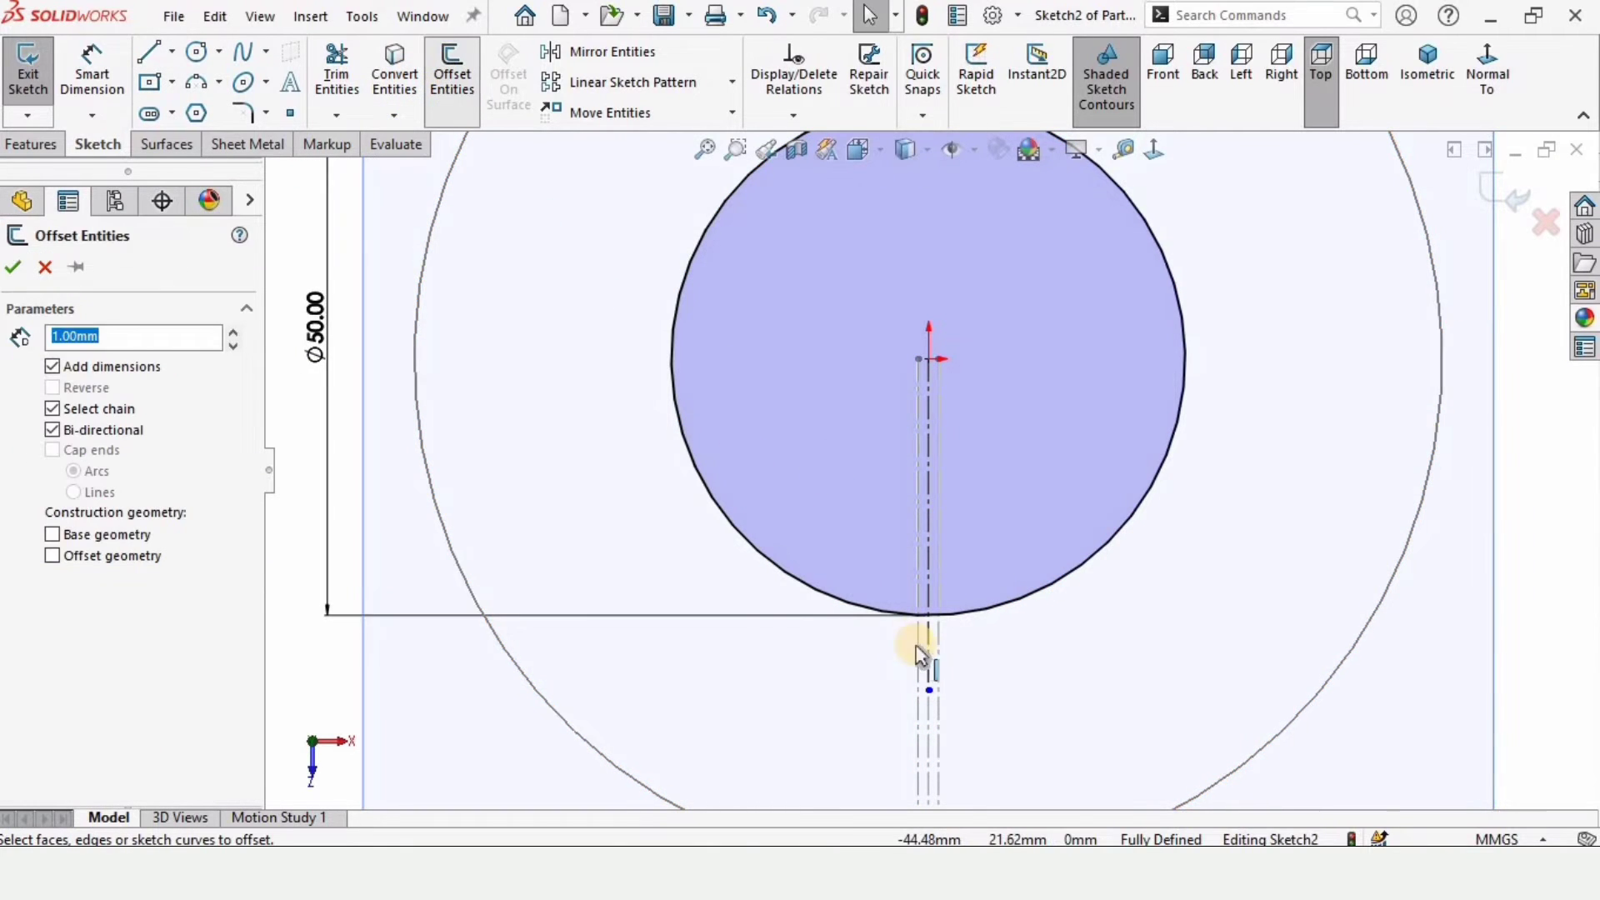
{"action": "left_click", "coordinate": [925, 650]}
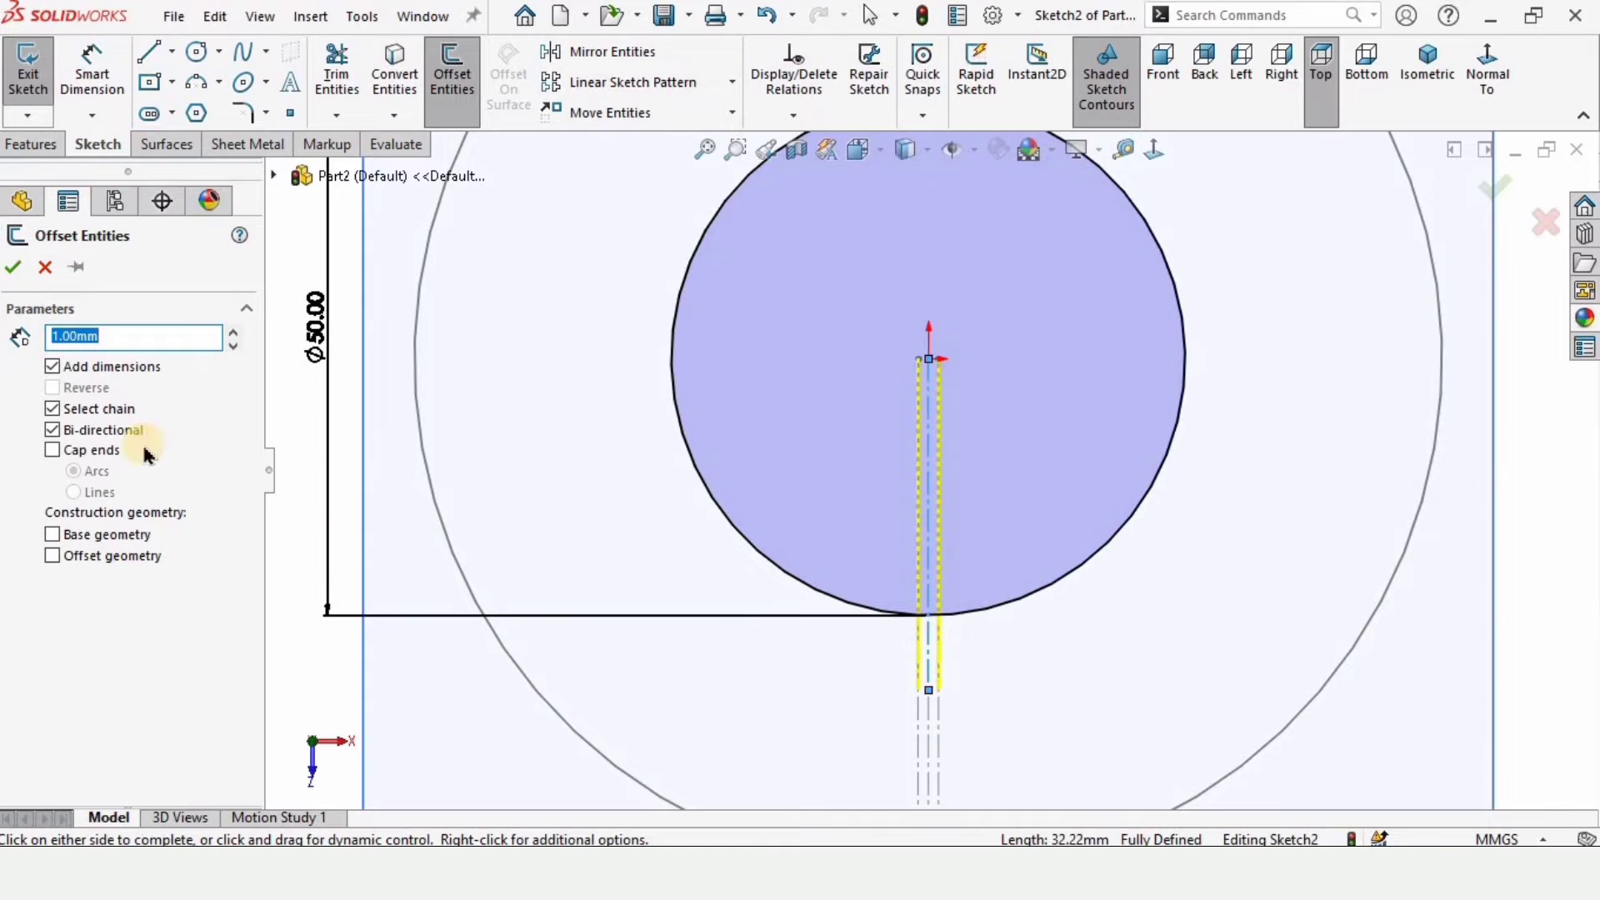
{"action": "left_click", "coordinate": [58, 338]}
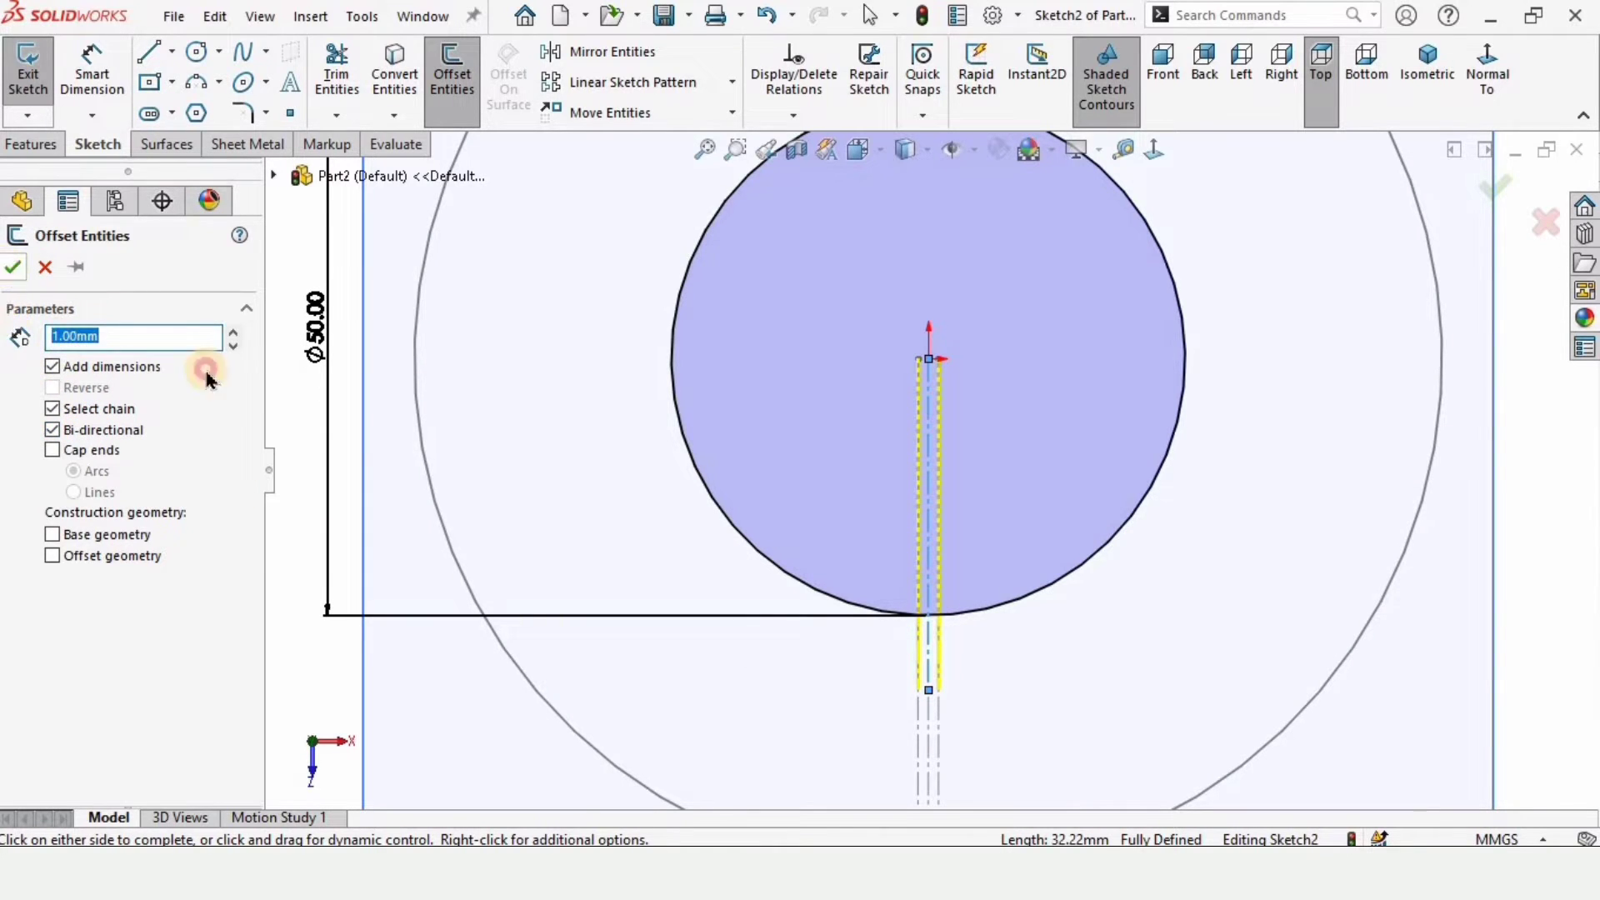
{"action": "key", "text": "Return"}
{"action": "scroll", "coordinate": [958, 614], "scroll_direction": "up", "scroll_amount": 3}
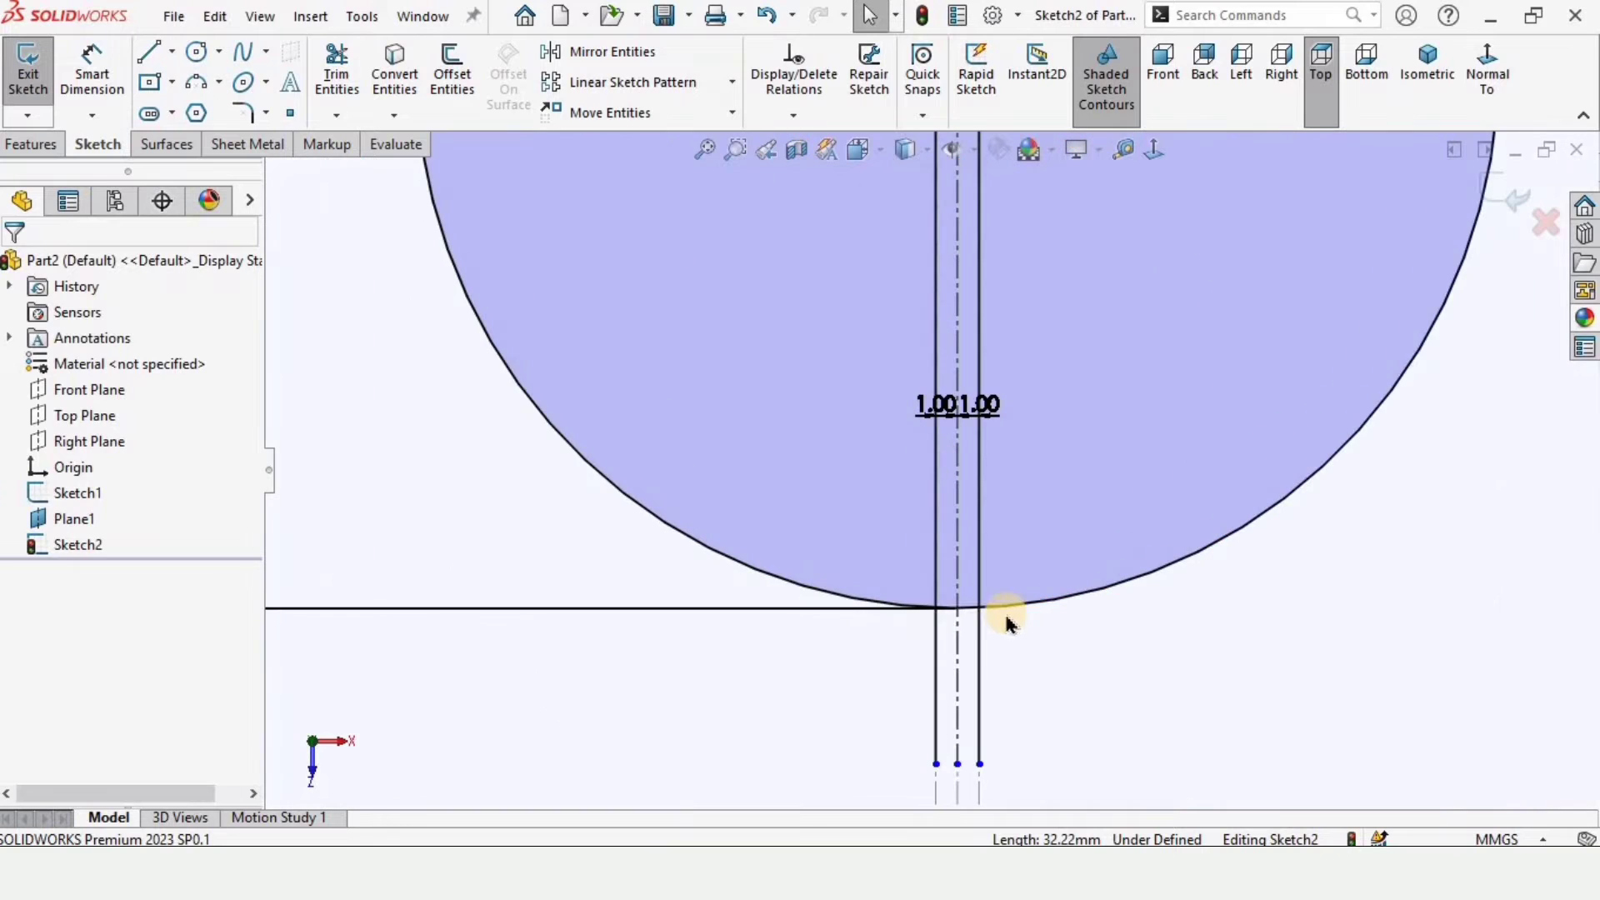
- Power-trim the Ø50 mm circle's arc between the two offset lines
{"action": "left_click", "coordinate": [356, 99]}
{"action": "scroll", "coordinate": [972, 572], "scroll_direction": "up", "scroll_amount": 3}
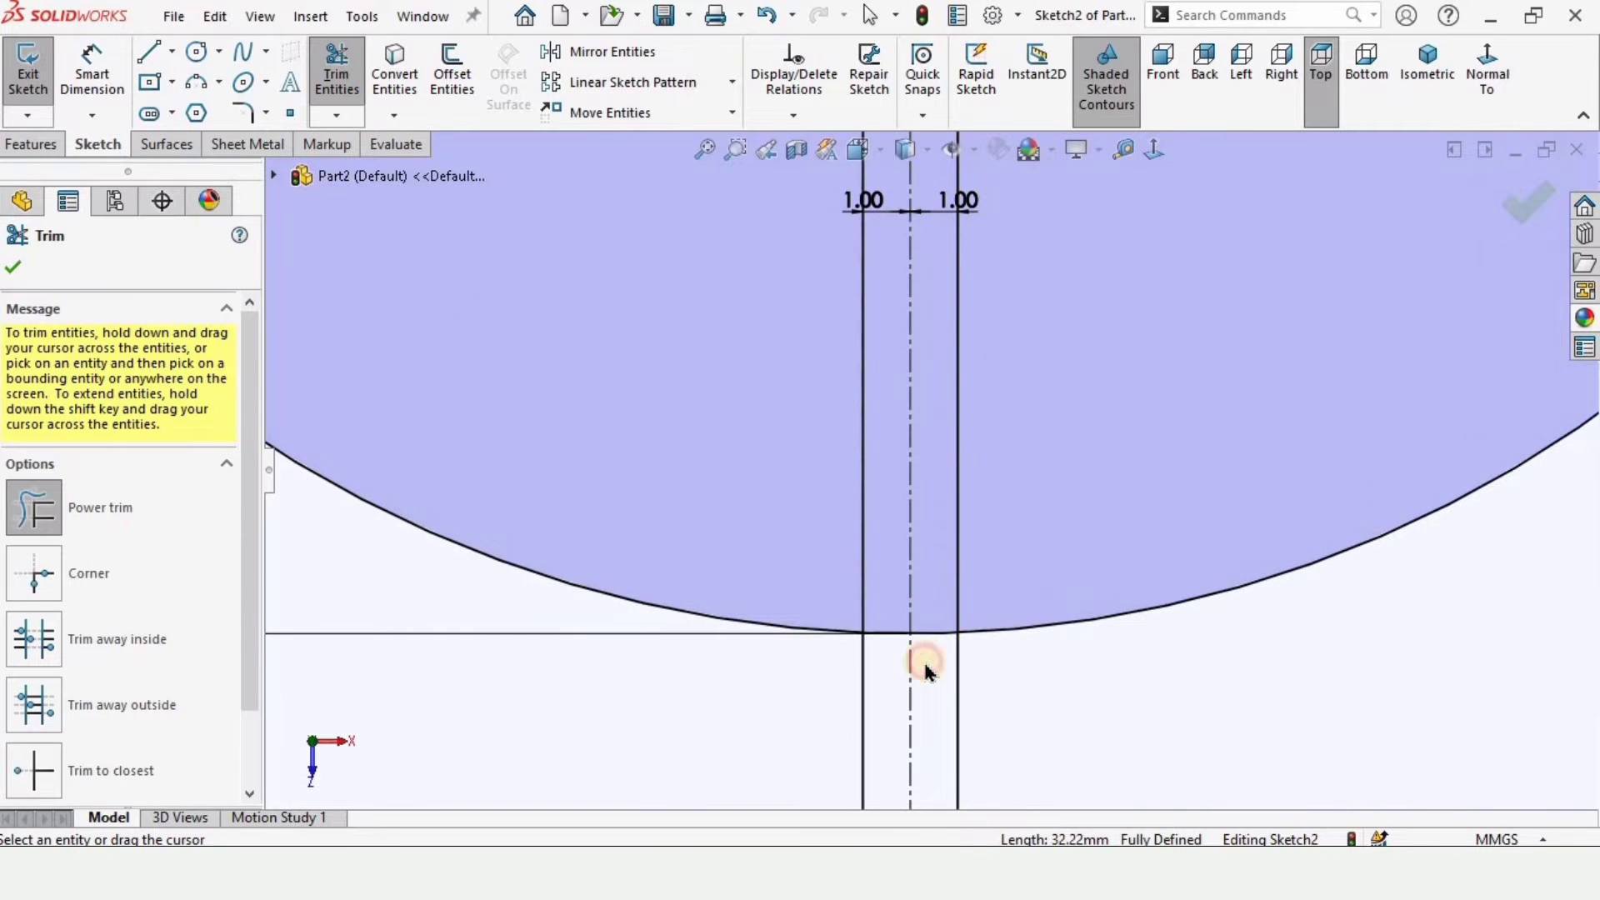
{"action": "mouse_move", "coordinate": [925, 669]}
{"action": "left_mouse_down"}
{"action": "mouse_move", "coordinate": [928, 605]}
{"action": "mouse_move", "coordinate": [893, 680]}
{"action": "mouse_move", "coordinate": [873, 680]}
{"action": "mouse_move", "coordinate": [876, 577]}
{"action": "left_mouse_up"}
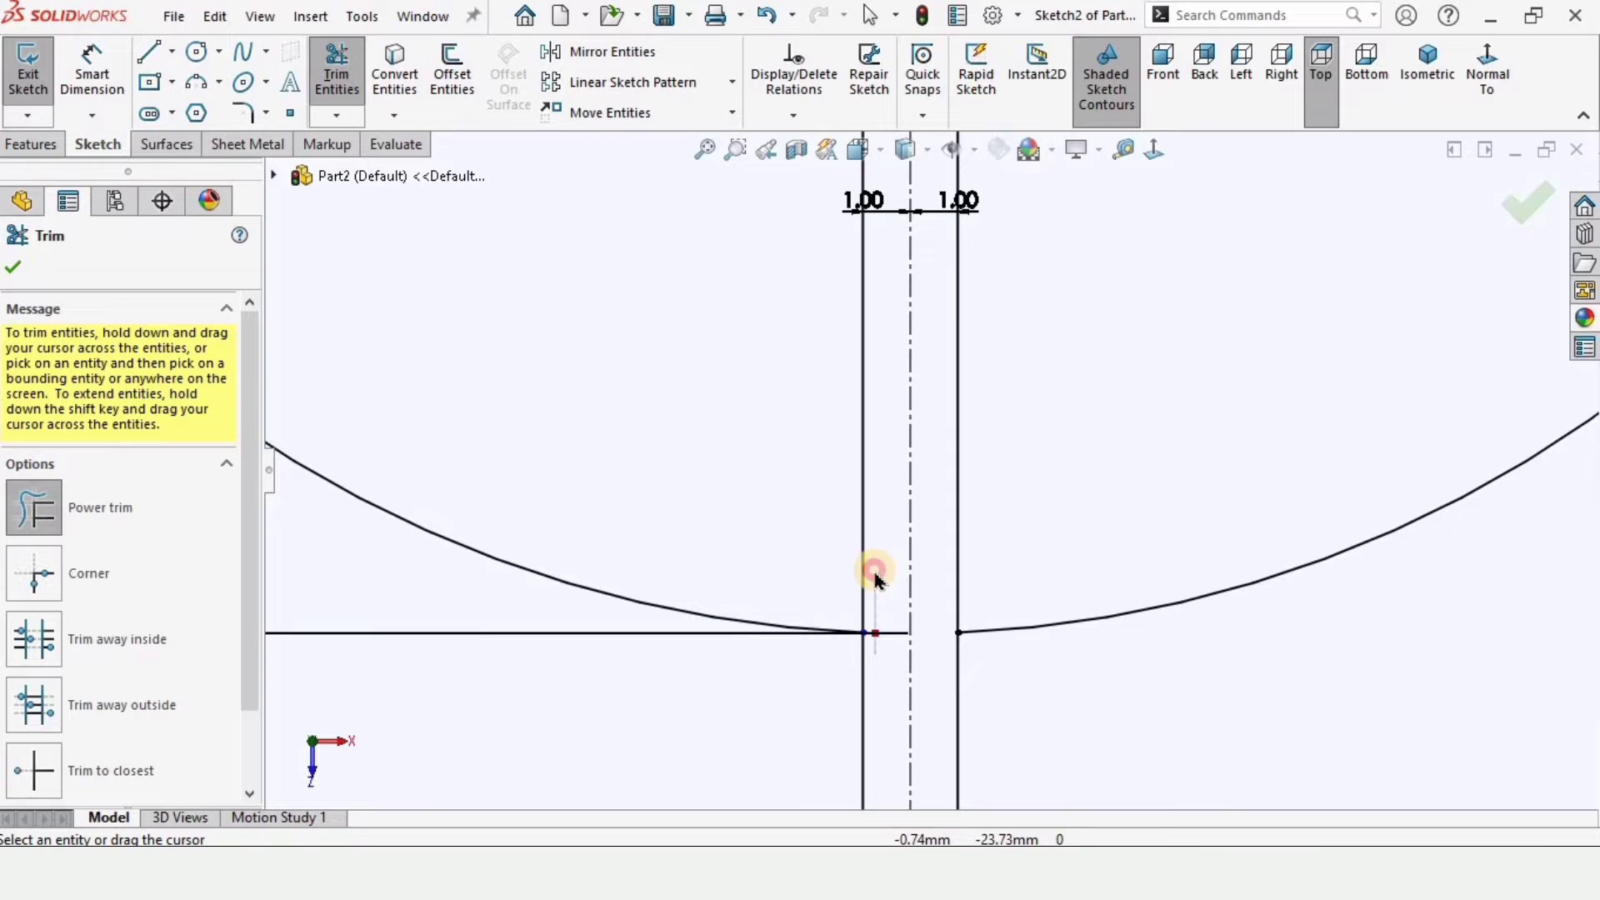
{"action": "scroll", "coordinate": [924, 642], "scroll_direction": "down", "scroll_amount": 1}
{"action": "key", "text": "Escape"}
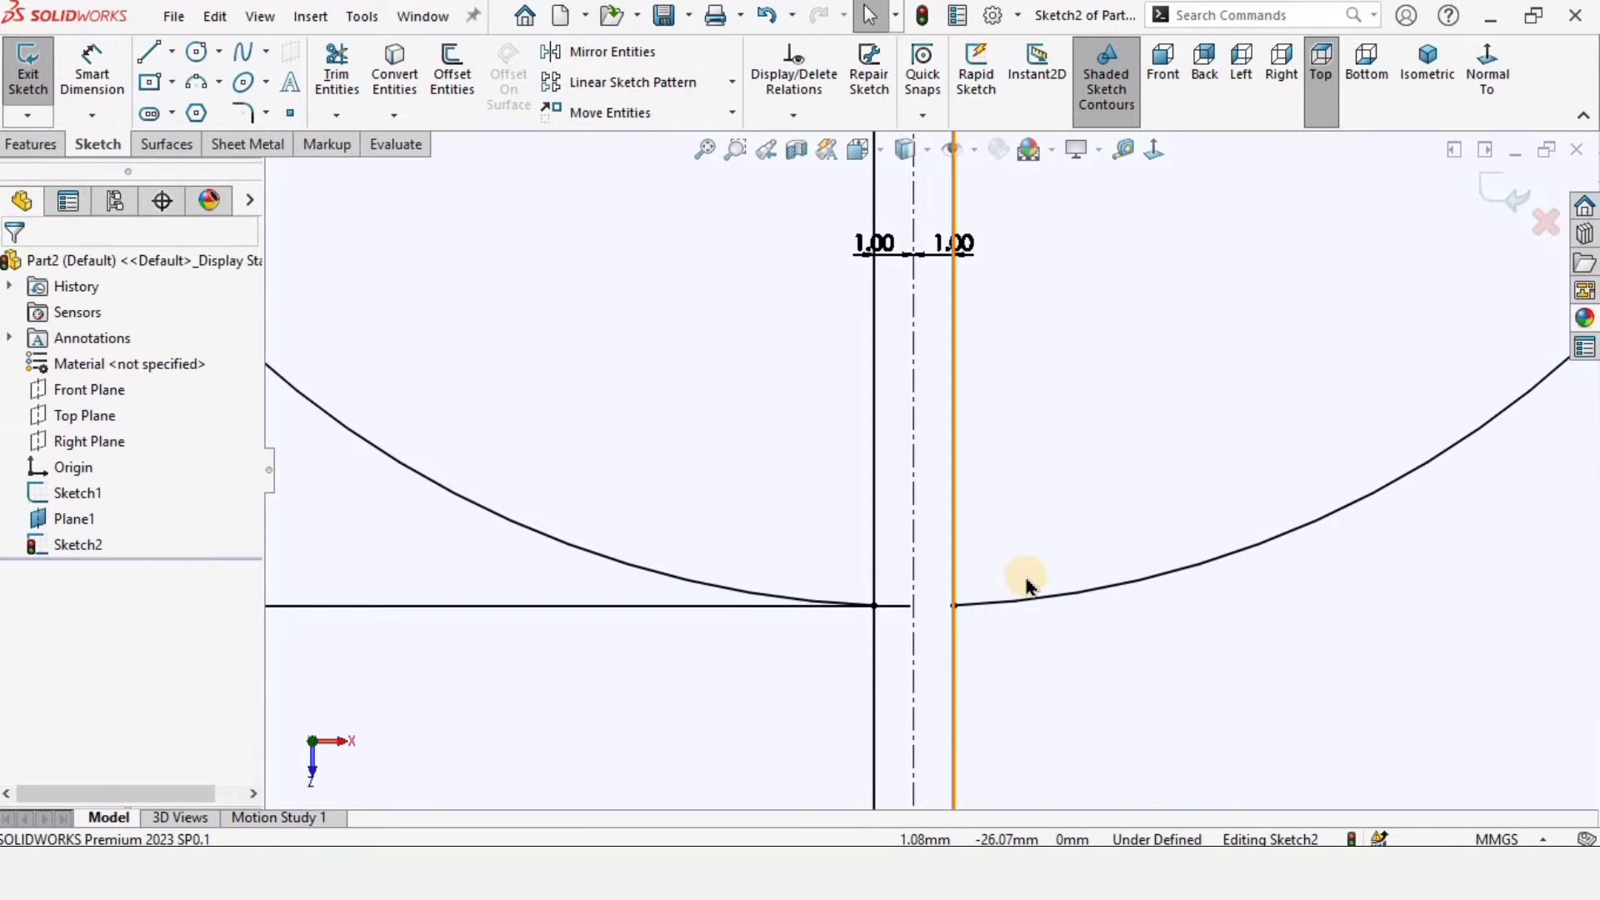
- Convert both offset lines to construction geometry
{"action": "left_click", "coordinate": [955, 583]}
{"action": "left_click", "coordinate": [1064, 581]}
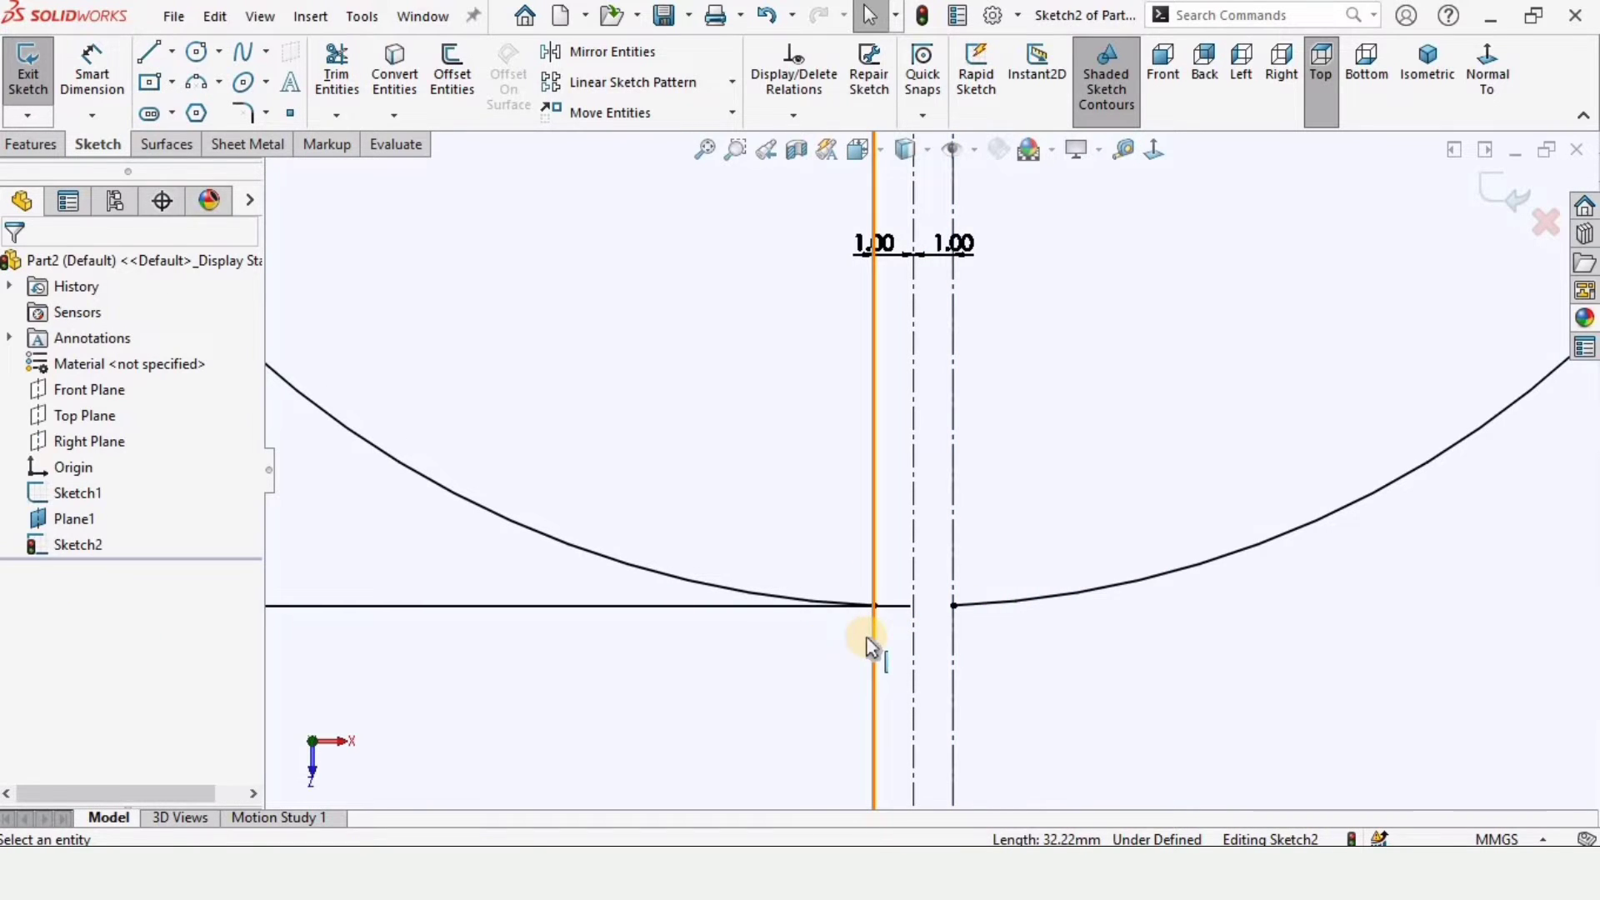
{"action": "left_click", "coordinate": [874, 637]}
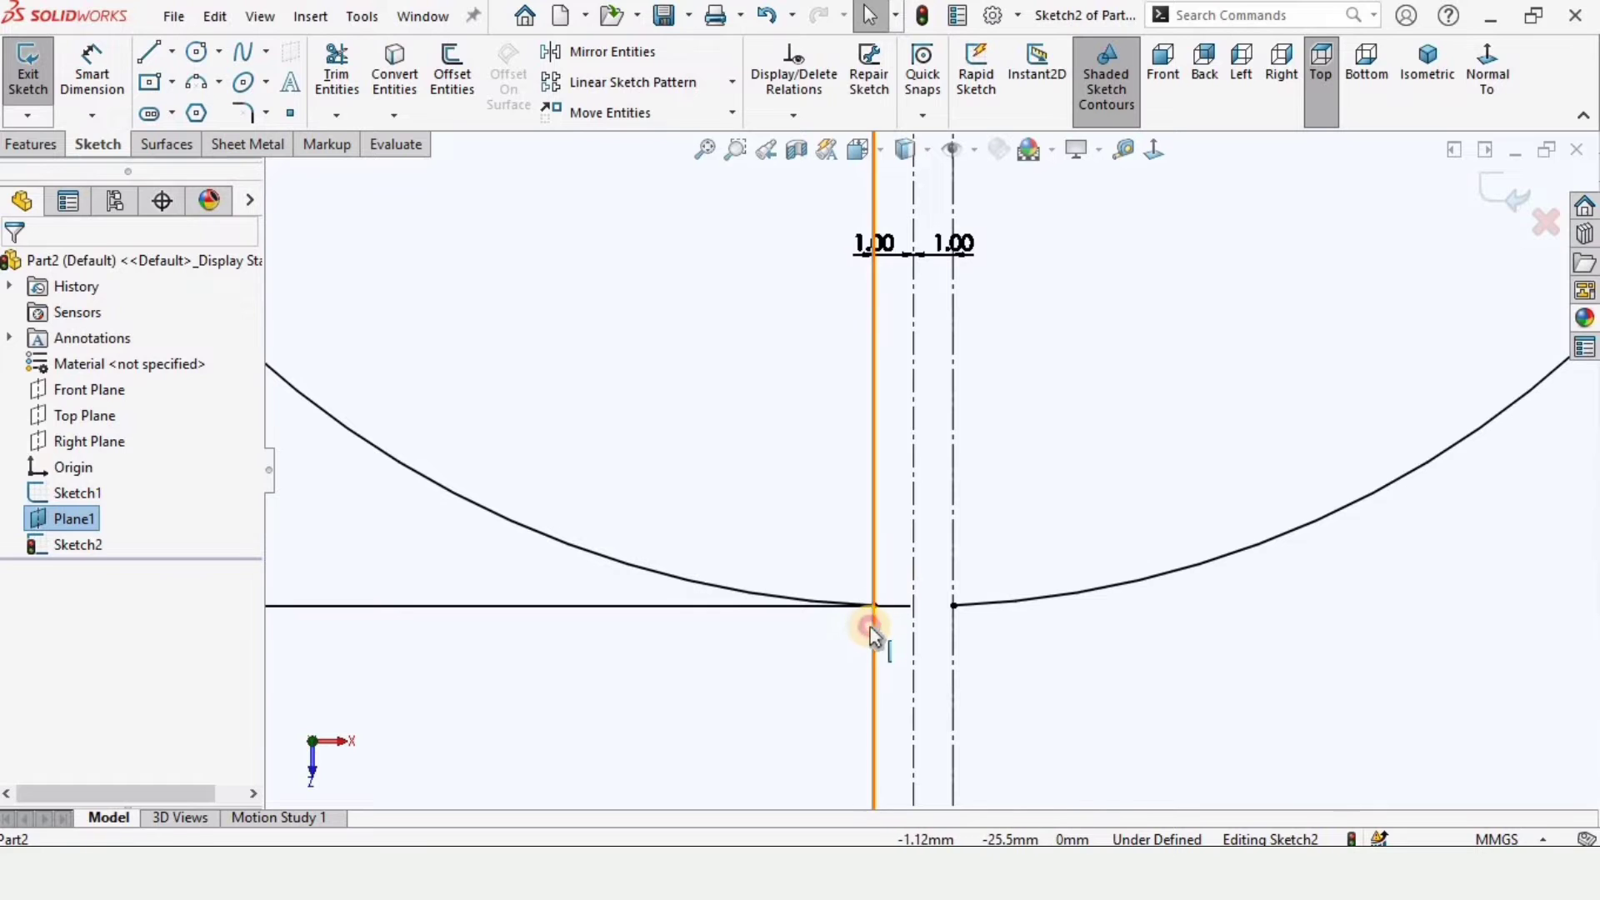
{"action": "left_click", "coordinate": [872, 629]}
{"action": "left_click", "coordinate": [973, 561]}
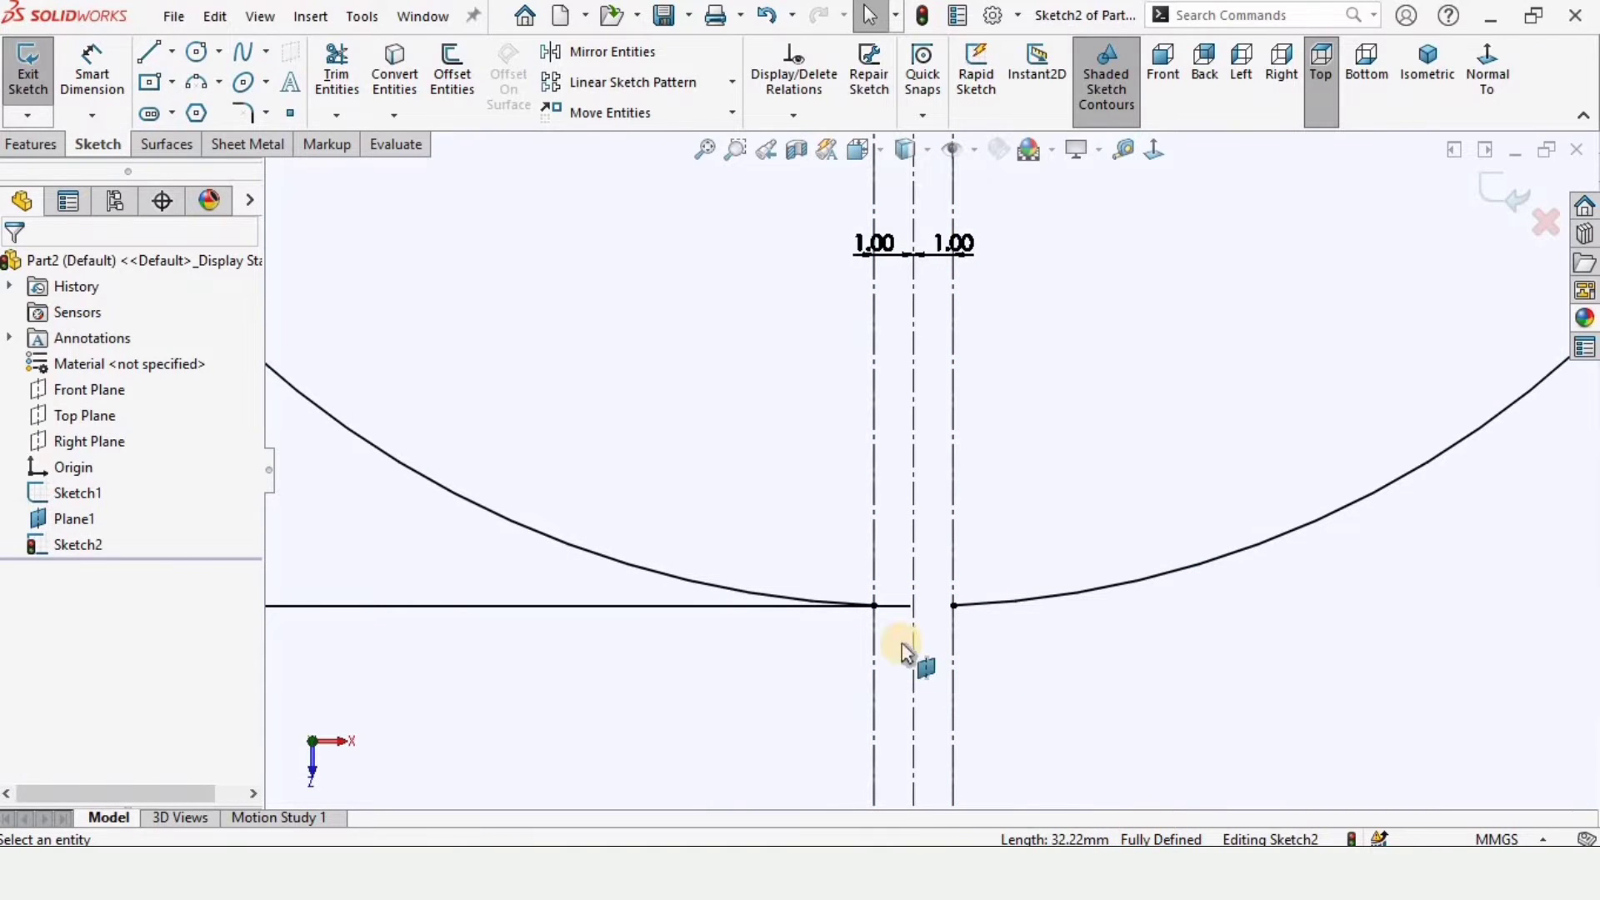
{"action": "scroll", "coordinate": [907, 651], "scroll_direction": "up", "scroll_amount": 8}
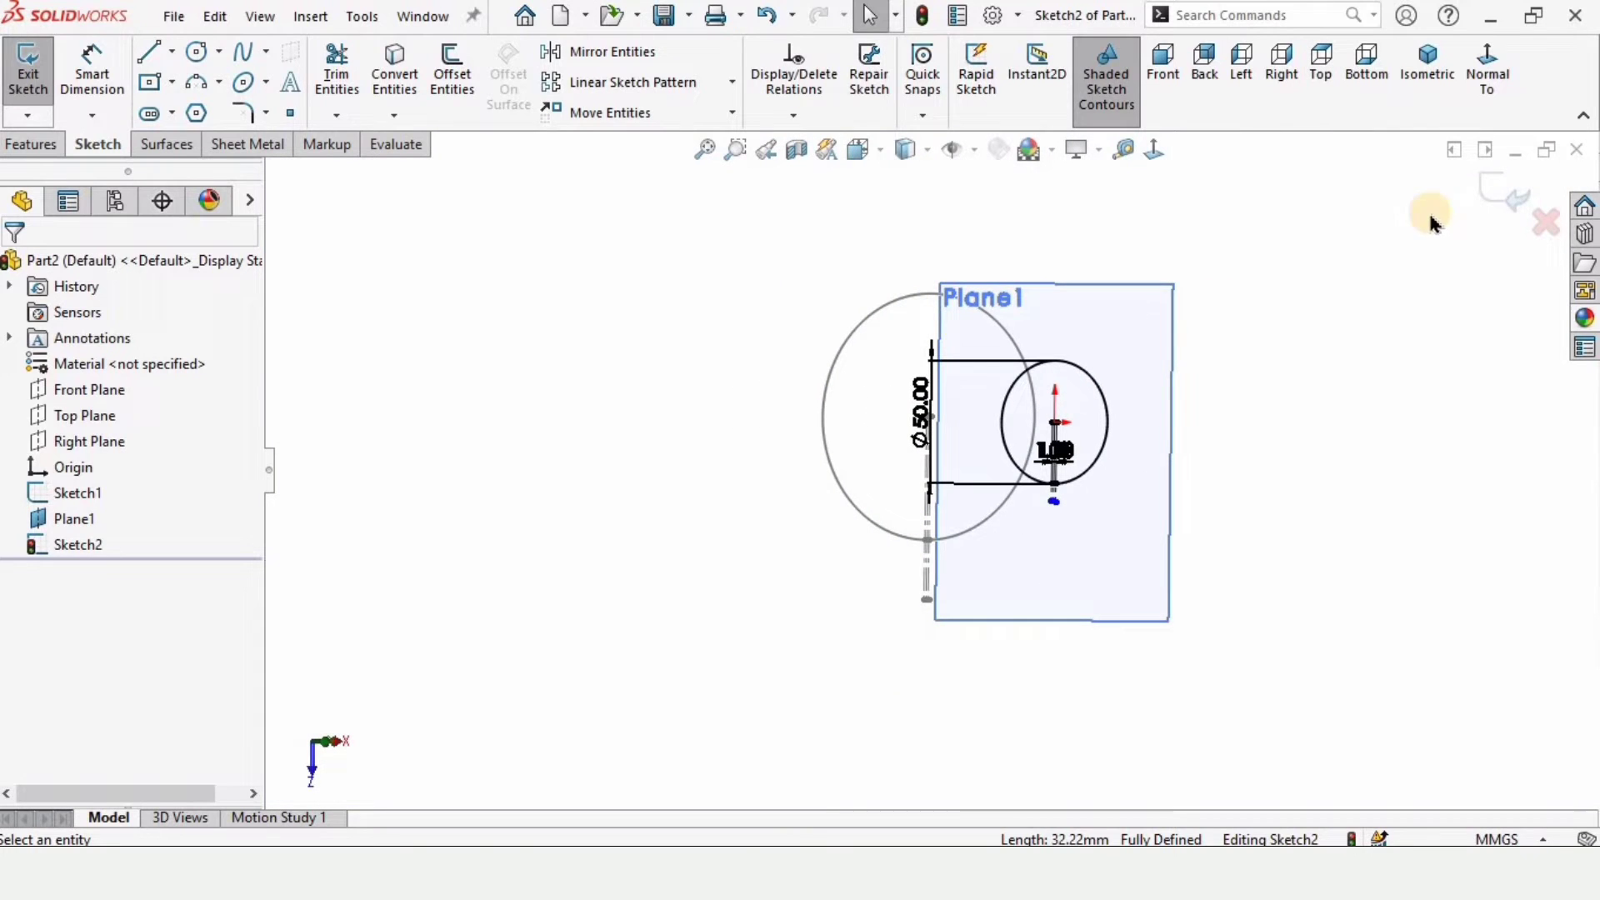
- Exit the sketch, hide Plane1, and orbit to view both circle profiles
{"action": "left_click", "coordinate": [1146, 312]}
{"action": "left_click", "coordinate": [1273, 241]}
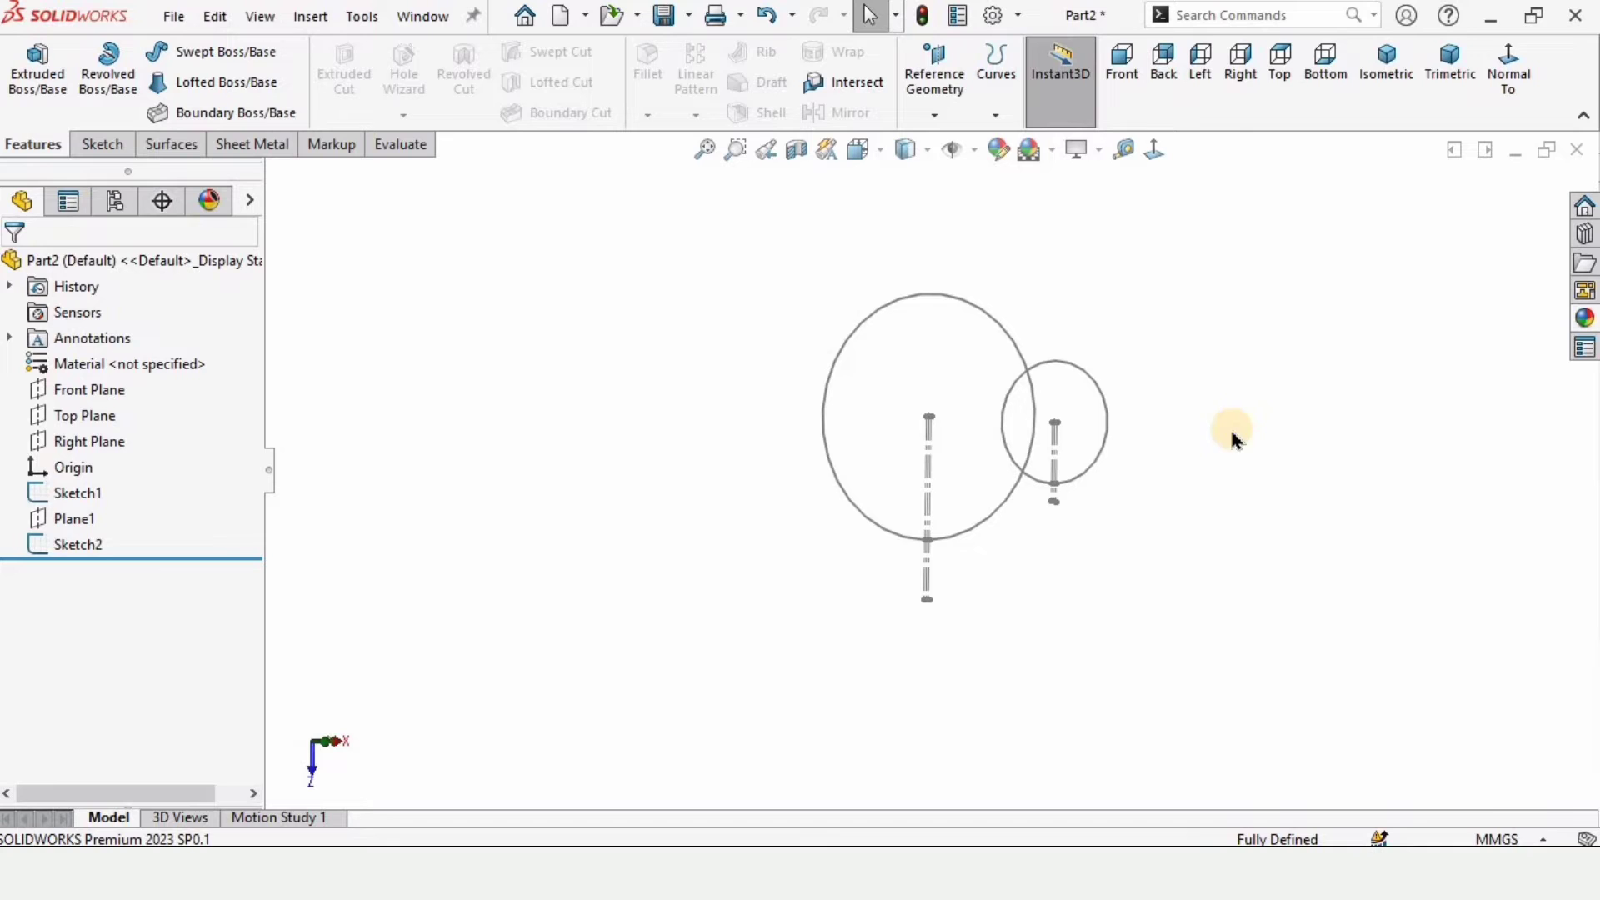
{"action": "mouse_move", "coordinate": [873, 428]}
{"action": "middle_mouse_down"}
{"action": "mouse_move", "coordinate": [1089, 433]}
{"action": "mouse_move", "coordinate": [858, 435]}
{"action": "mouse_move", "coordinate": [964, 408]}
{"action": "middle_mouse_up"}
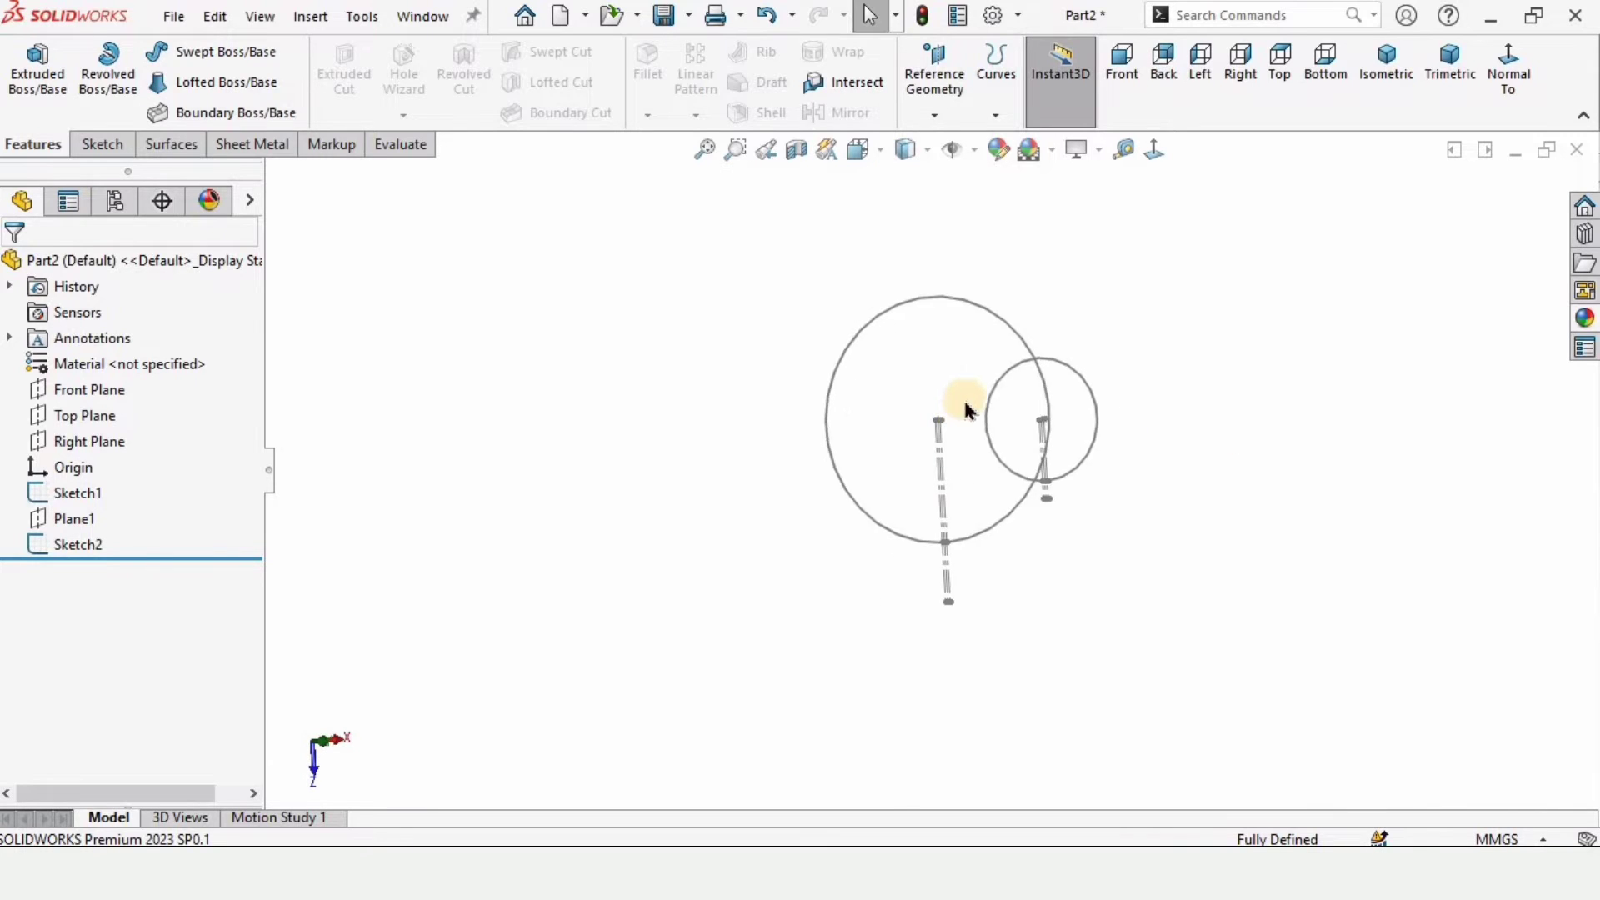
{"action": "scroll", "coordinate": [964, 408], "scroll_direction": "down", "scroll_amount": 4}
- Bring up the Sheet Metal tools in the CommandManager
{"action": "right_click", "coordinate": [24, 147]}
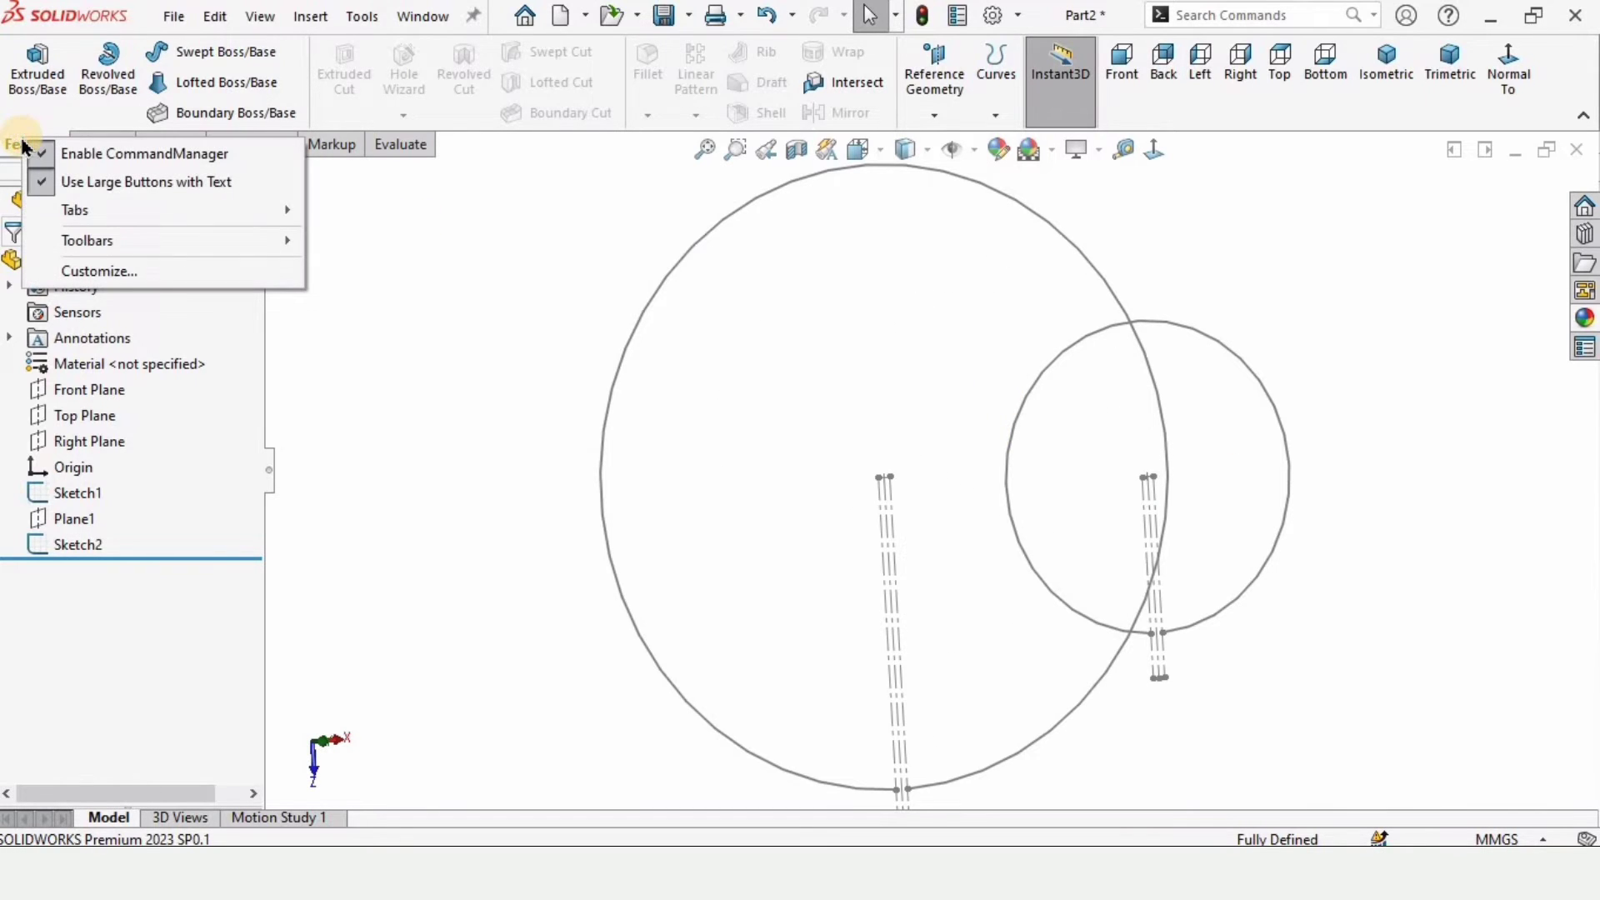
{"action": "mouse_move", "coordinate": [106, 213]}
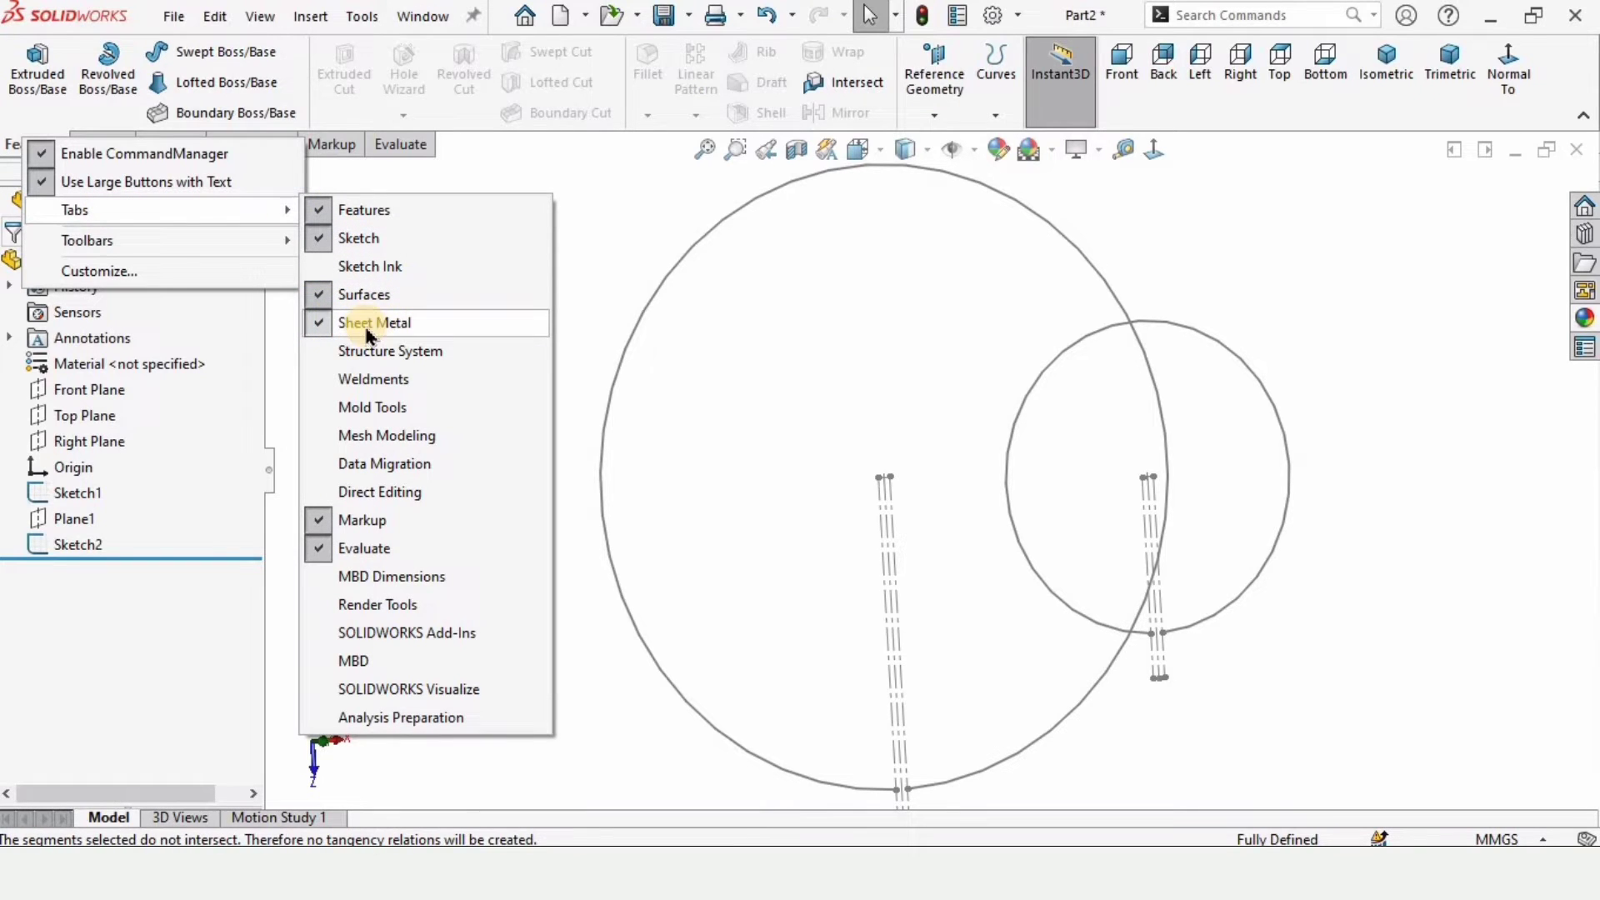
{"action": "left_click", "coordinate": [589, 236]}
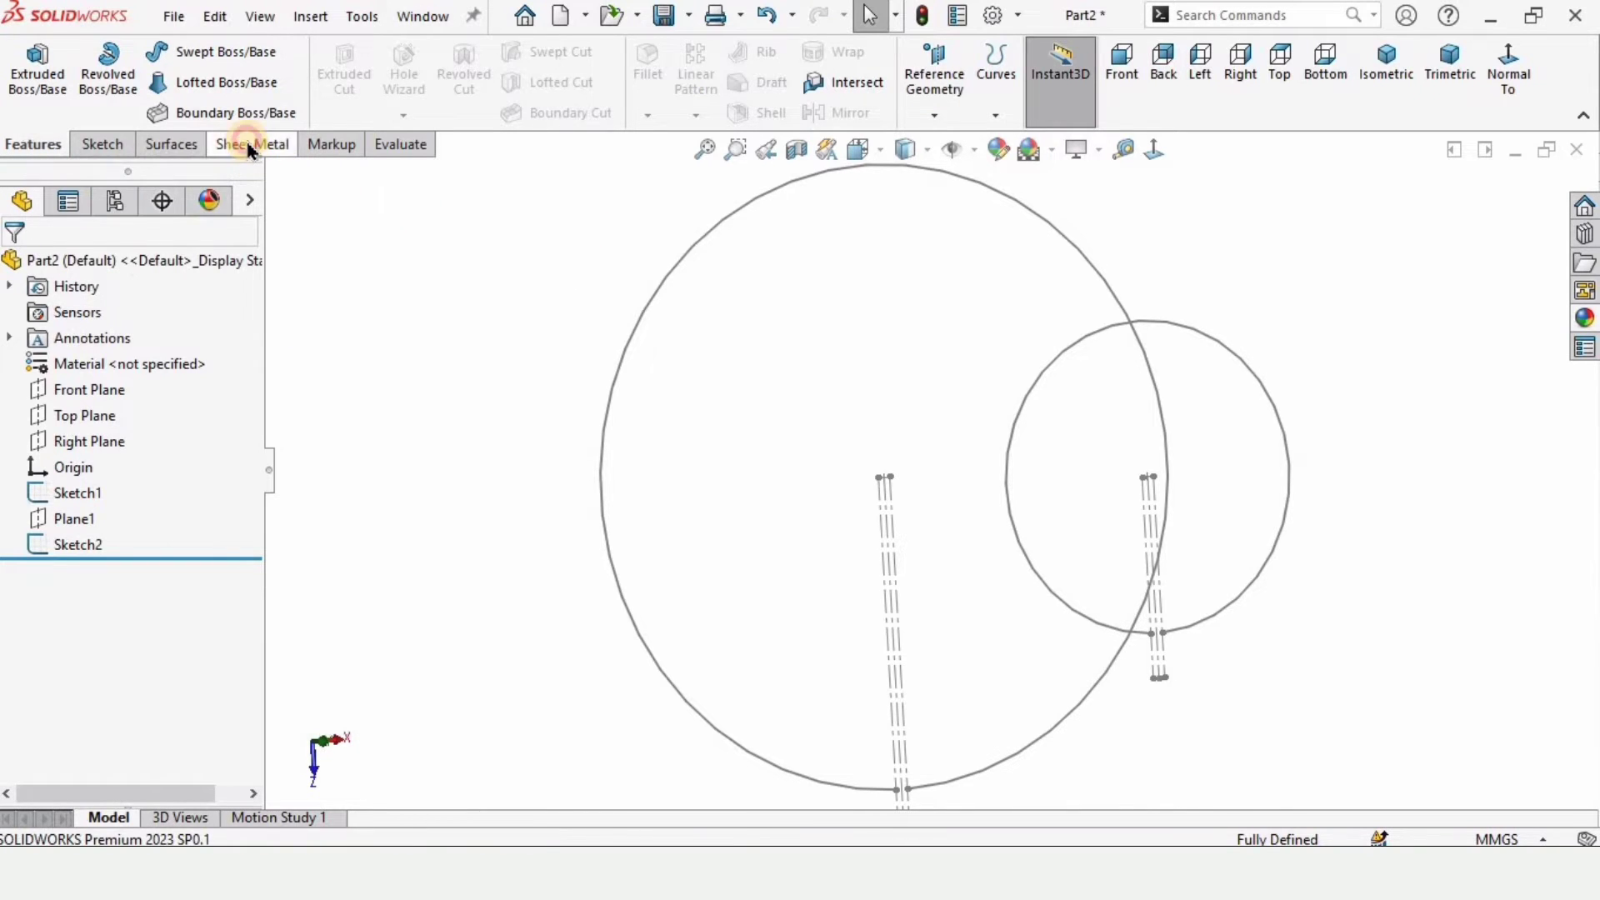
{"action": "left_click", "coordinate": [251, 145]}
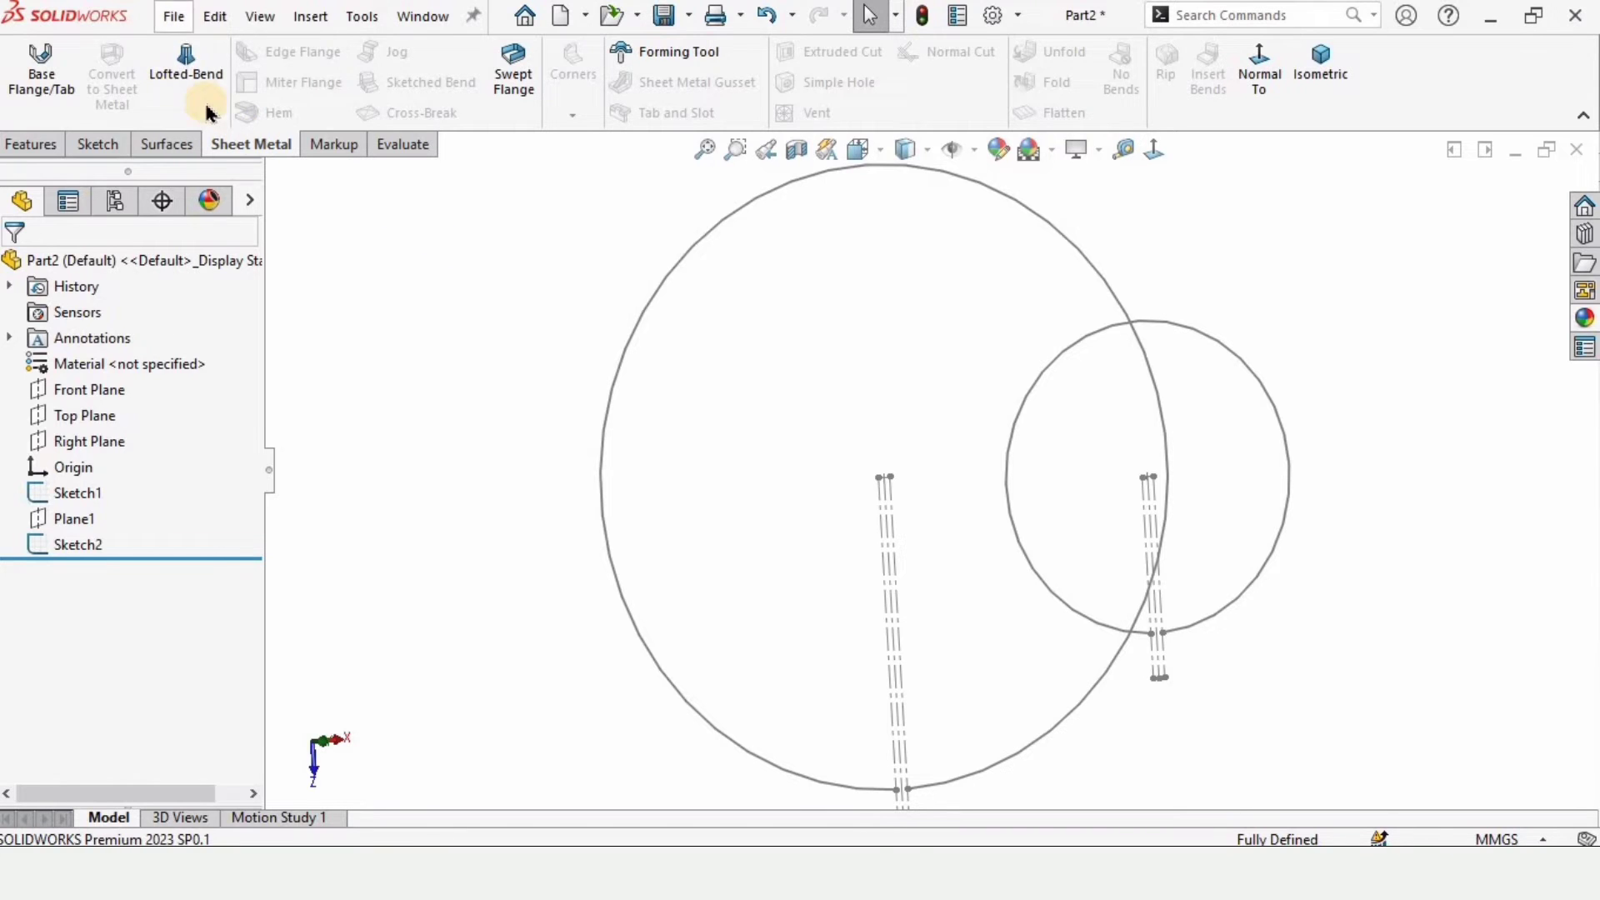
- Start a Lofted-Bend using the Sketch1 and Sketch2 circles as its two profiles
{"action": "left_click", "coordinate": [199, 79]}
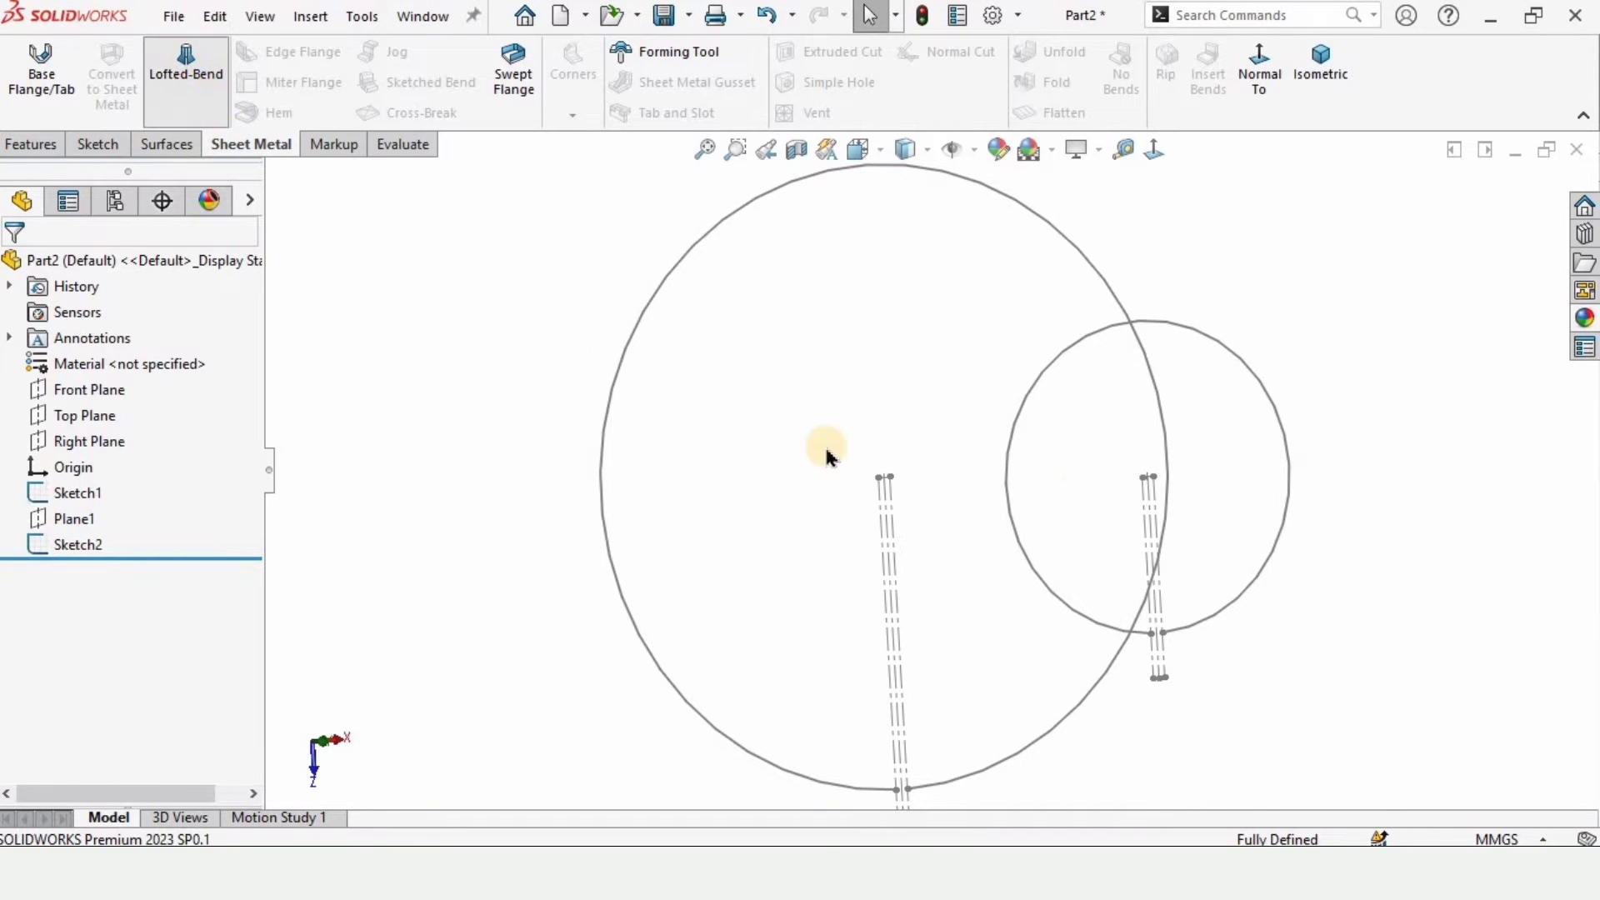
{"action": "middle_click_drag", "start_coordinate": [1049, 419], "coordinate": [54, 556]}
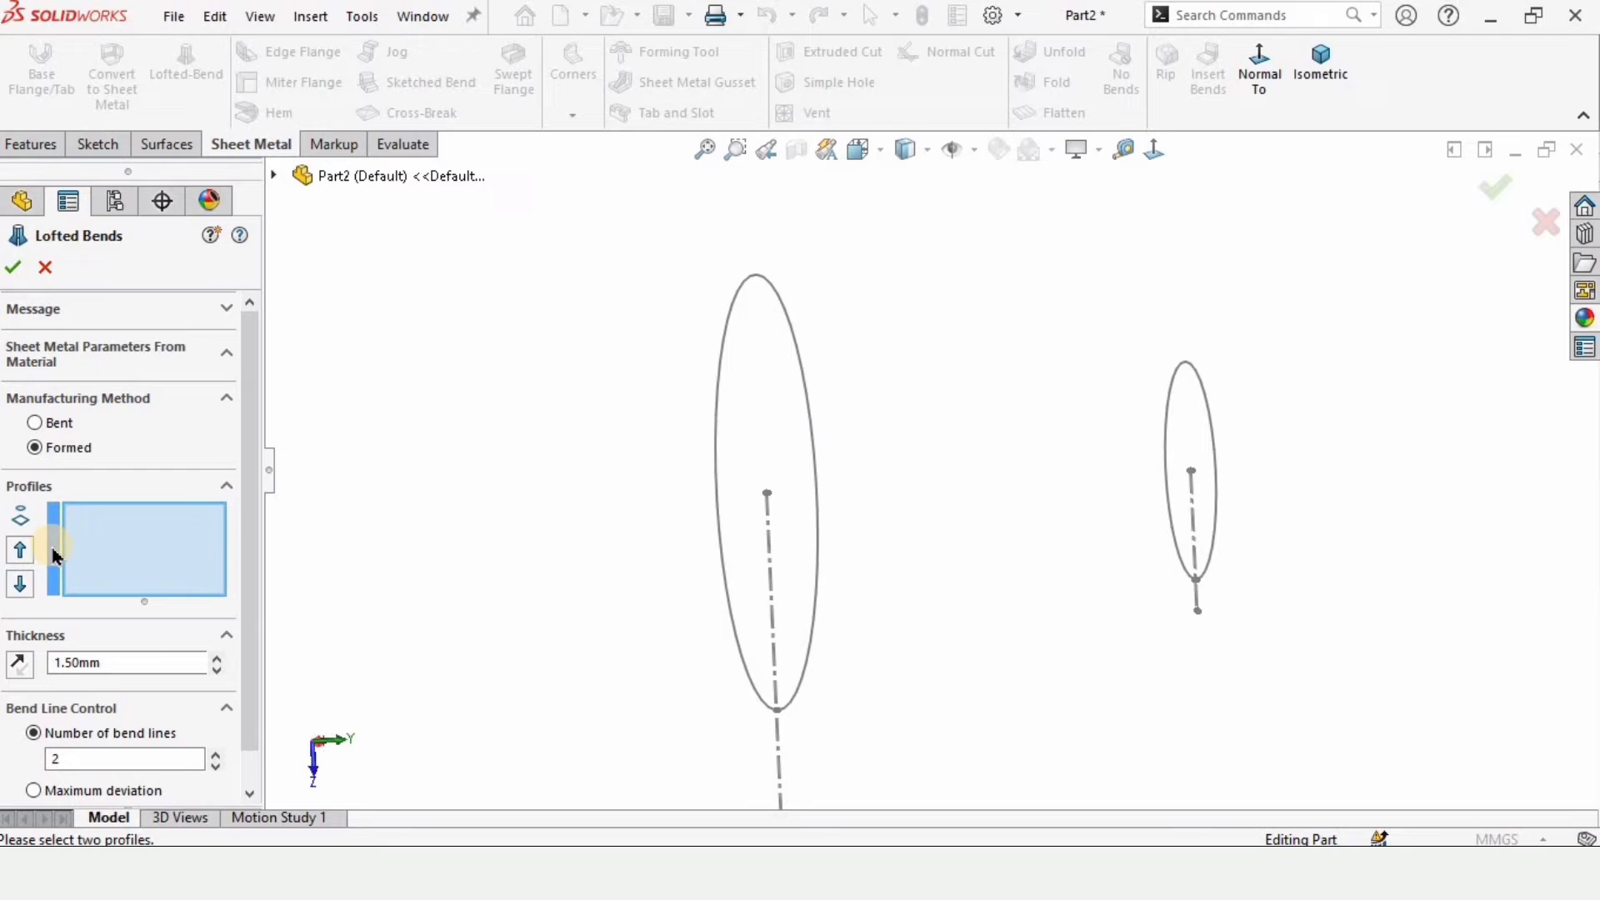
{"action": "left_click", "coordinate": [732, 331]}
{"action": "left_click", "coordinate": [94, 515]}
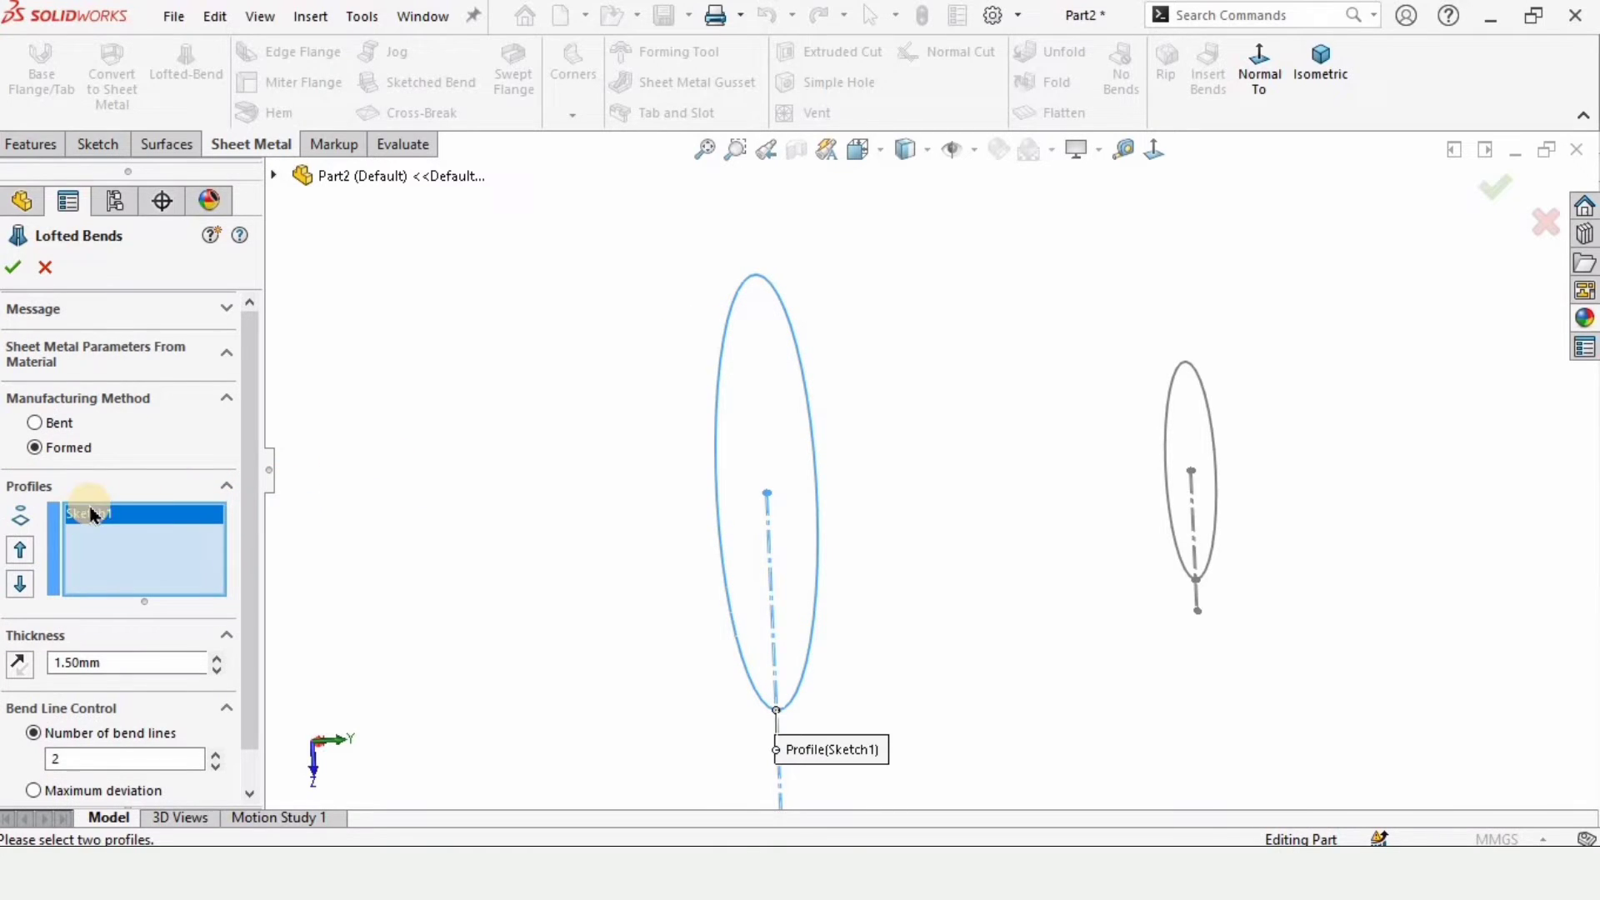
{"action": "left_click", "coordinate": [1167, 405]}
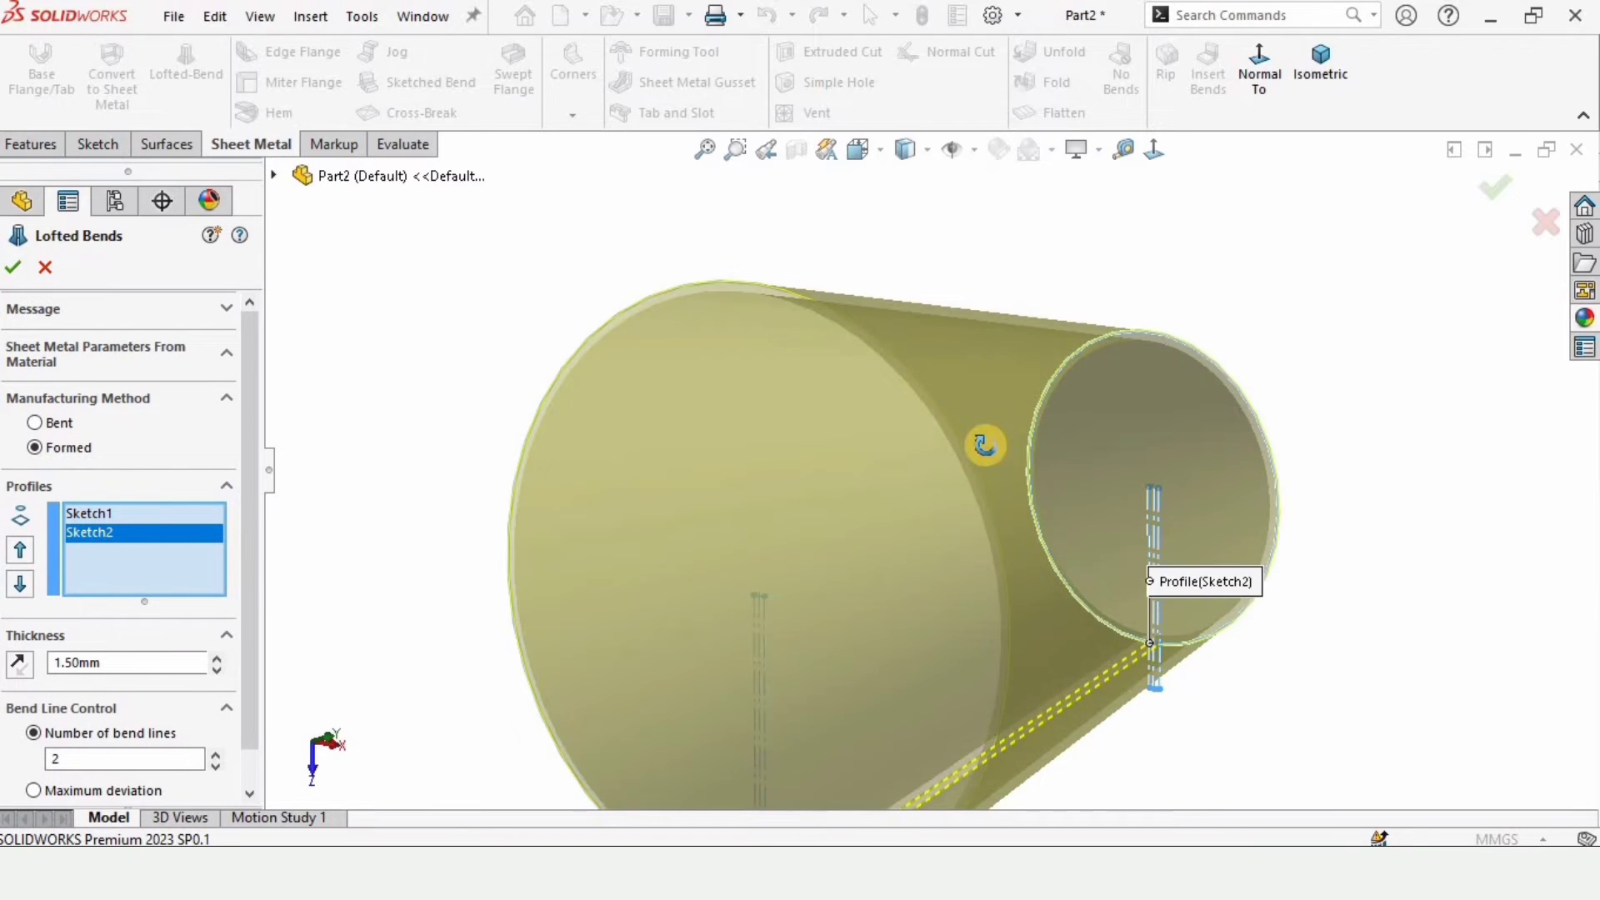
{"action": "mouse_move", "coordinate": [985, 444]}
{"action": "middle_mouse_down"}
{"action": "mouse_move", "coordinate": [1028, 439]}
{"action": "mouse_move", "coordinate": [958, 467]}
{"action": "mouse_move", "coordinate": [1003, 486]}
{"action": "mouse_move", "coordinate": [796, 379]}
{"action": "mouse_move", "coordinate": [948, 304]}
{"action": "mouse_move", "coordinate": [875, 358]}
{"action": "middle_mouse_up"}
- Set the lofted bend to Formed with 1.25 mm thickness and reversed thickness direction
{"action": "left_click", "coordinate": [57, 424]}
{"action": "scroll", "coordinate": [875, 358], "scroll_direction": "up", "scroll_amount": 3}
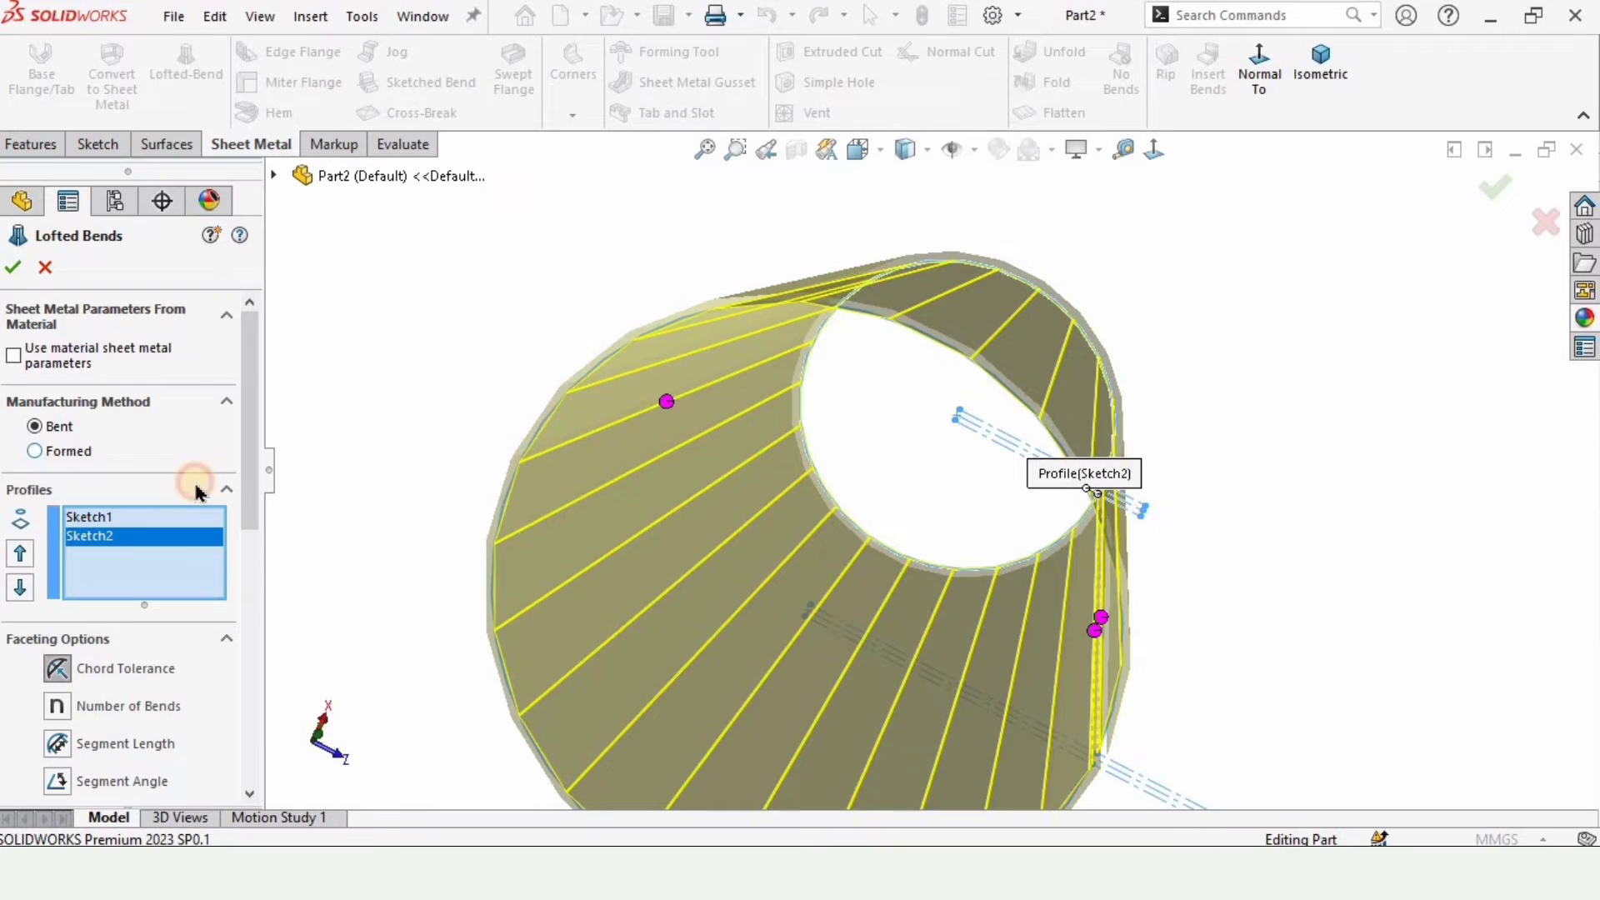
{"action": "scroll", "coordinate": [189, 546], "scroll_direction": "down", "scroll_amount": 1}
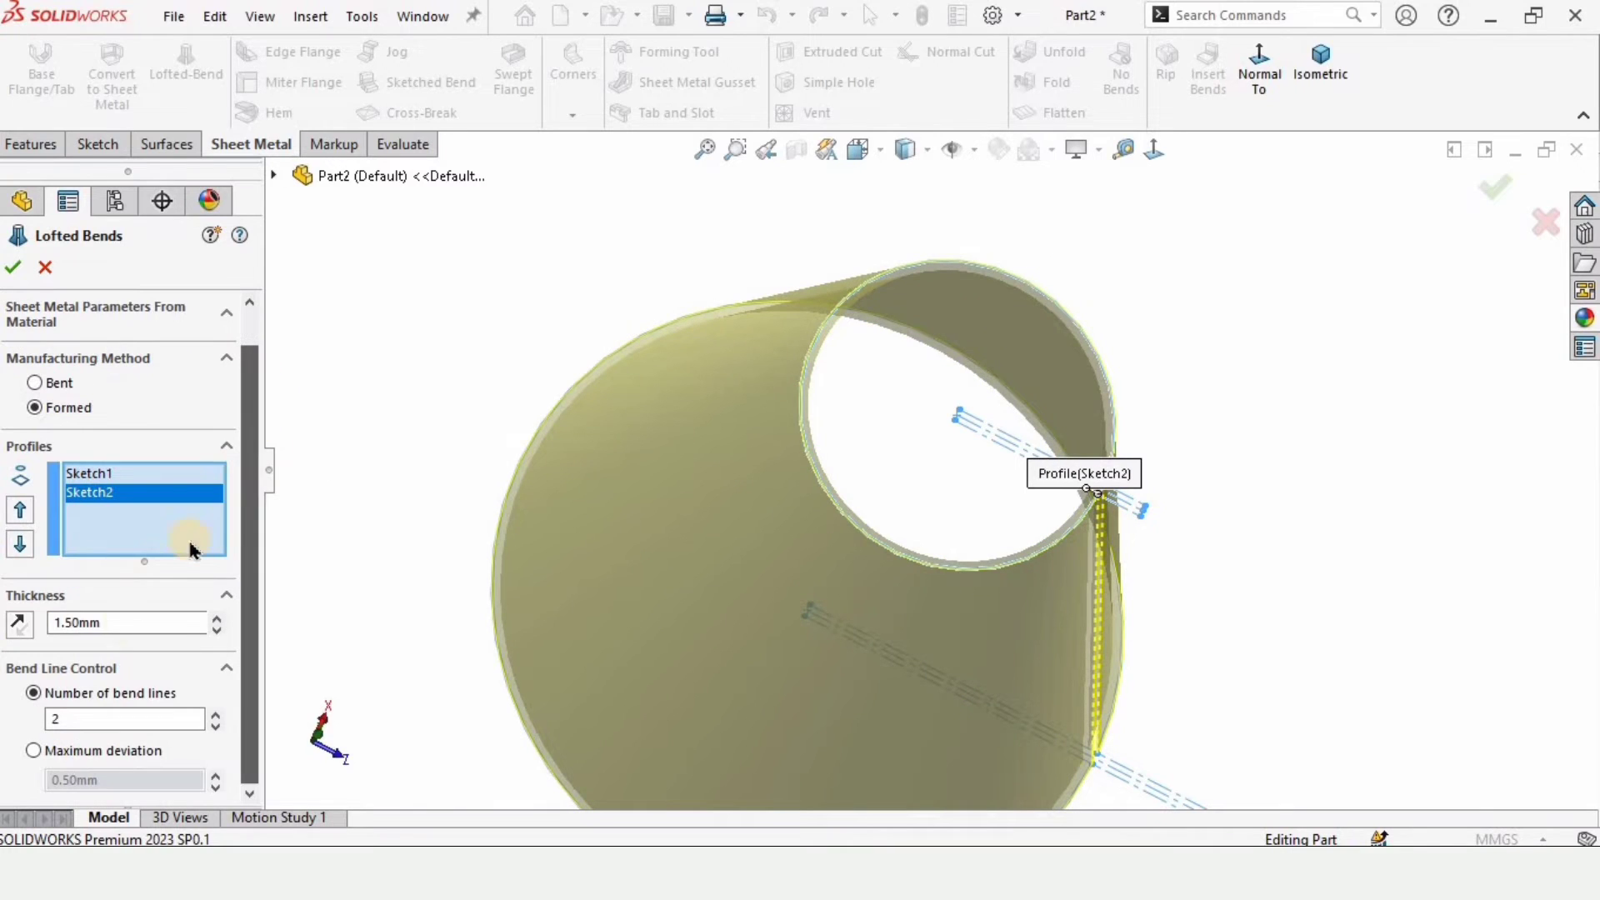
{"action": "double_click", "coordinate": [140, 618]}
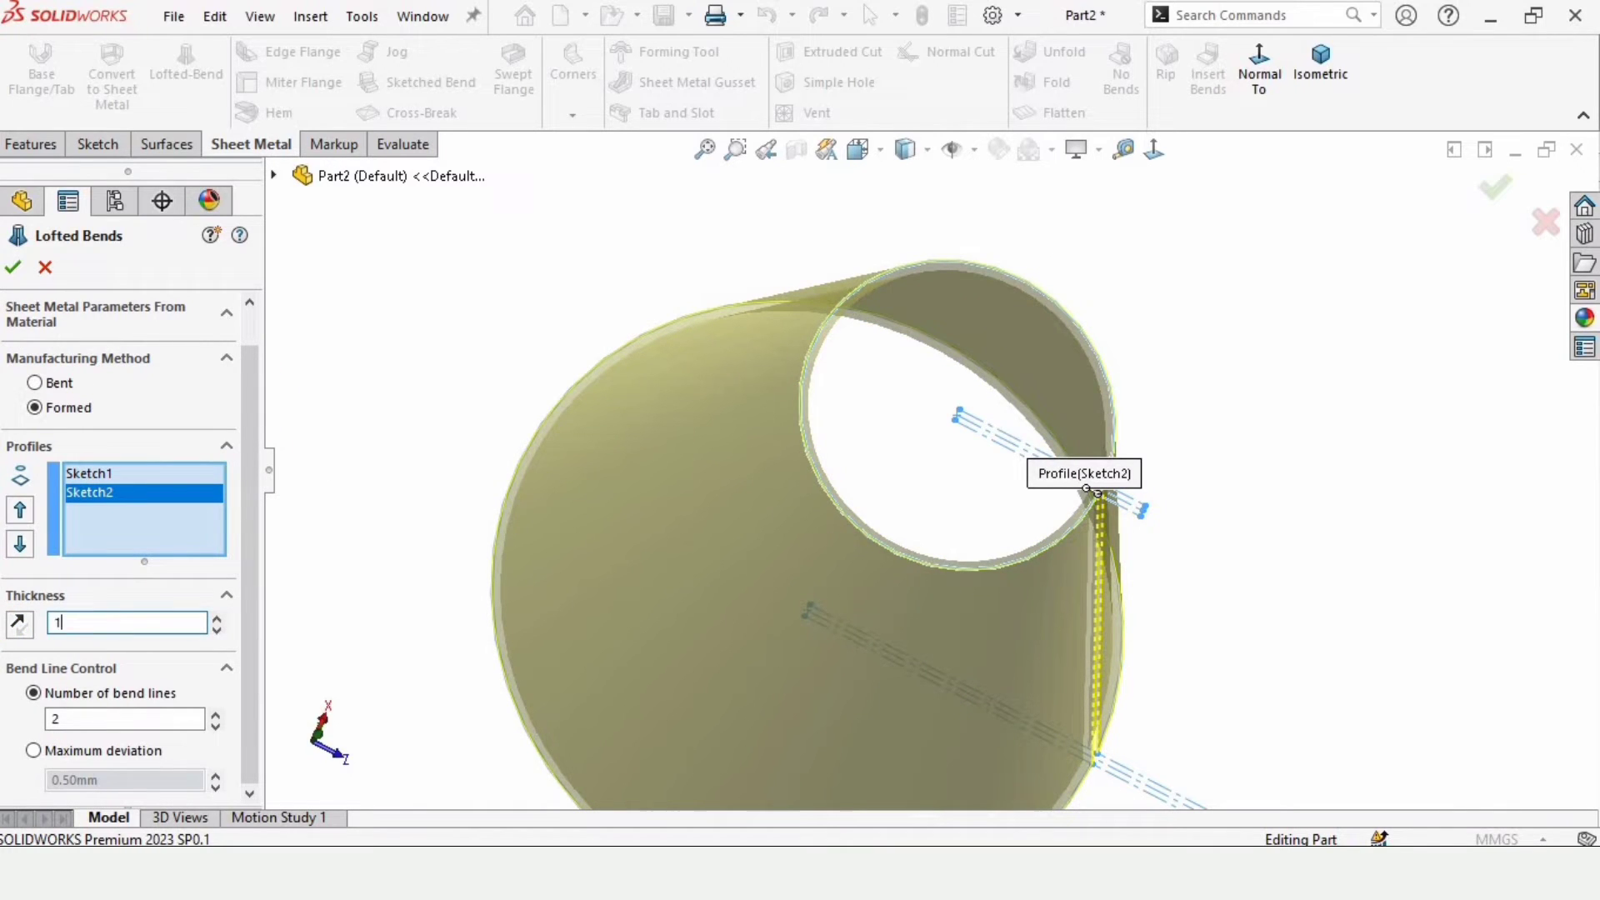
{"action": "key", "text": "Return"}
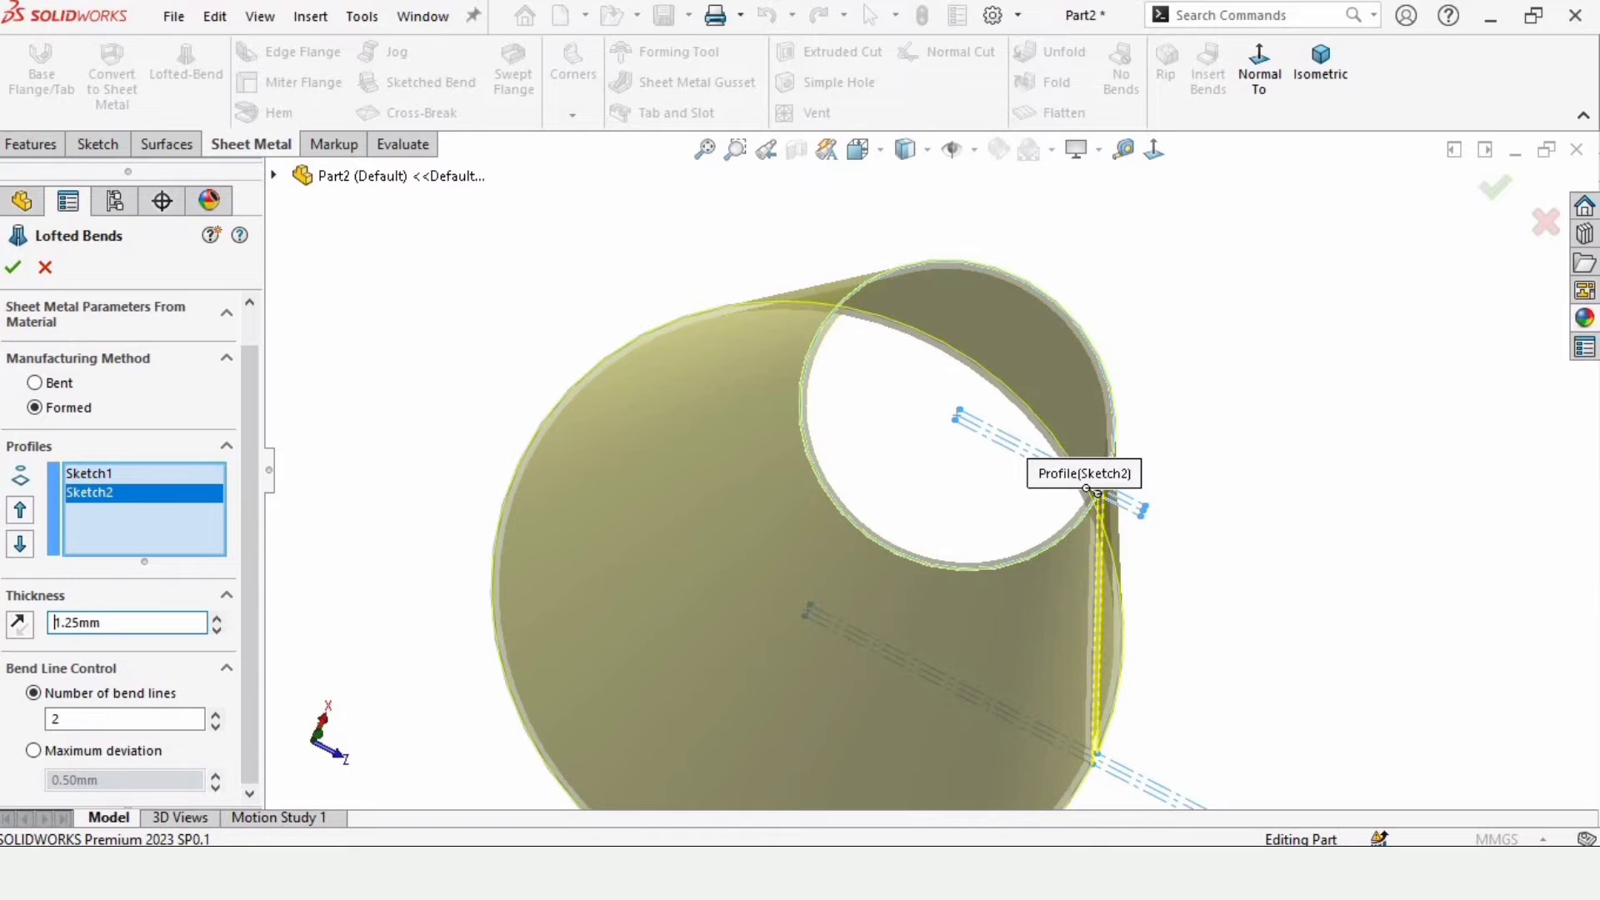
{"action": "scroll", "coordinate": [954, 490], "scroll_direction": "down", "scroll_amount": 4}
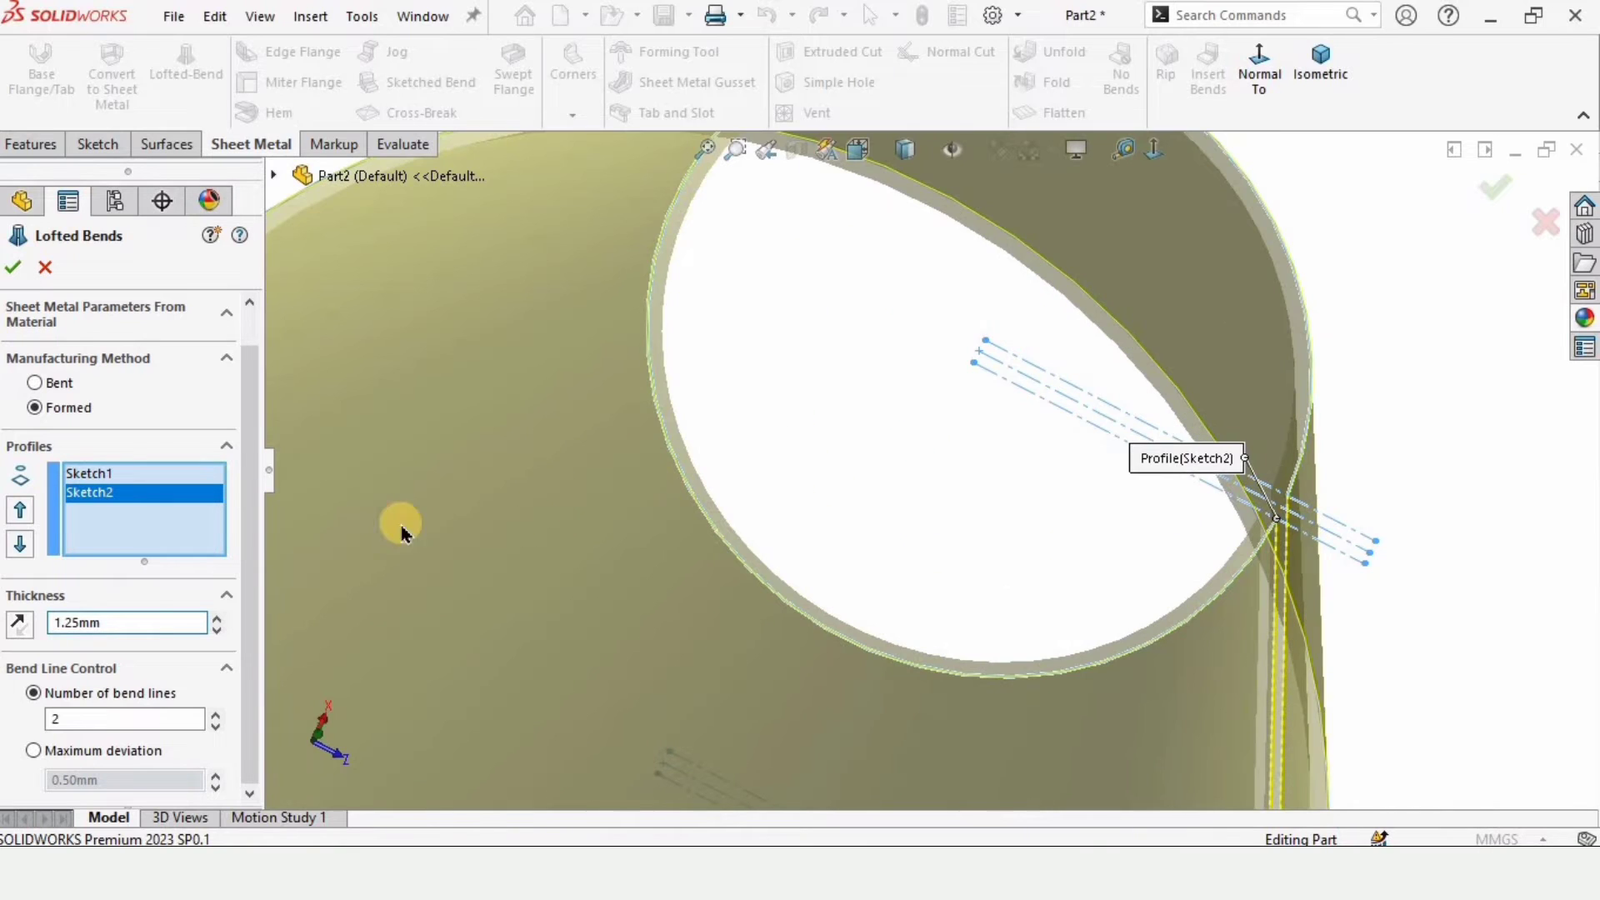
{"action": "left_click", "coordinate": [17, 625]}
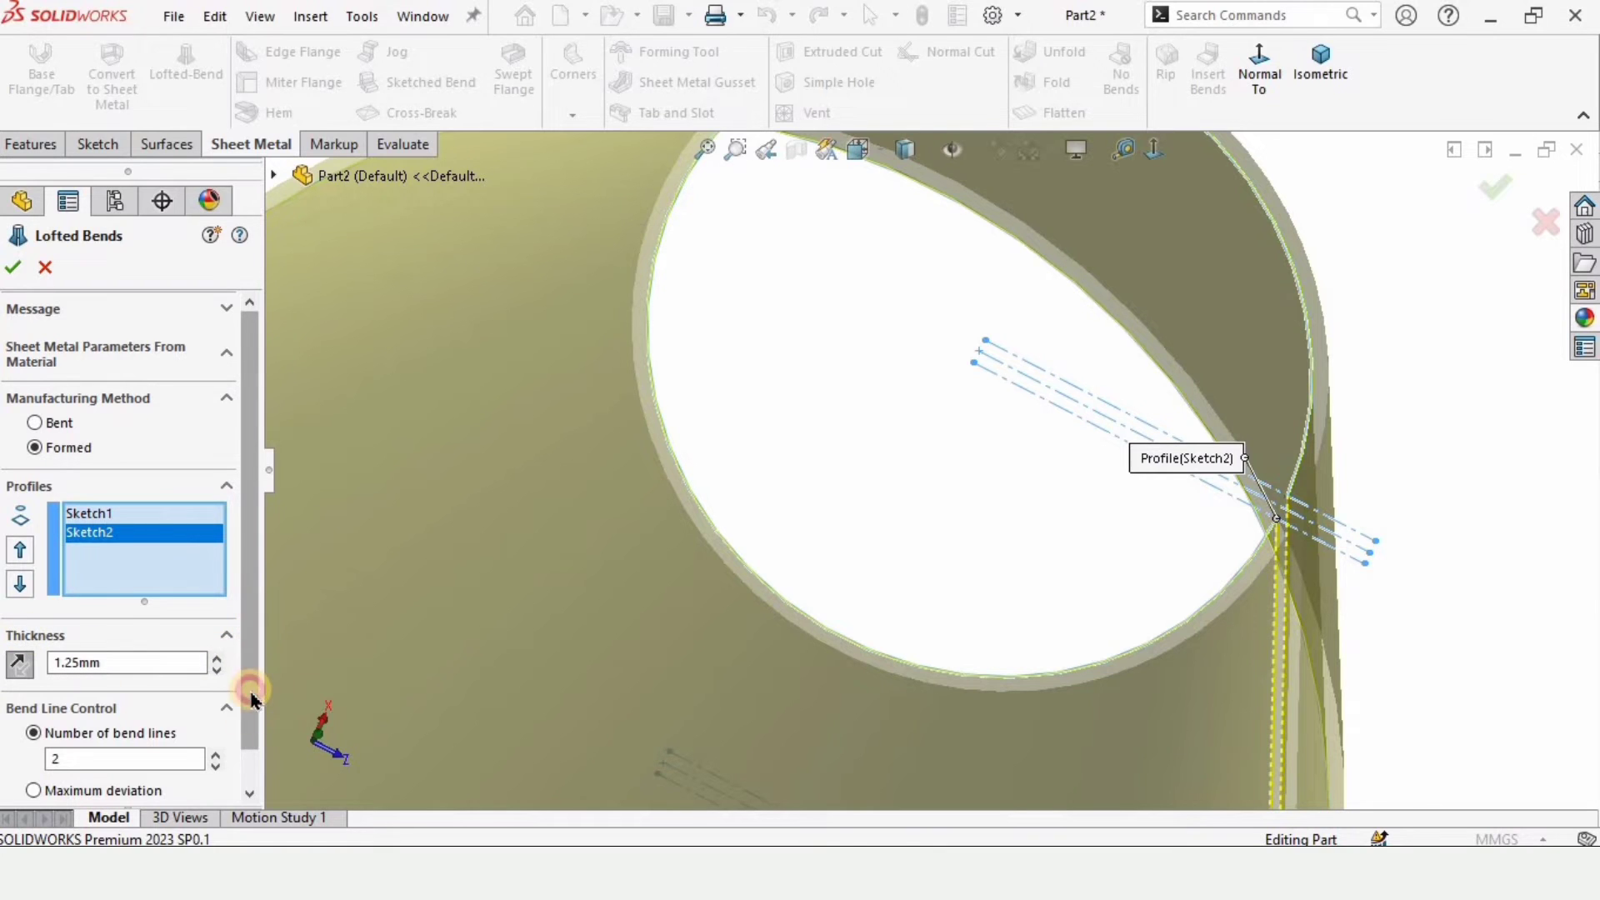
{"action": "left_click_drag", "start_coordinate": [252, 698], "coordinate": [253, 735]}
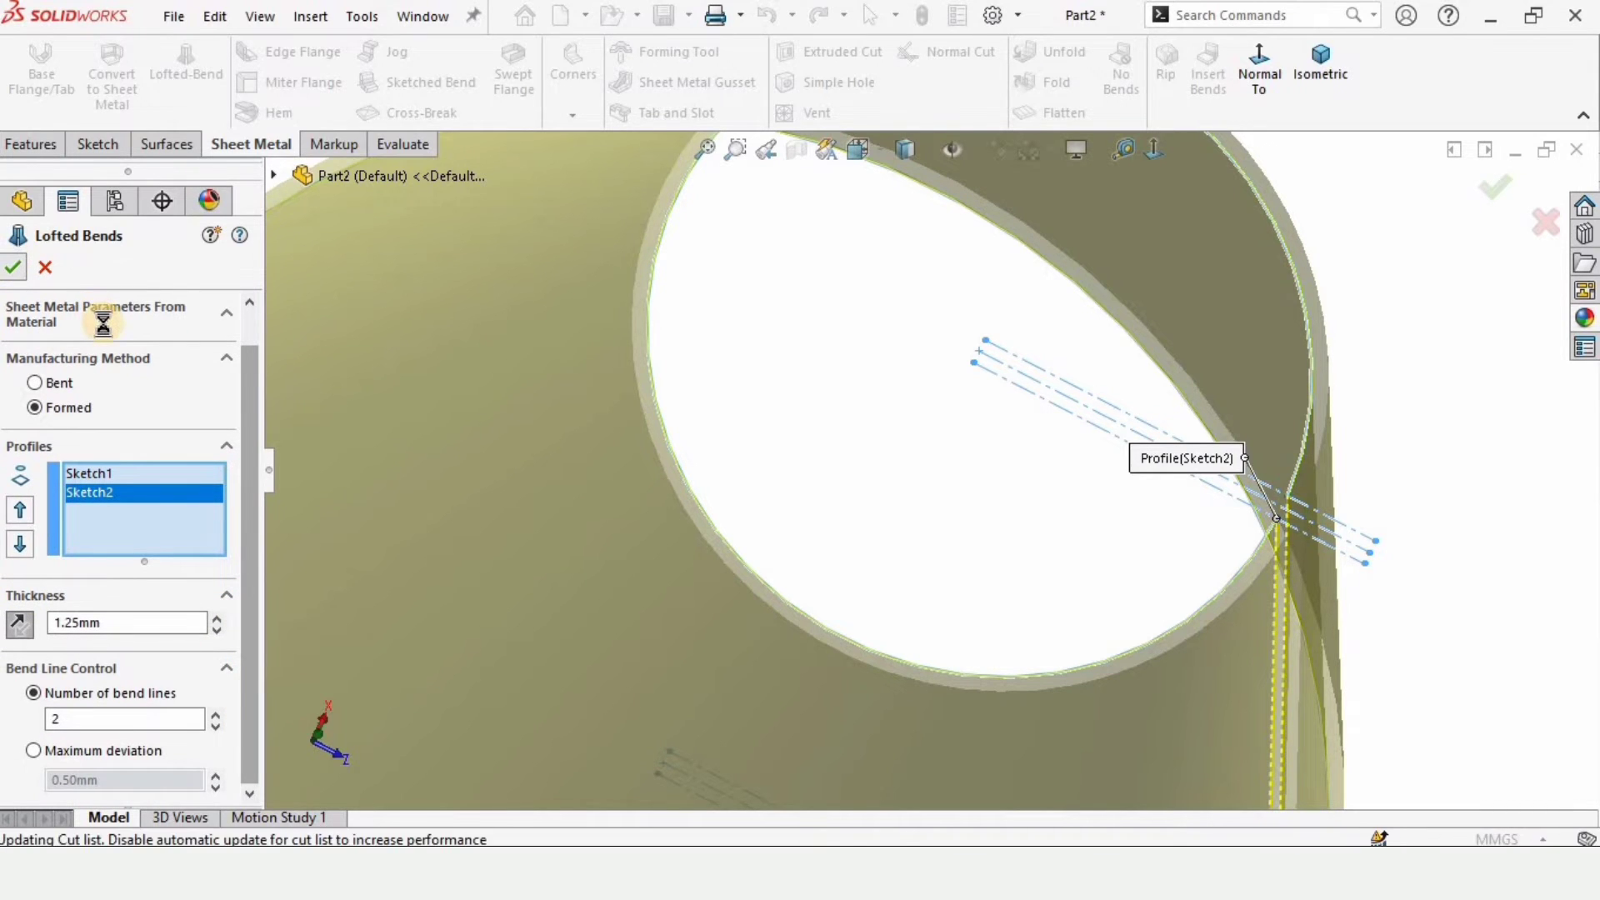
- Apply the Metal > chromium plate appearance to the cone
{"action": "scroll", "coordinate": [749, 512], "scroll_direction": "up", "scroll_amount": 4}
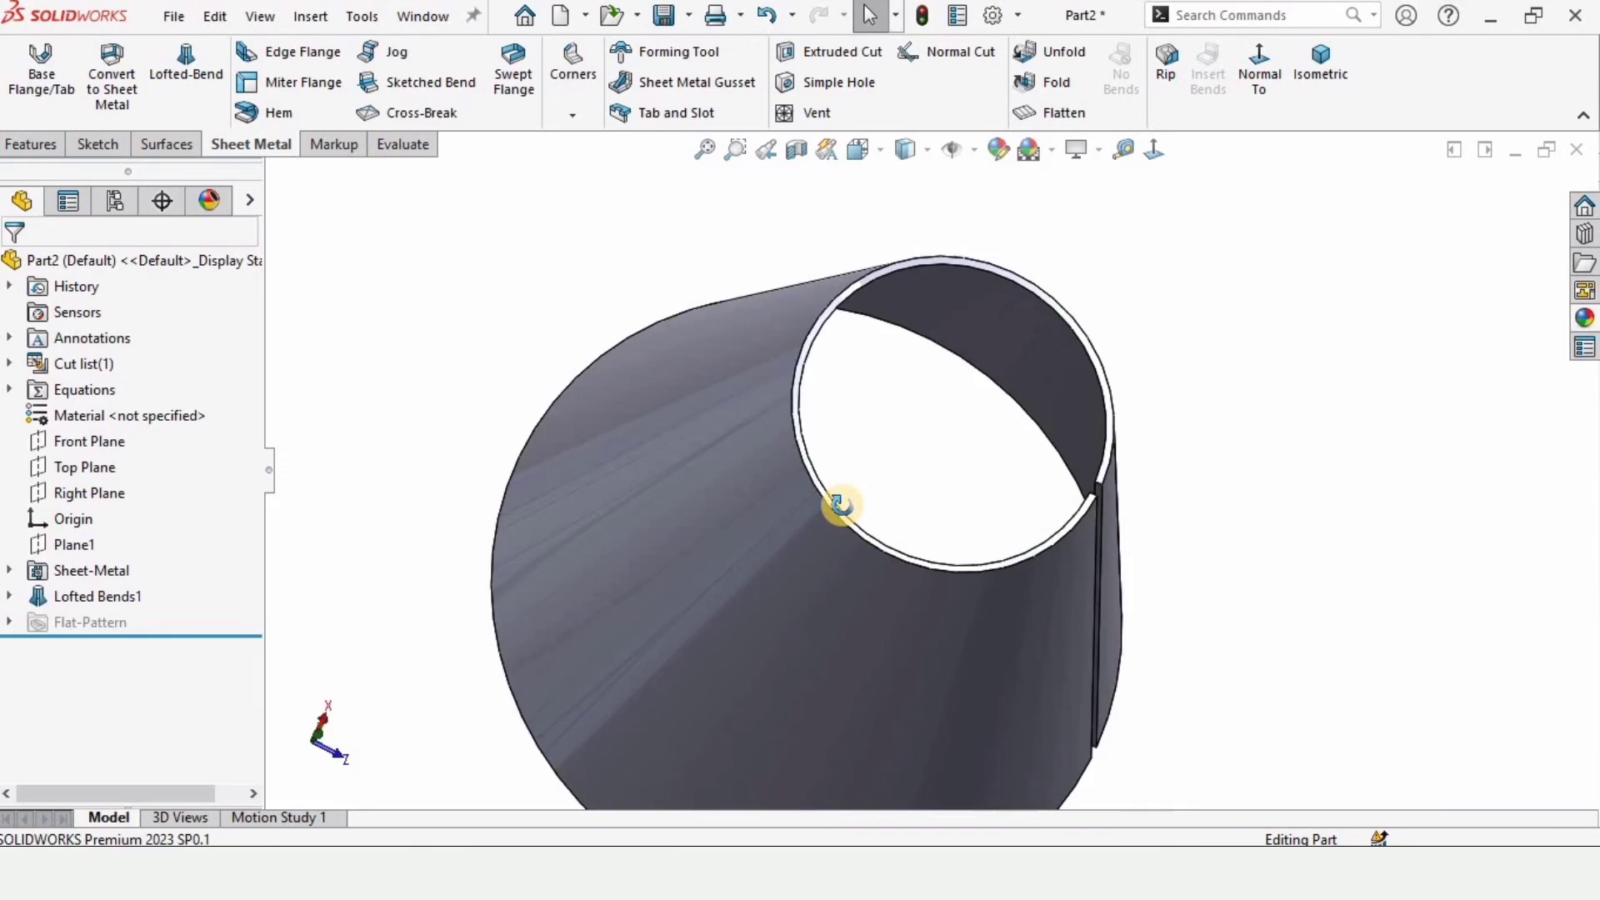
{"action": "middle_click_drag", "start_coordinate": [840, 504], "coordinate": [870, 367]}
{"action": "left_click", "coordinate": [1584, 317]}
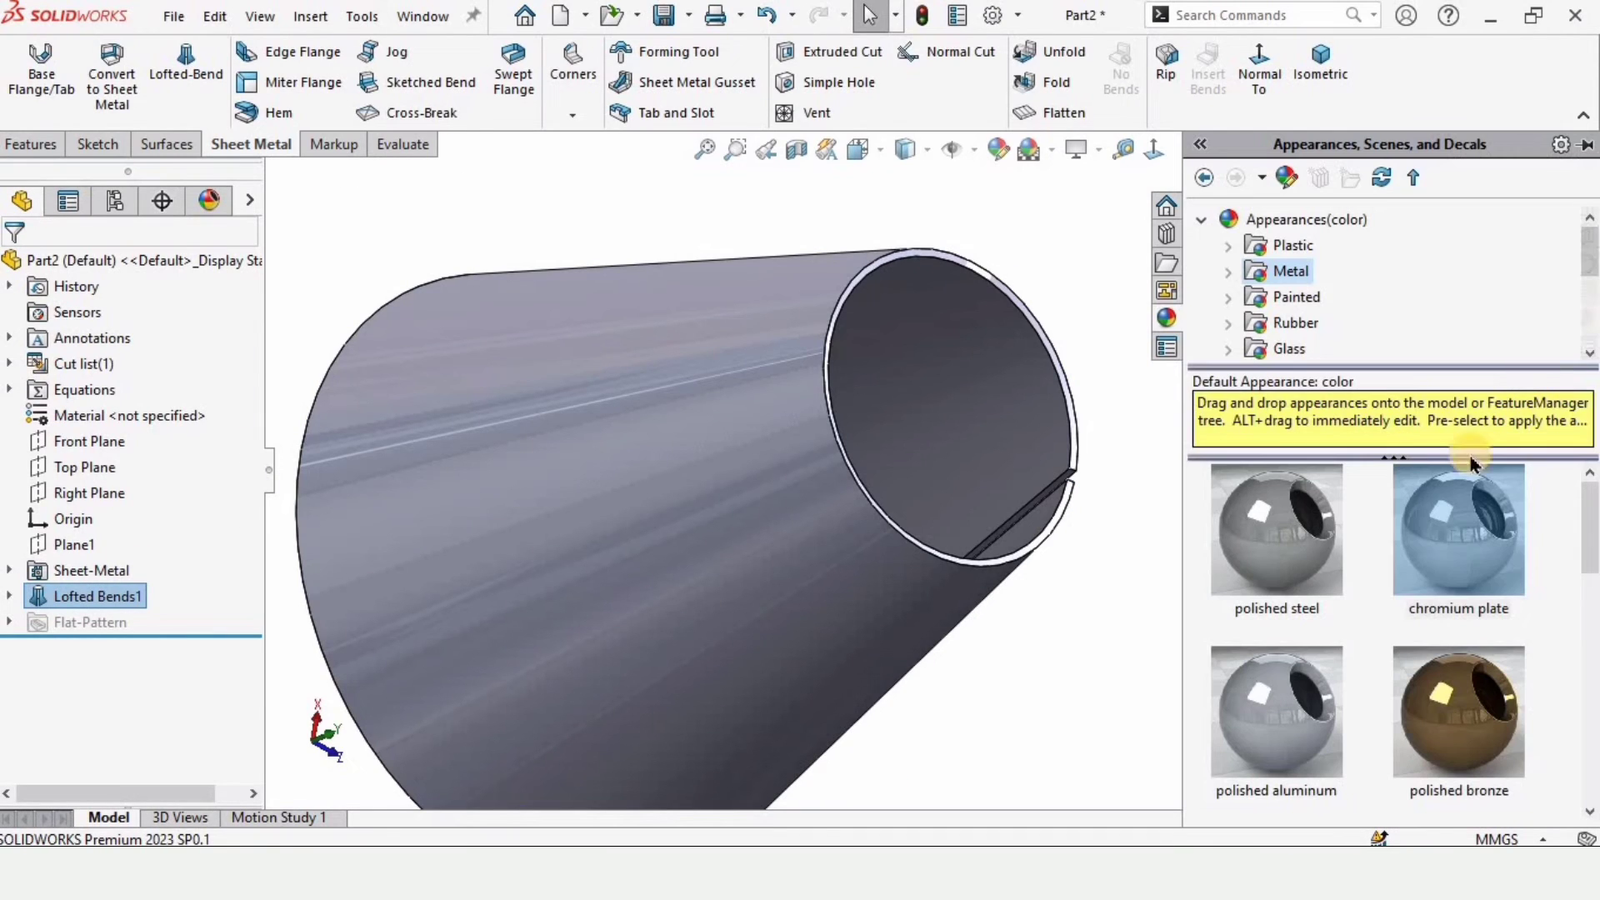
{"action": "left_click", "coordinate": [1476, 551]}
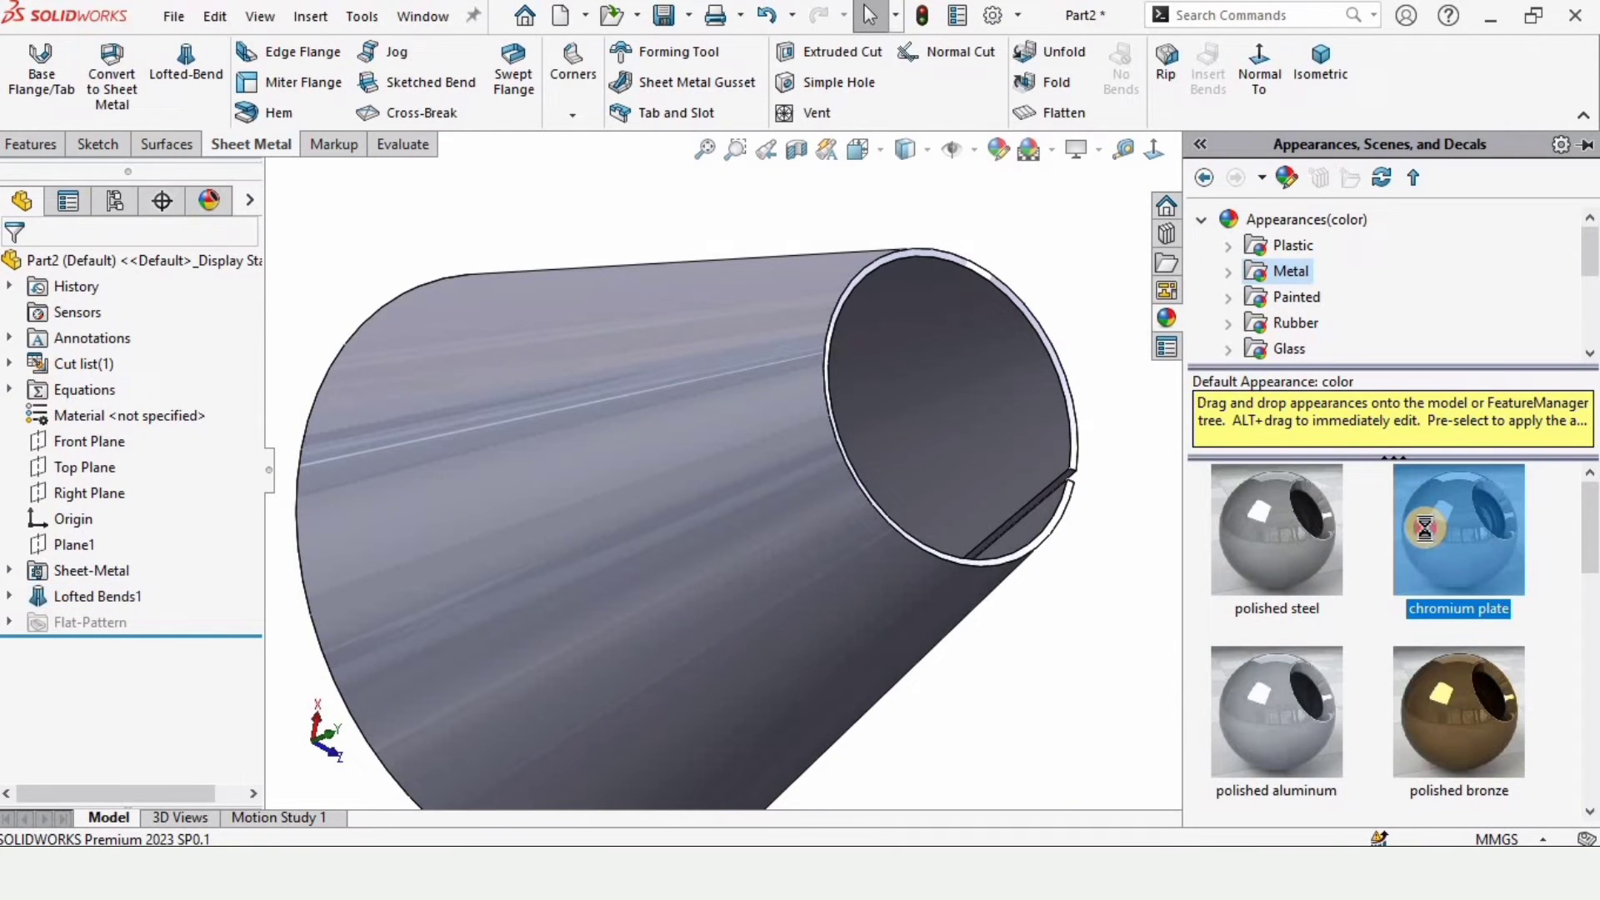
{"action": "left_click", "coordinate": [828, 479]}
{"action": "scroll", "coordinate": [777, 410], "scroll_direction": "up", "scroll_amount": 3}
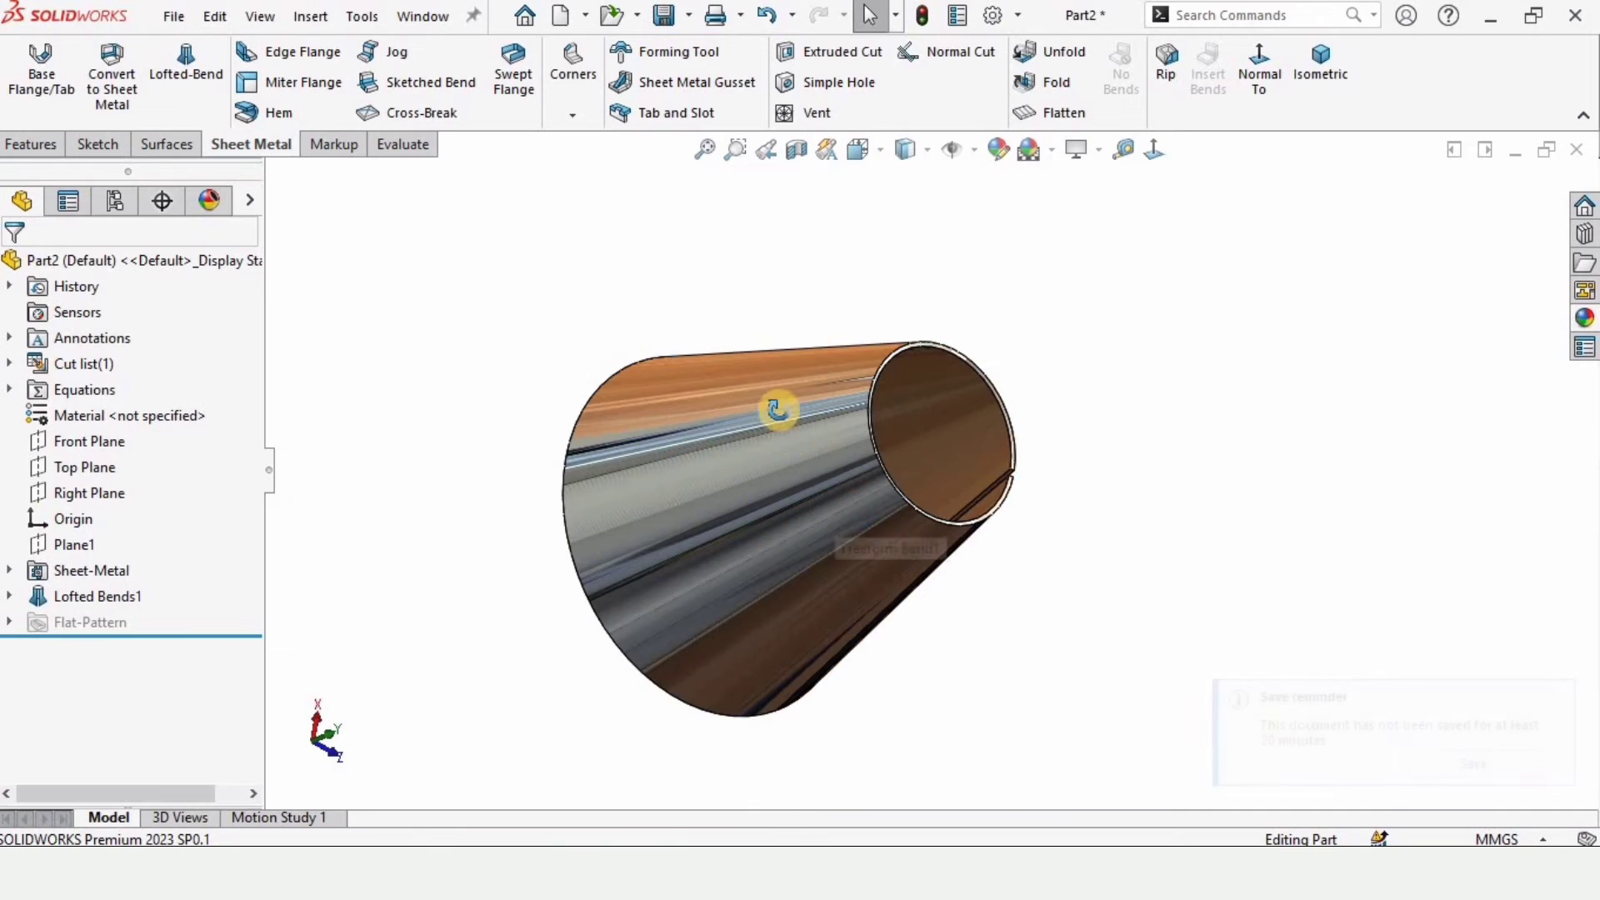
{"action": "middle_click_drag", "start_coordinate": [777, 409], "coordinate": [859, 492]}
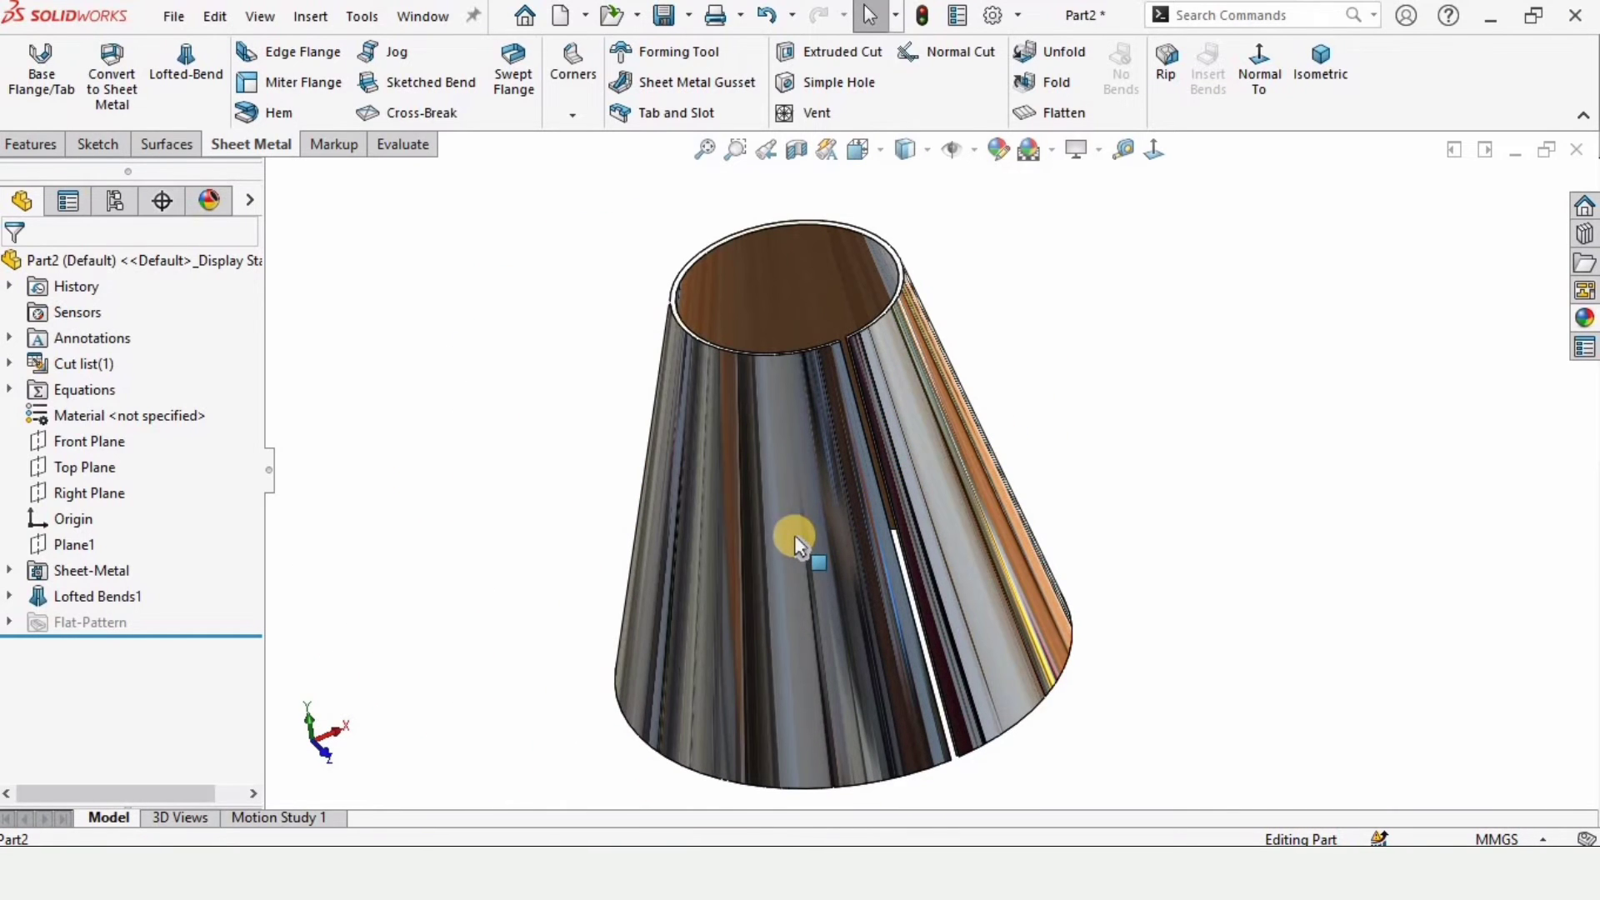
- Select Right Plane, view it Normal To, and bring up its options
{"action": "left_click", "coordinate": [99, 493]}
{"action": "left_click", "coordinate": [226, 448]}
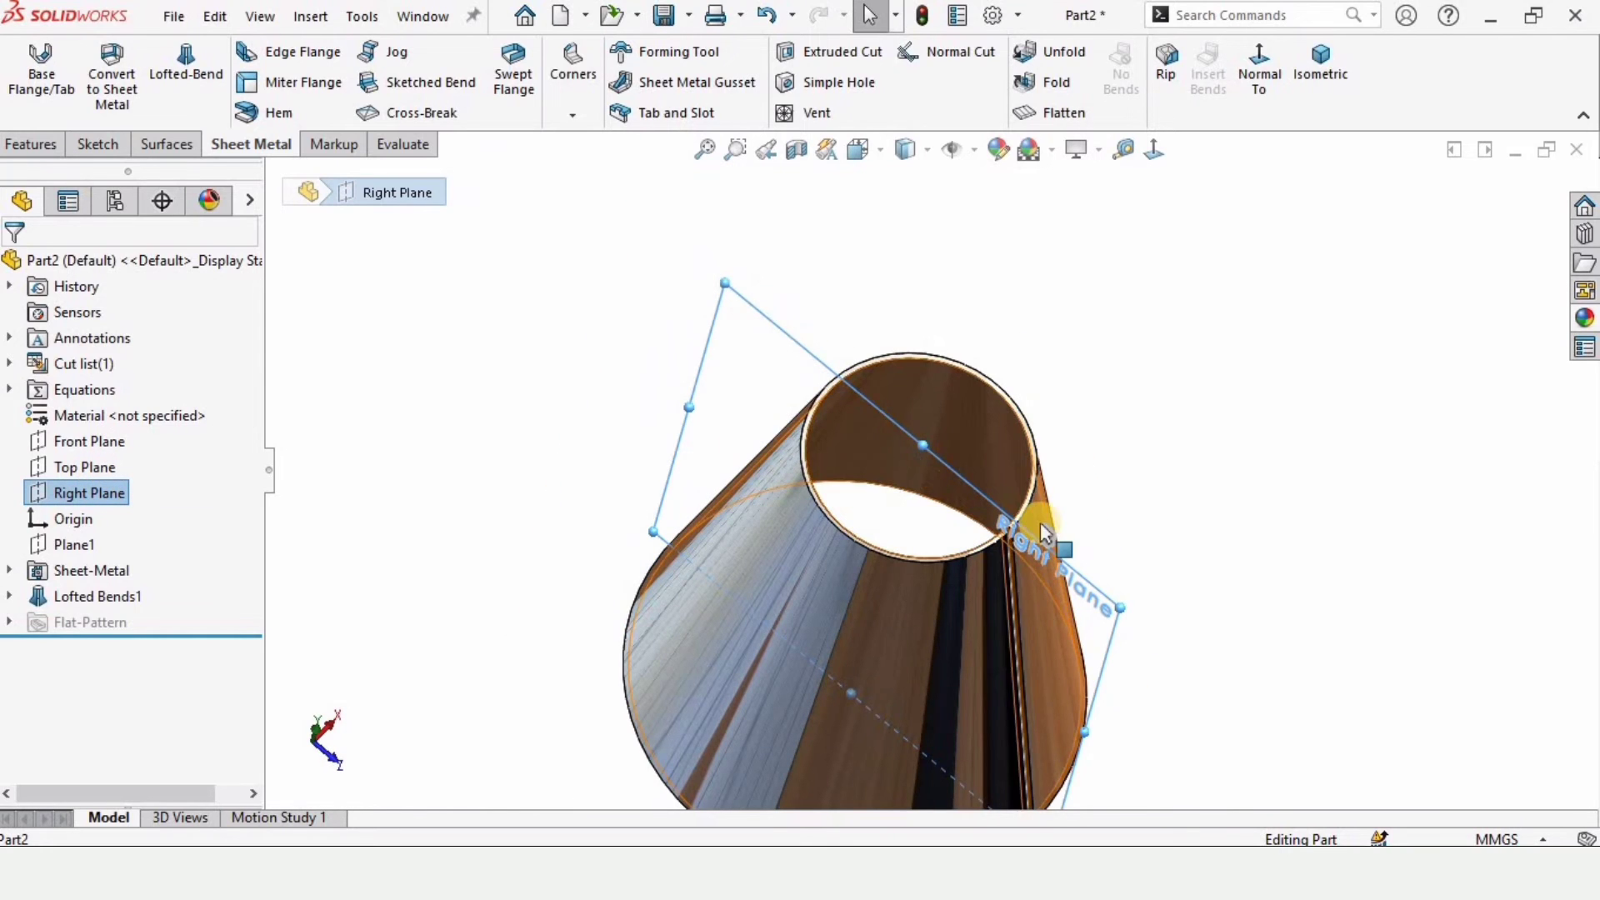
{"action": "right_click", "coordinate": [112, 498]}
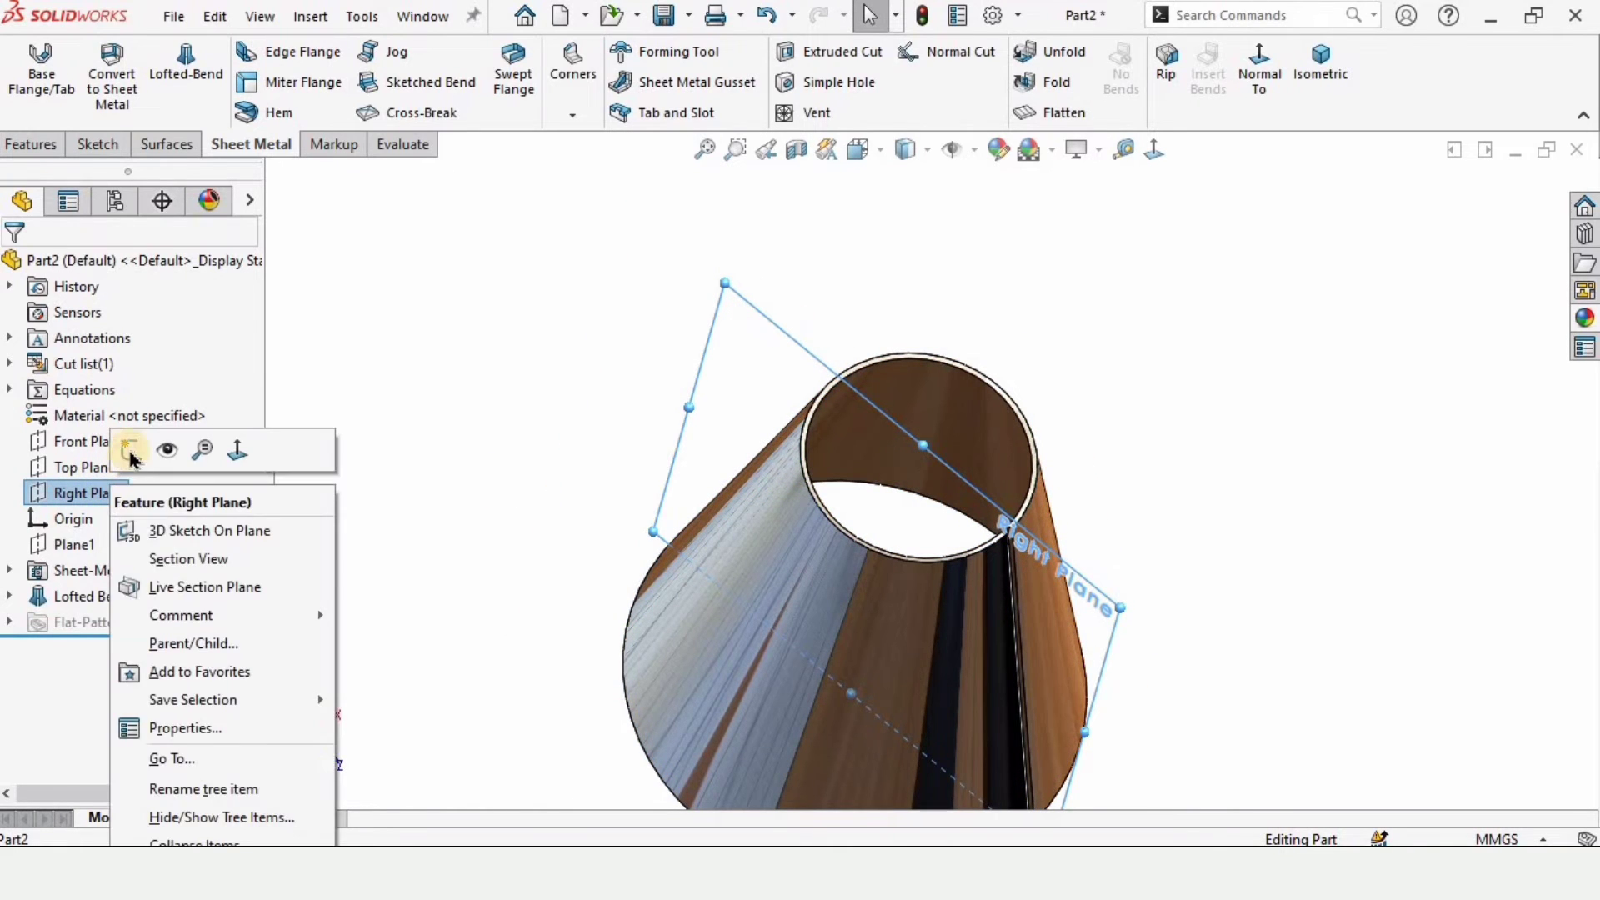
- Sketch on Right Plane a vertical centerline from the origin and an angled centerline
{"action": "left_click", "coordinate": [132, 450]}
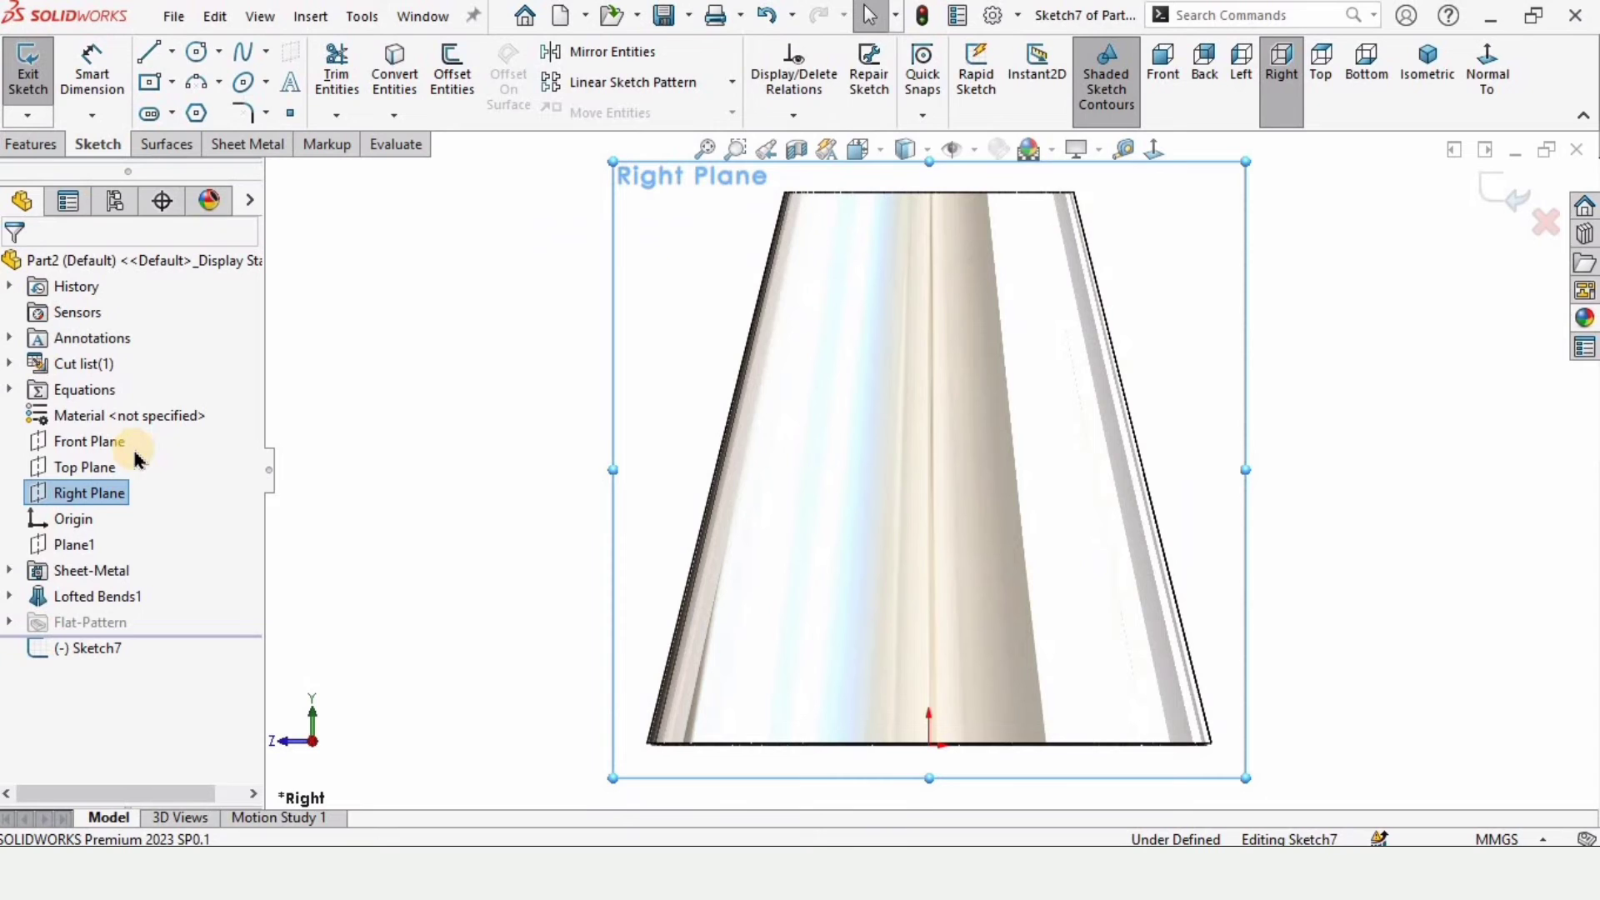
{"action": "left_click", "coordinate": [171, 51]}
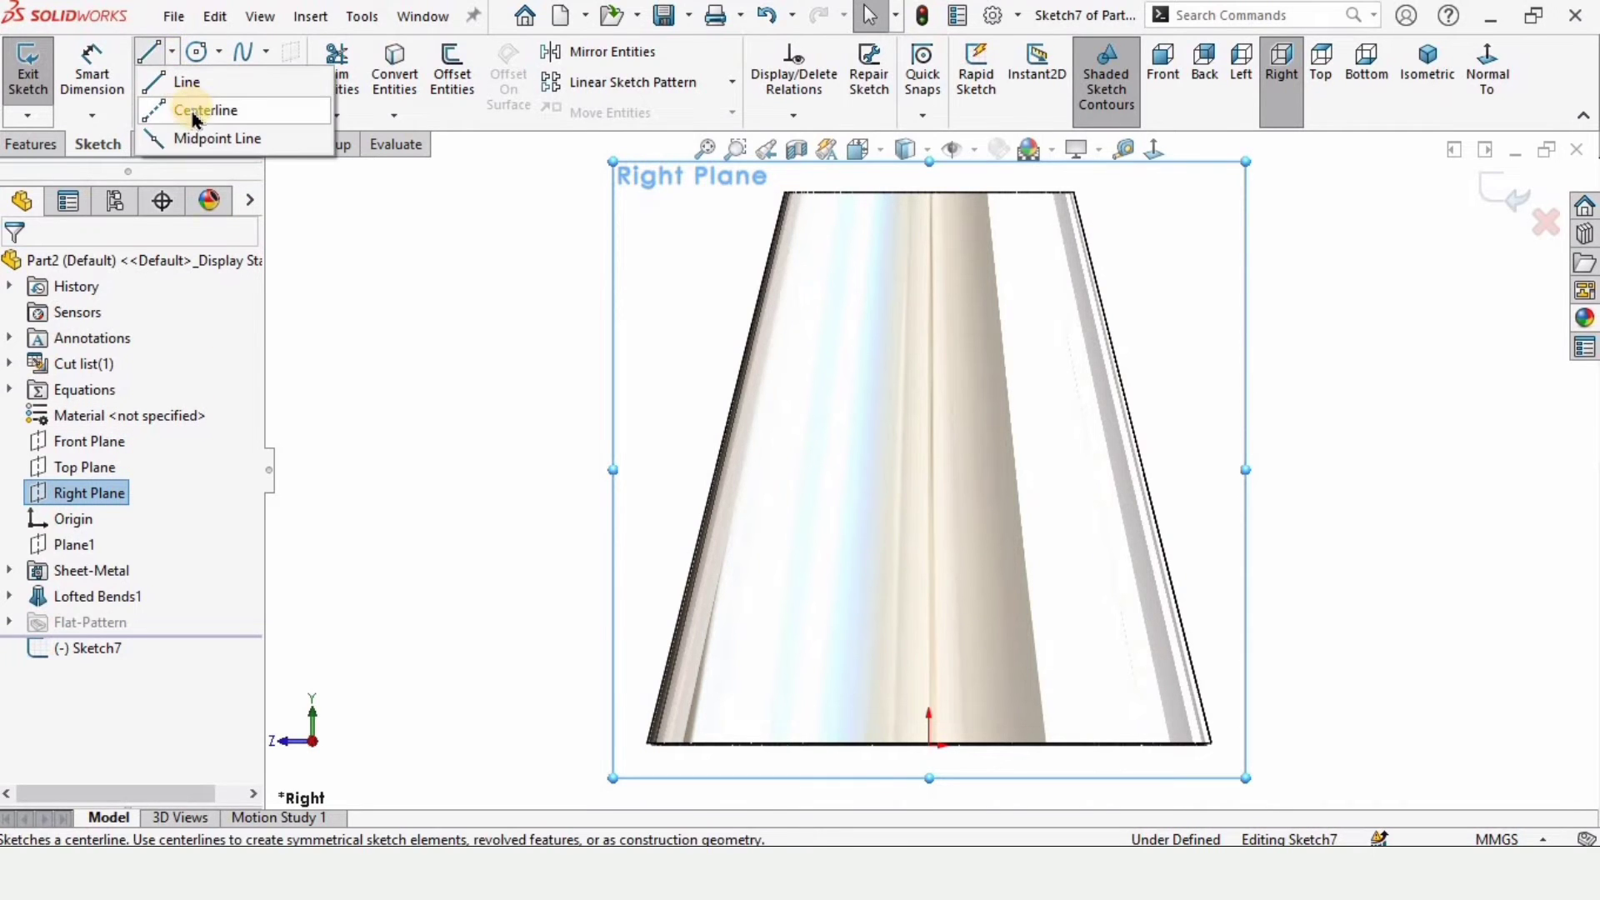
{"action": "left_click", "coordinate": [186, 110]}
{"action": "left_click", "coordinate": [930, 742]}
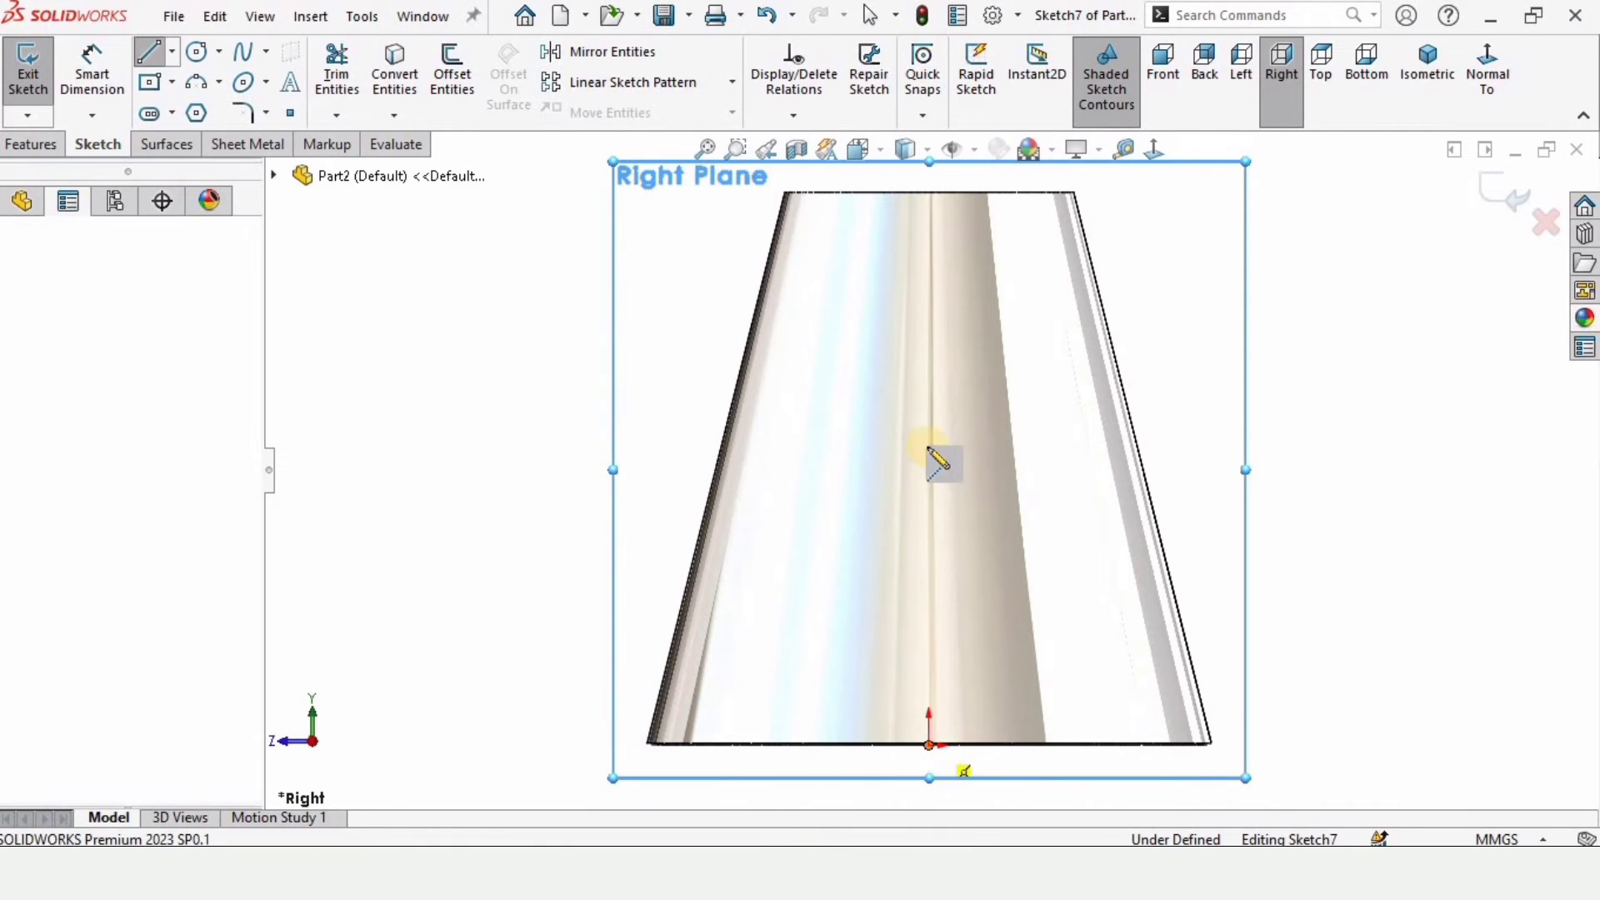
{"action": "left_click", "coordinate": [930, 324]}
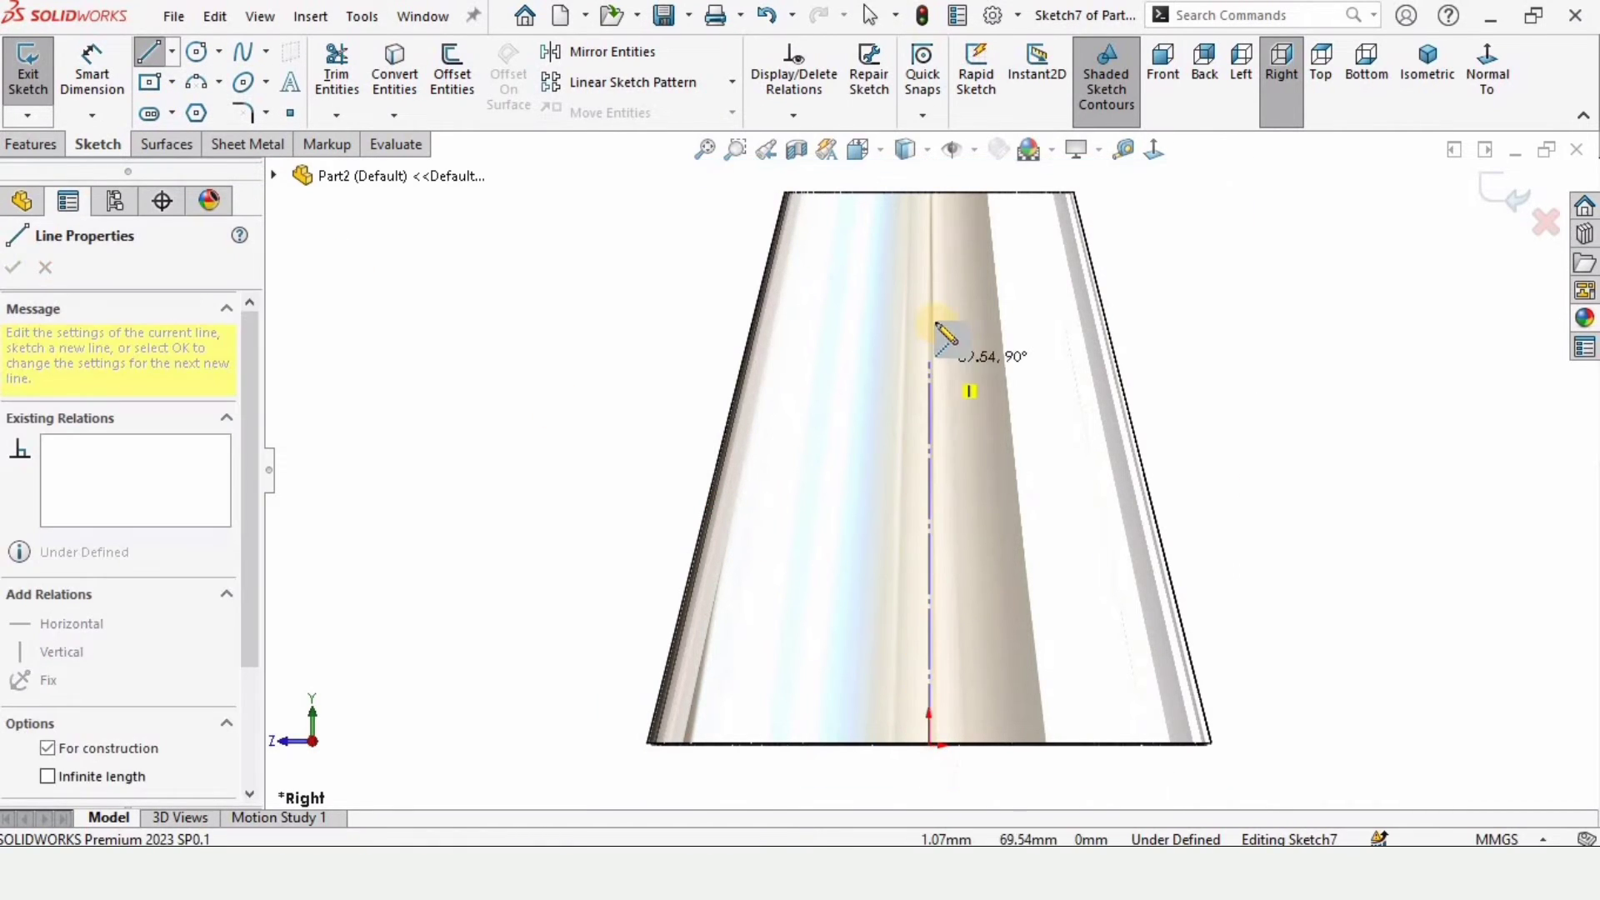
{"action": "left_click", "coordinate": [931, 396]}
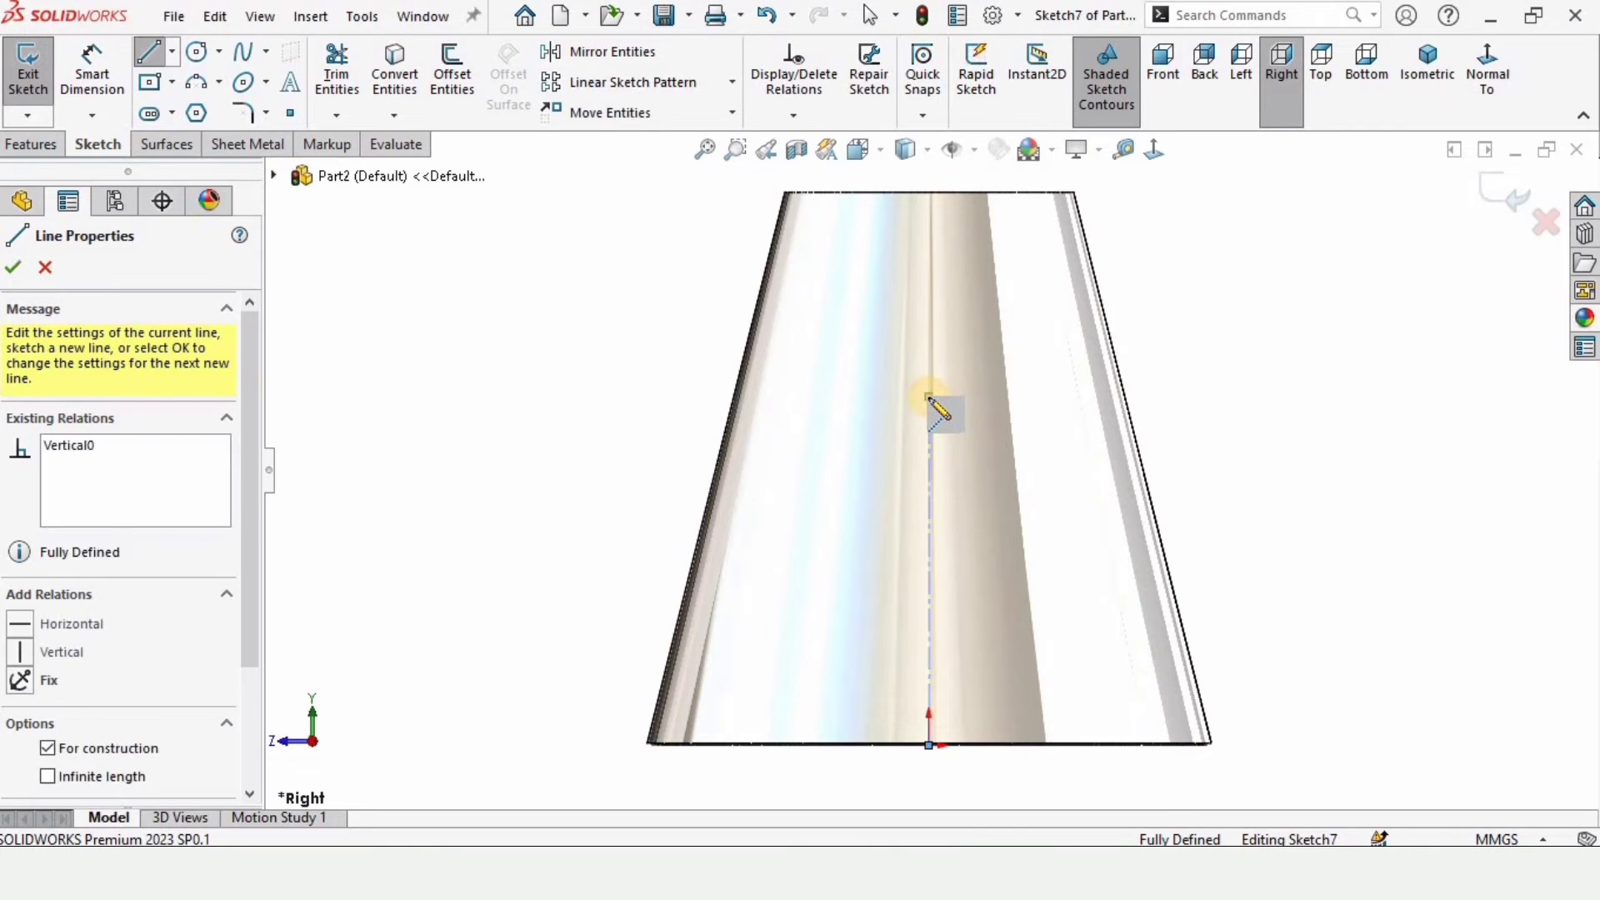
{"action": "left_click", "coordinate": [1264, 233]}
- Dimension the vertical centerline to 35 mm and the angled line at 120°, then exit
{"action": "left_click", "coordinate": [91, 73]}
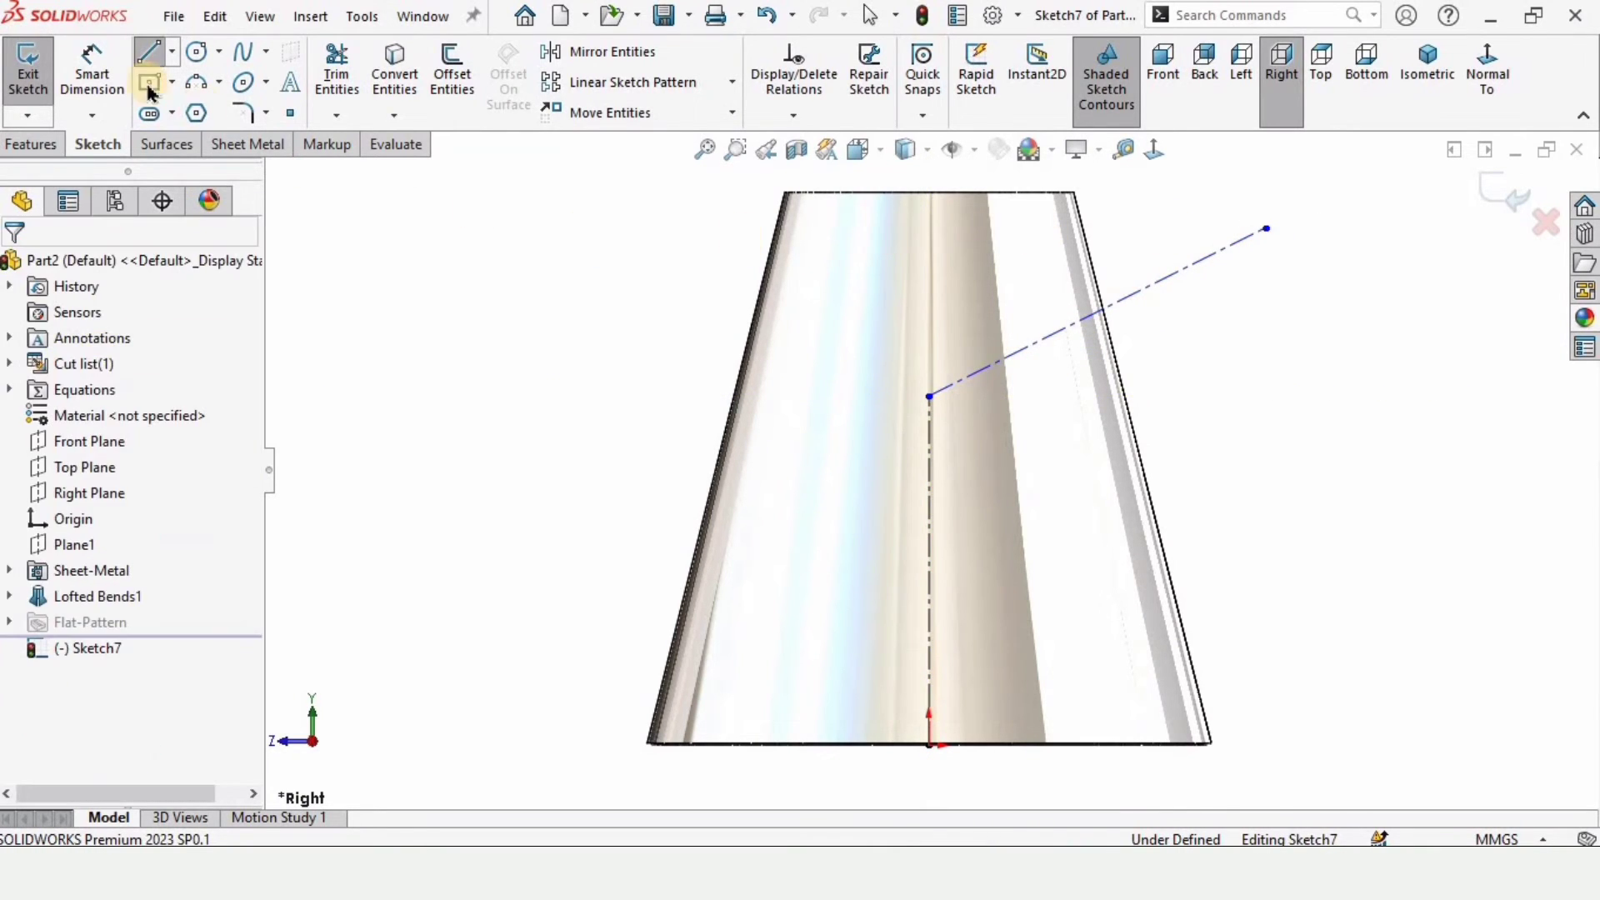
{"action": "left_click", "coordinate": [930, 454]}
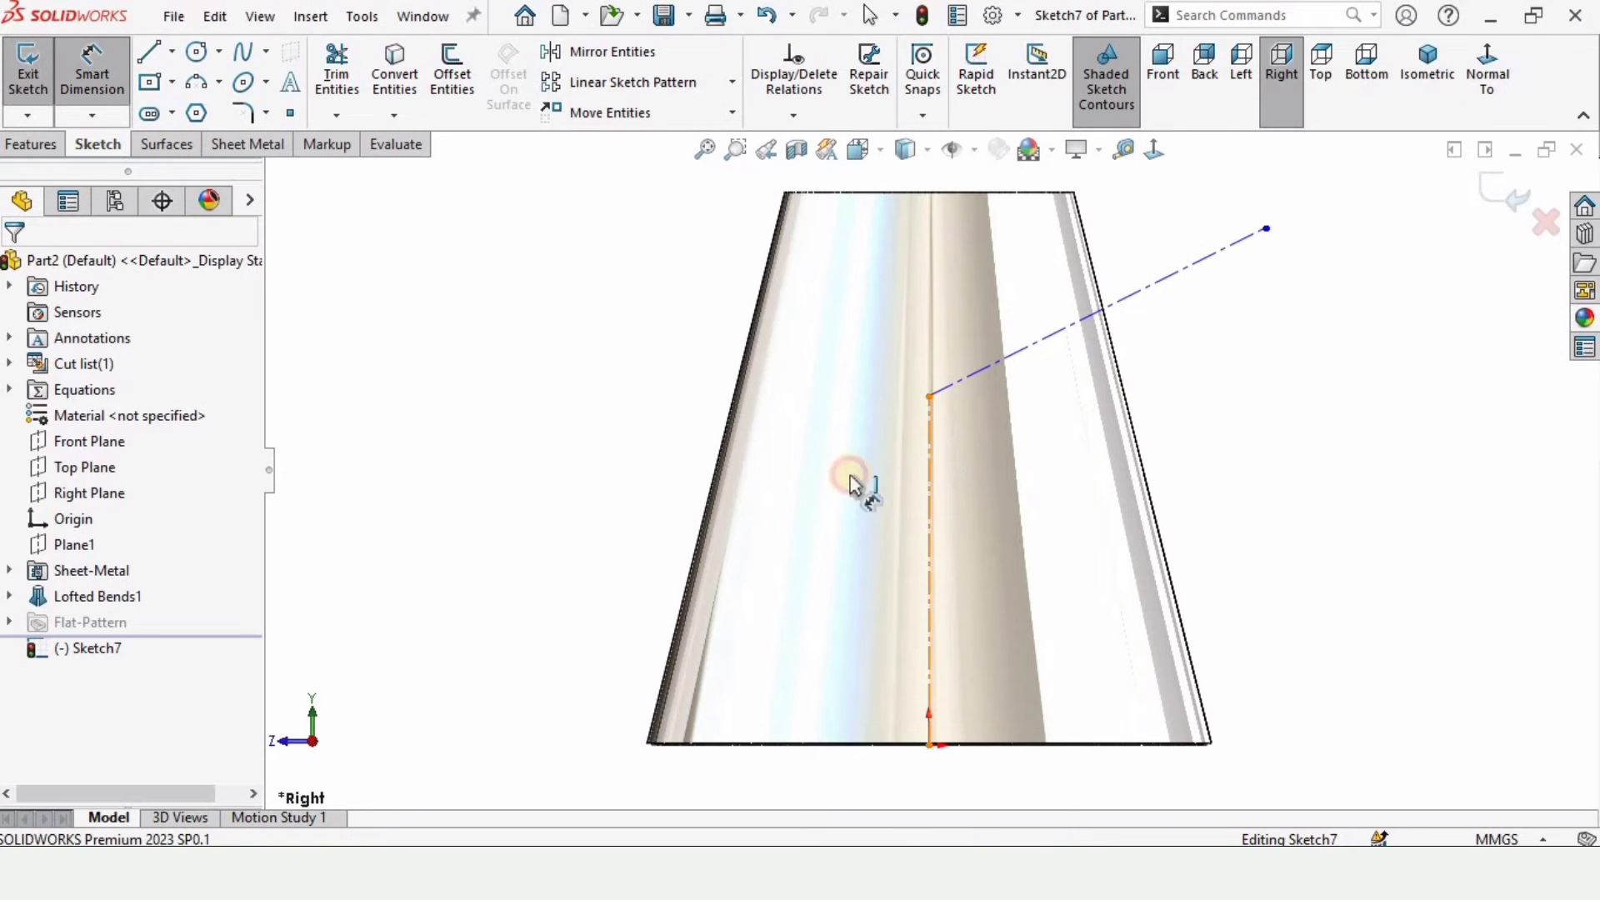
{"action": "left_click", "coordinate": [846, 497]}
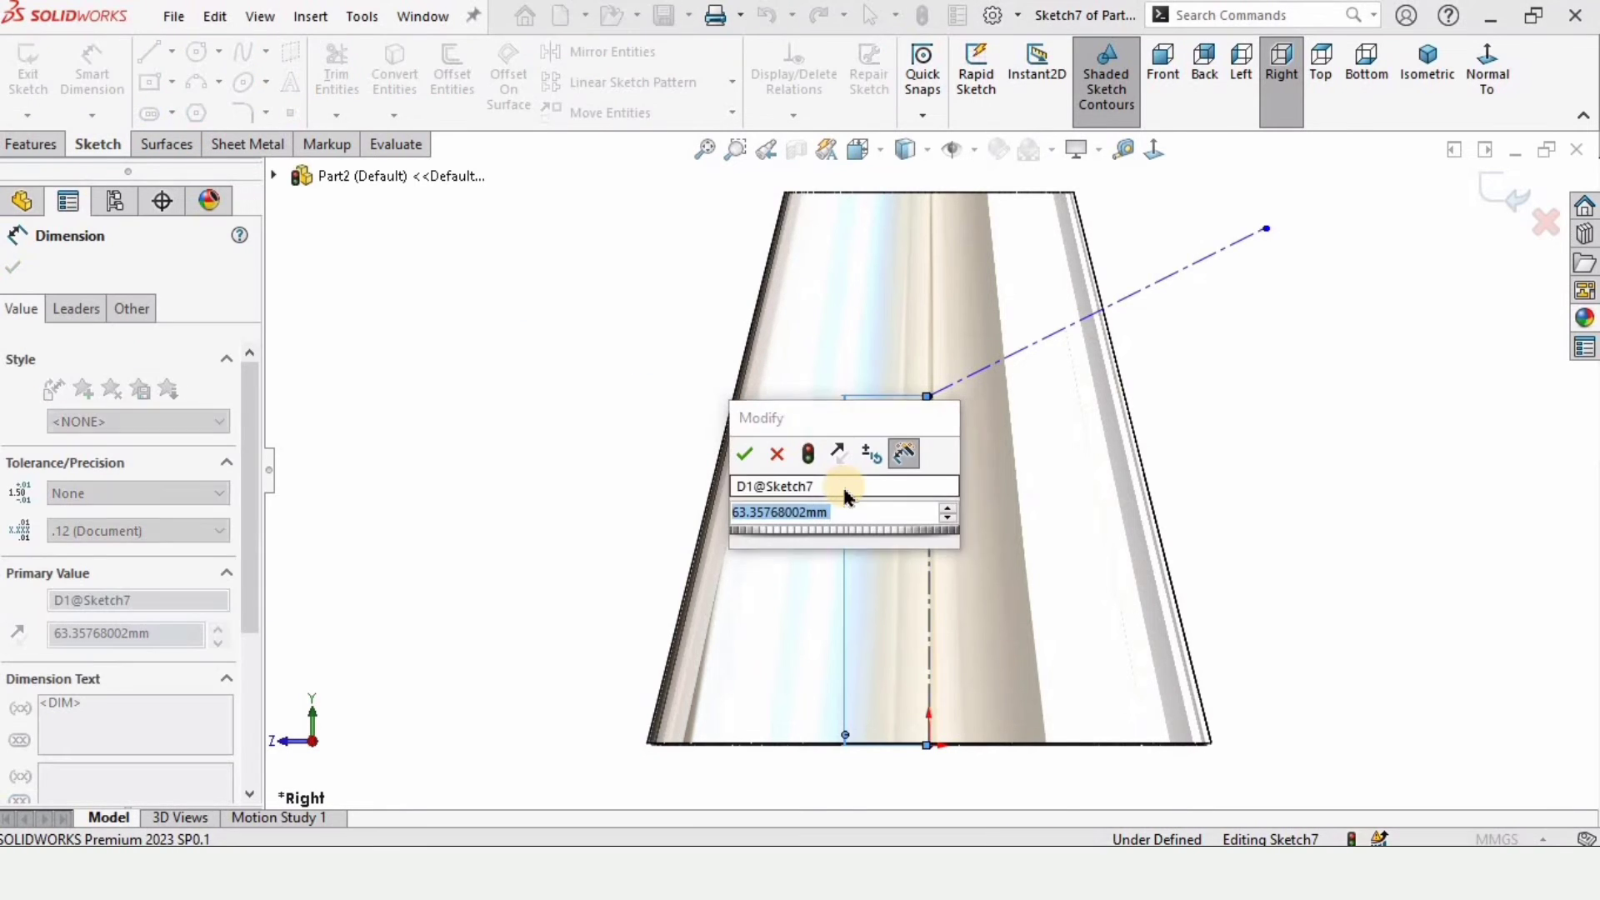
{"action": "key", "text": "Return"}
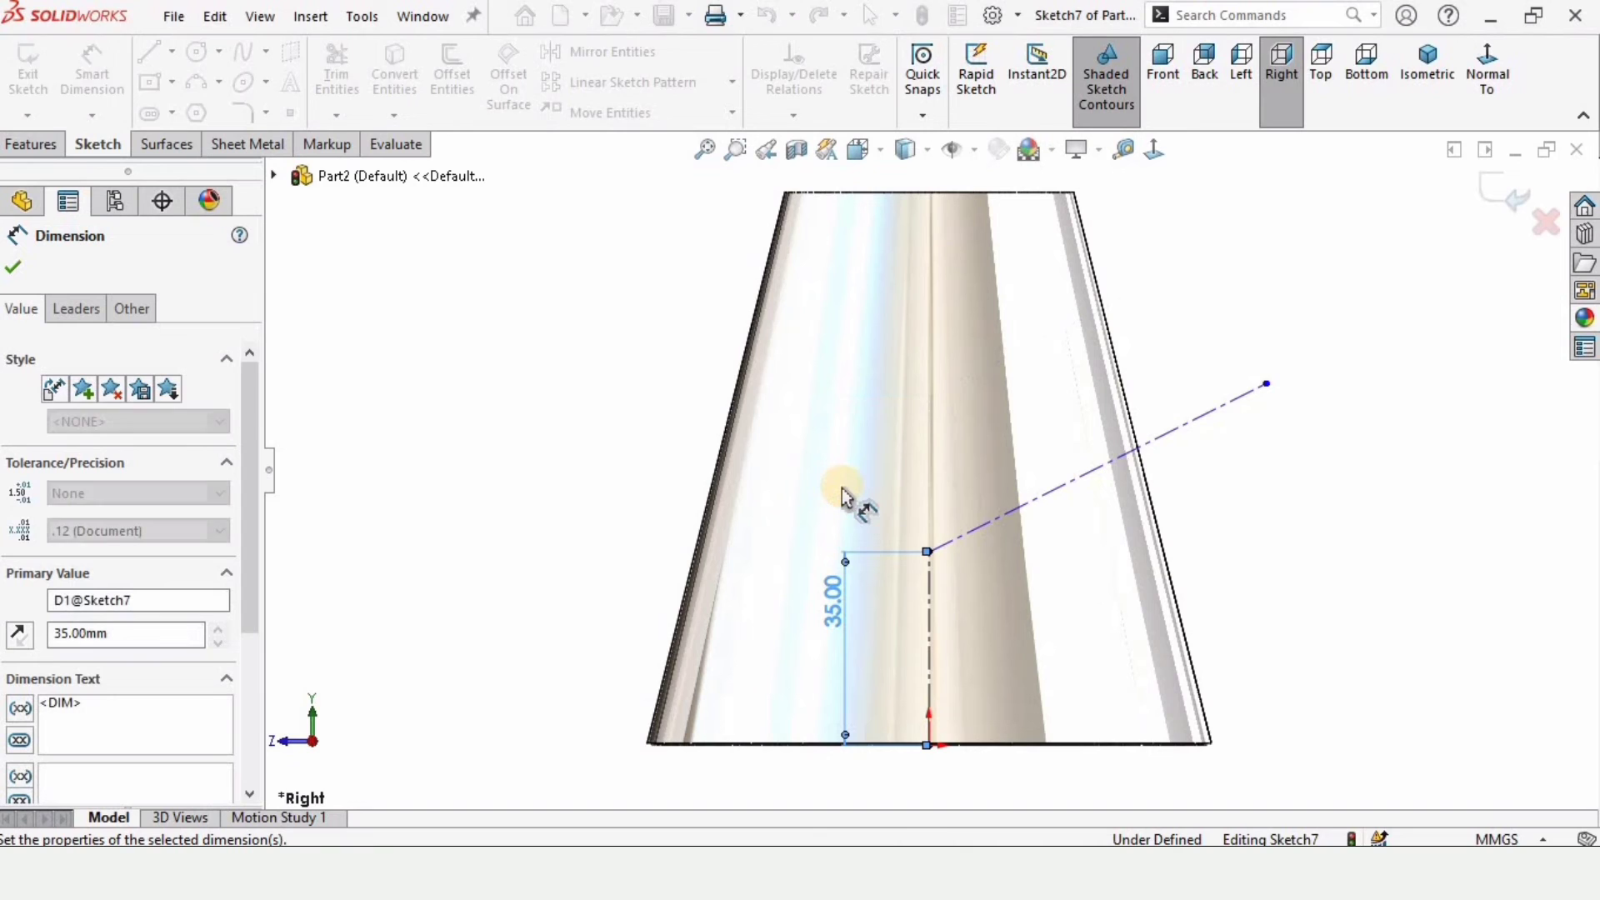
{"action": "left_click", "coordinate": [945, 544]}
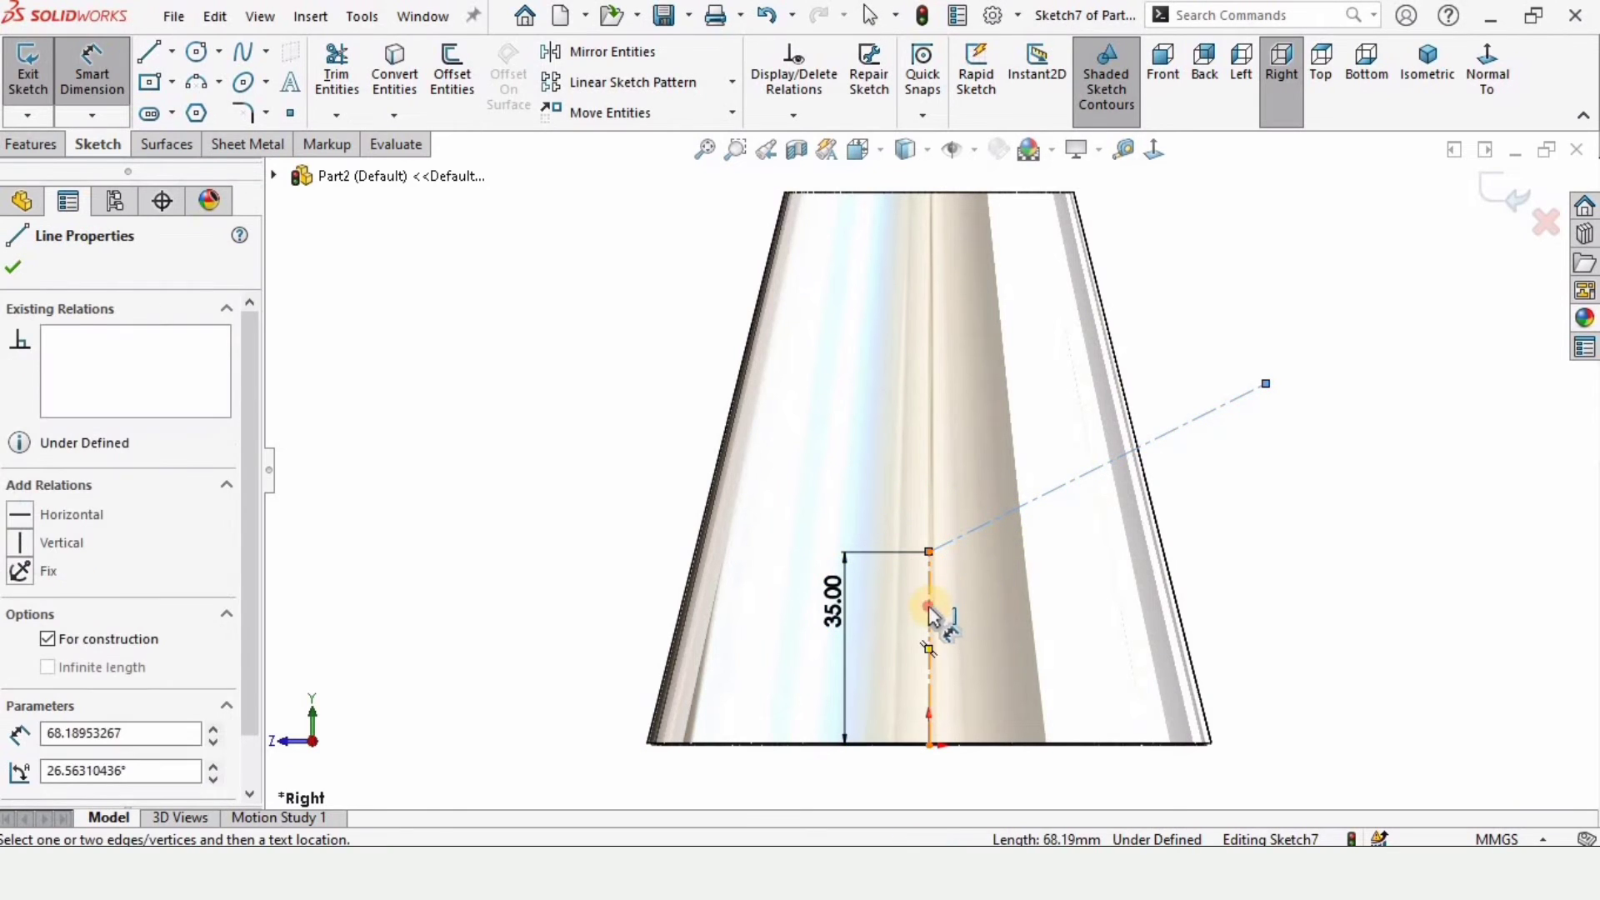
{"action": "left_click", "coordinate": [930, 604]}
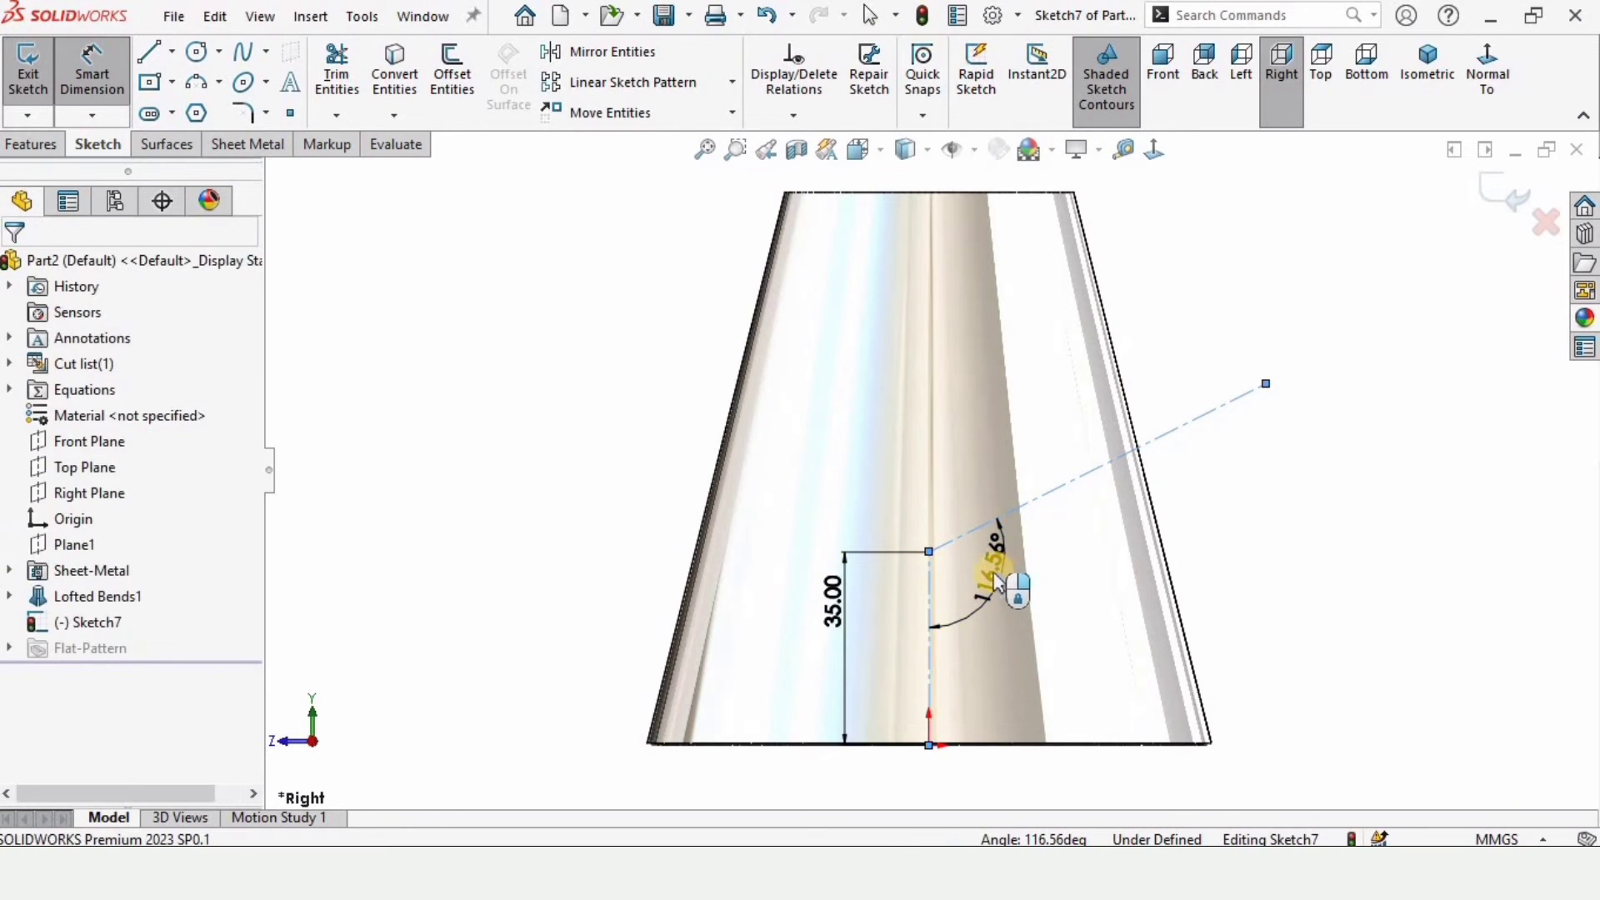
{"action": "left_click", "coordinate": [992, 581]}
{"action": "type", "text": "120"}
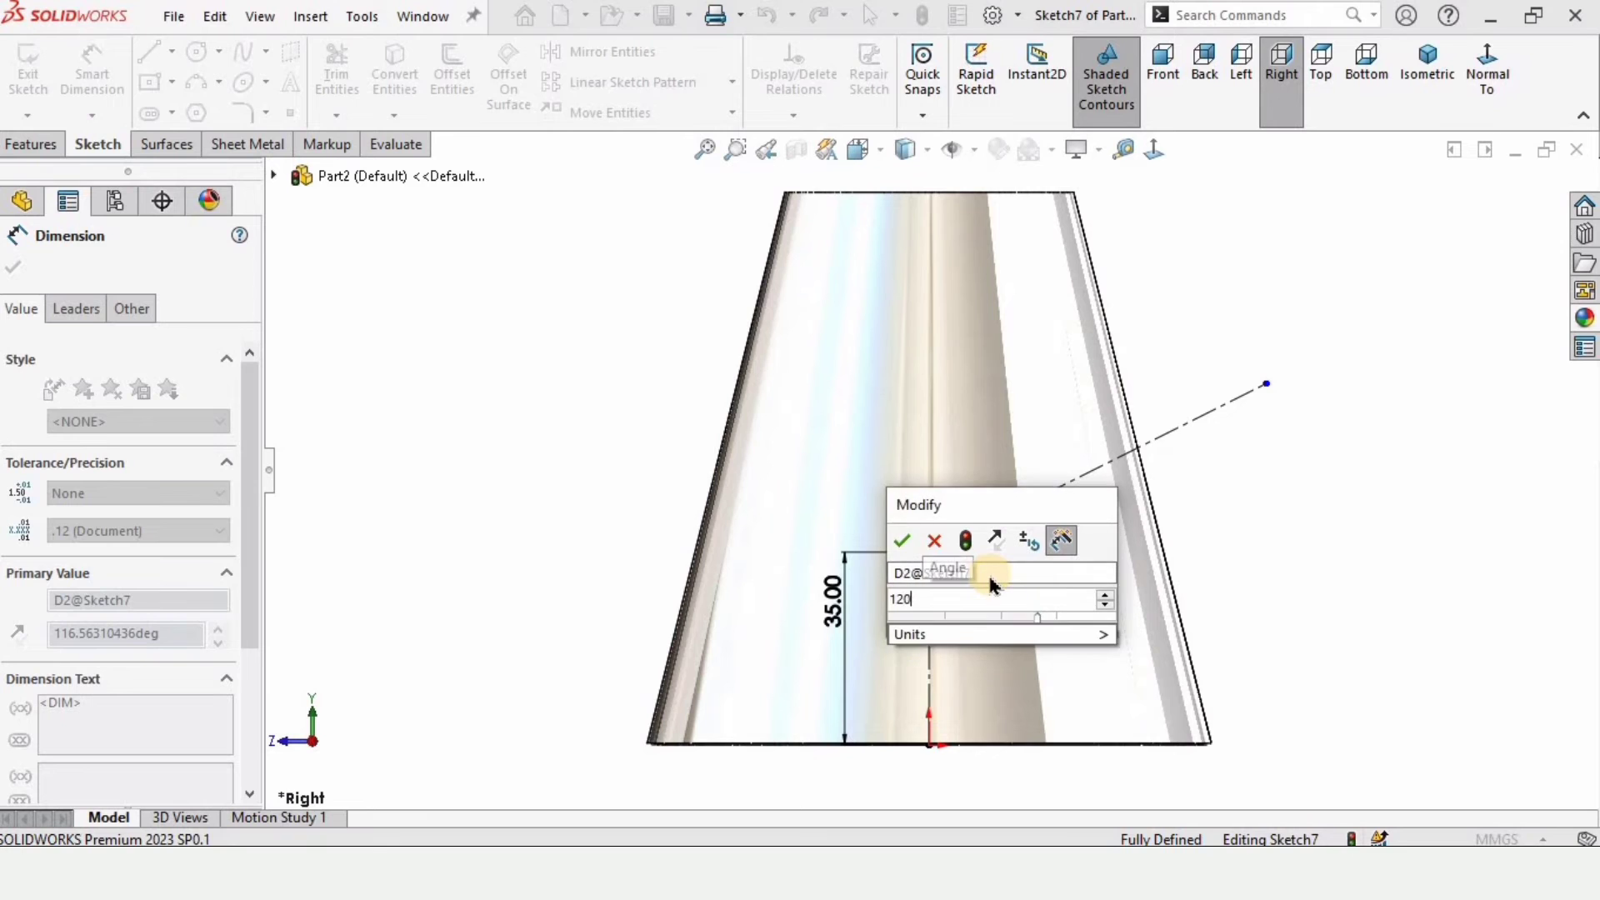
{"action": "key", "text": "Return"}
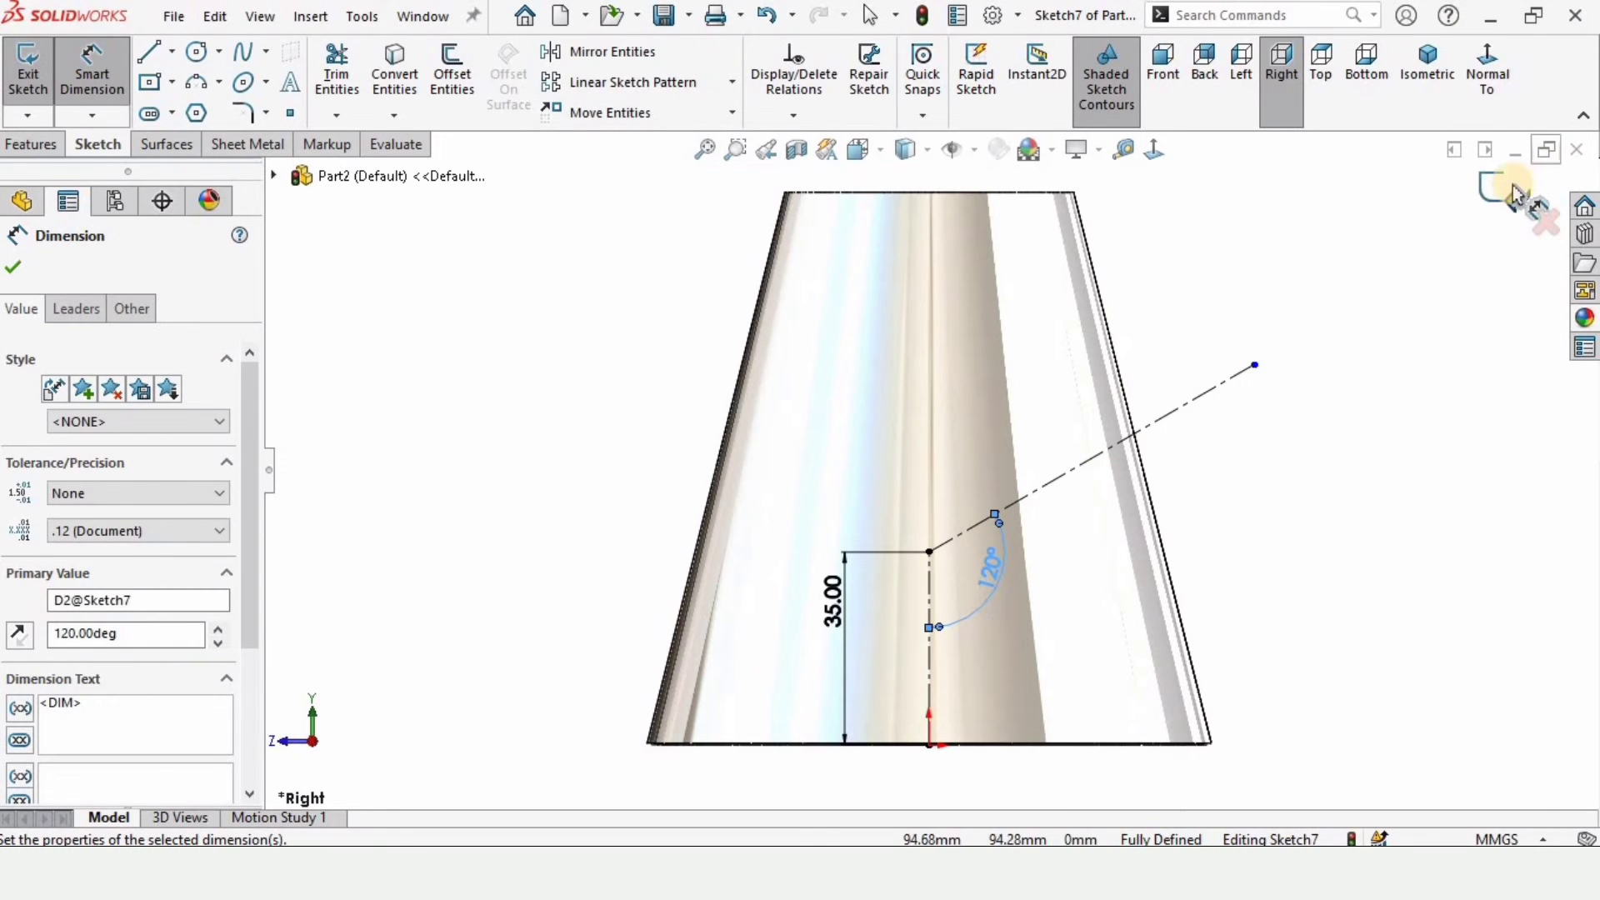
{"action": "left_click", "coordinate": [1496, 190]}
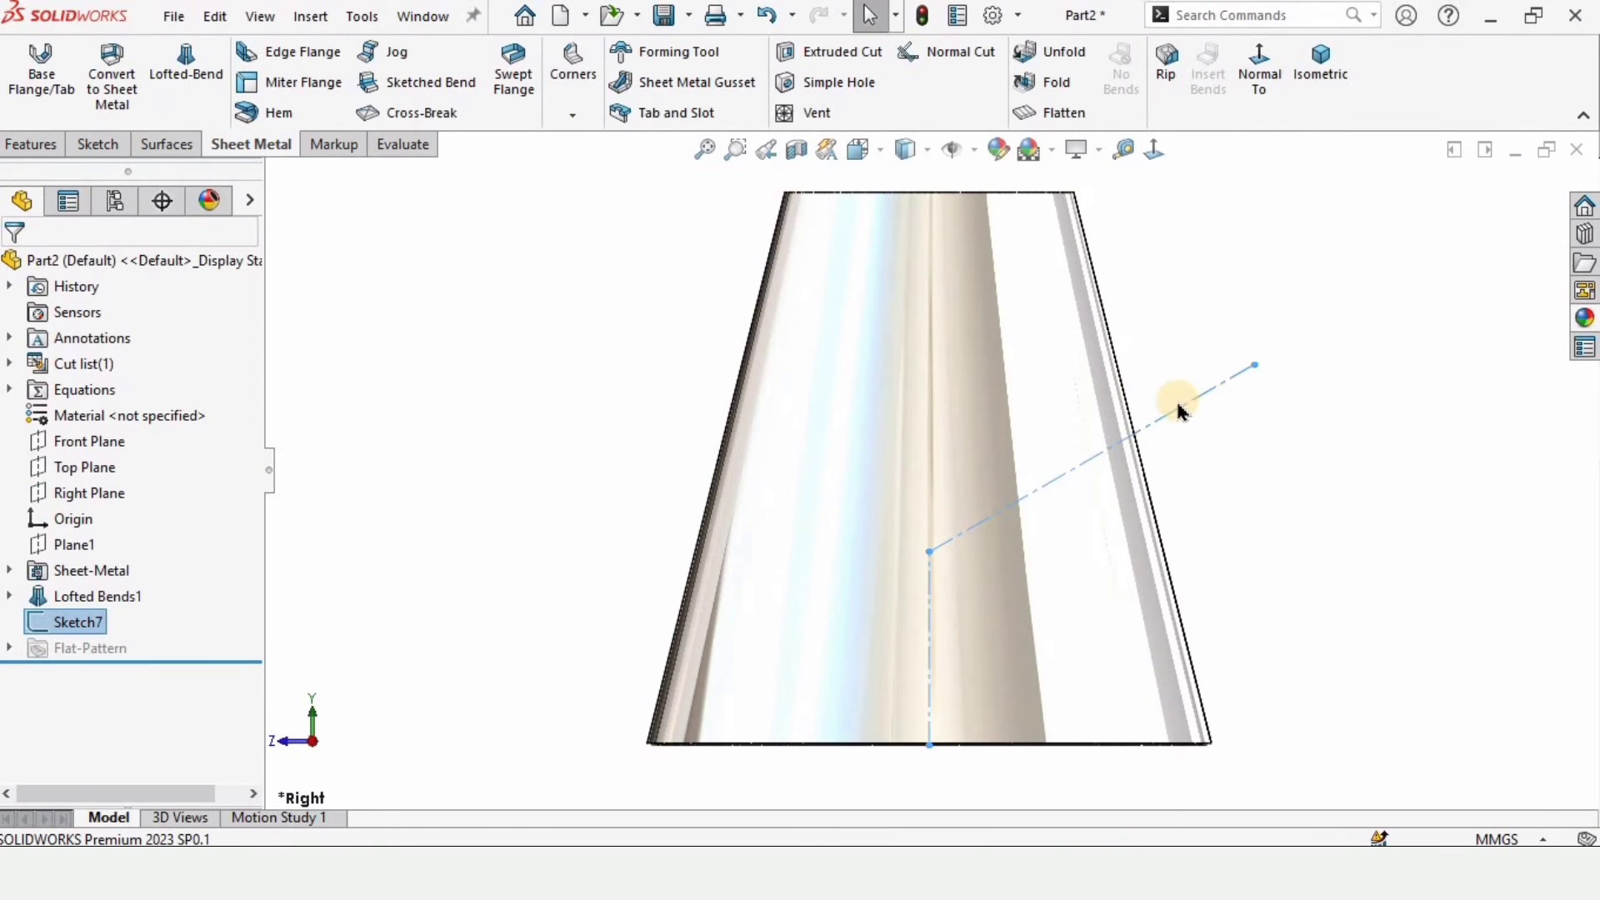
{"action": "left_click", "coordinate": [485, 323]}
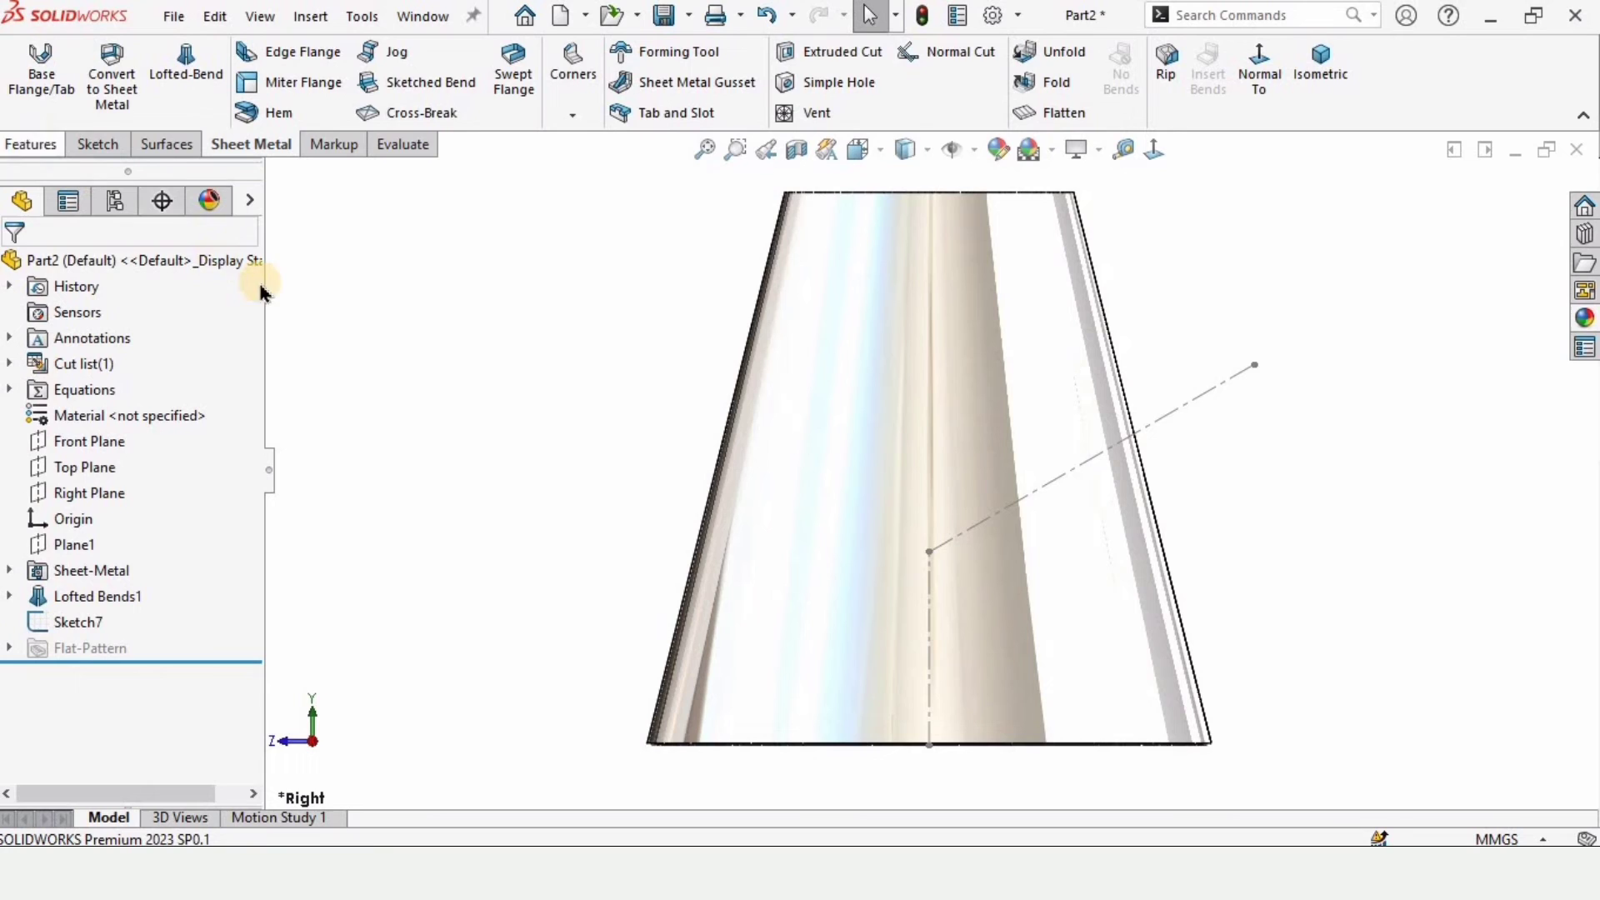
- Create Plane2 perpendicular to the angled line through its outer endpoint
{"action": "left_click", "coordinate": [29, 146]}
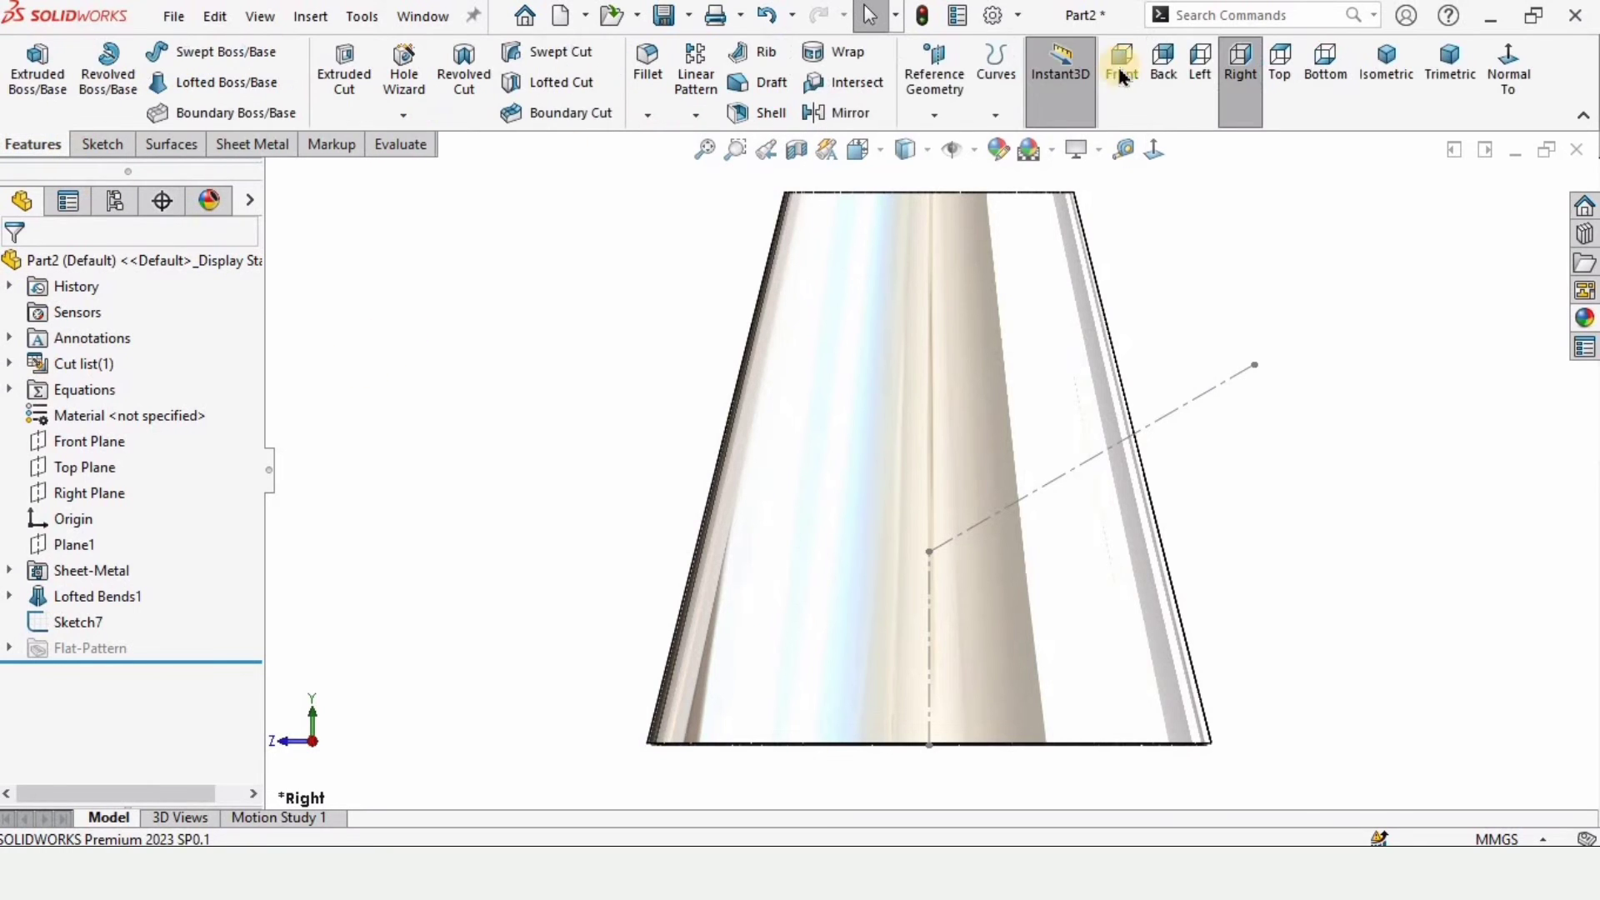
{"action": "left_click", "coordinate": [941, 116]}
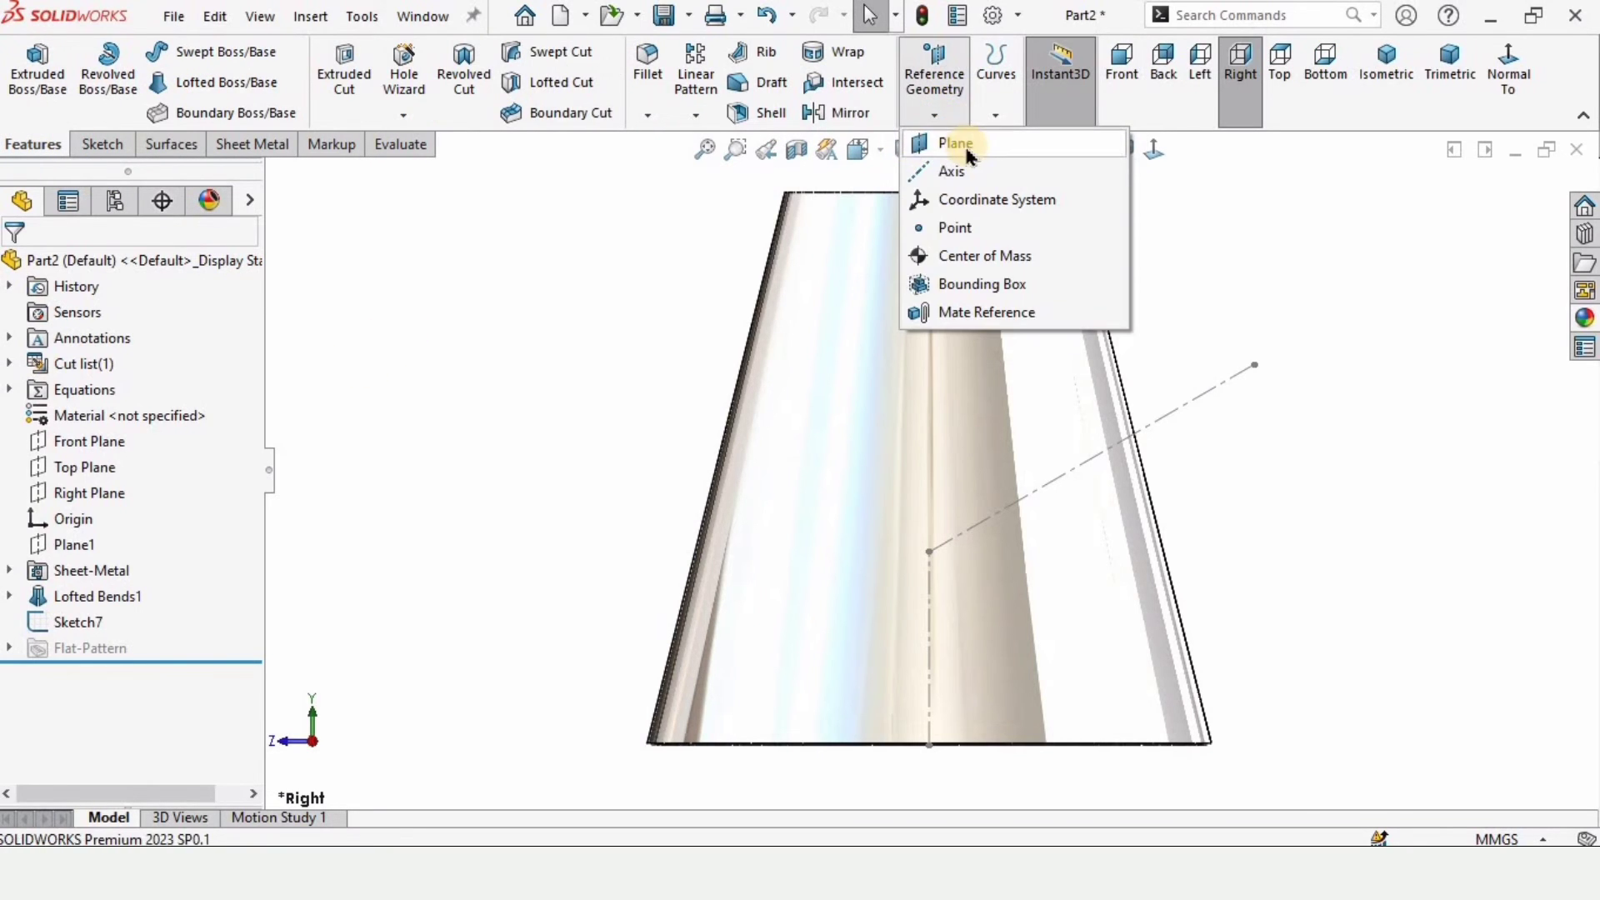
{"action": "left_click", "coordinate": [954, 144]}
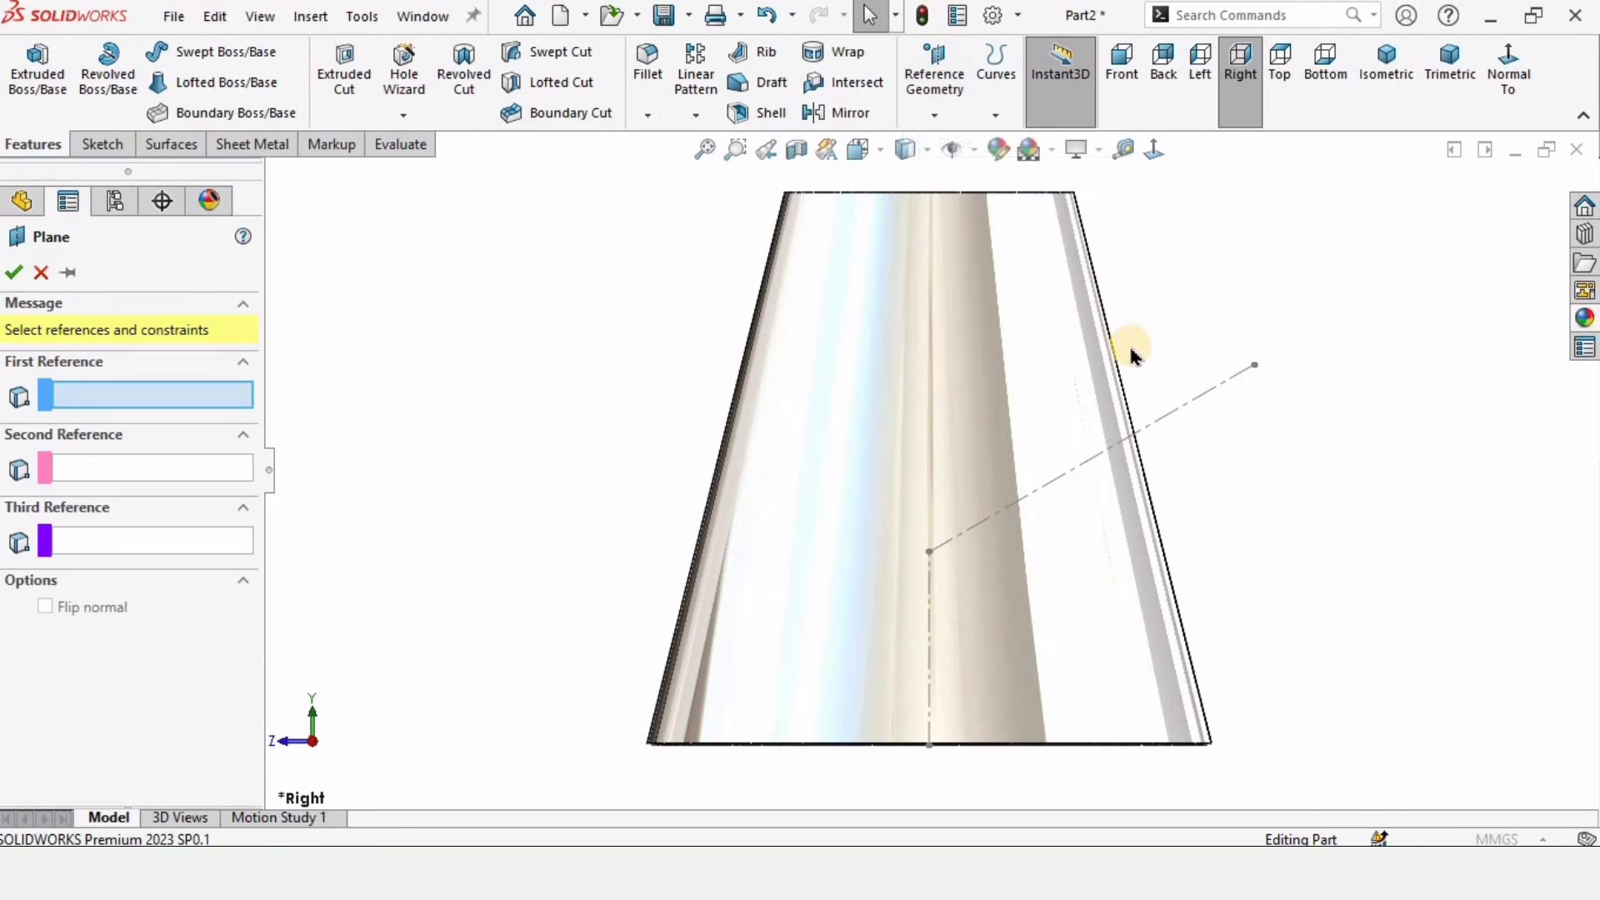
{"action": "left_click", "coordinate": [1209, 391]}
{"action": "left_click", "coordinate": [1257, 367]}
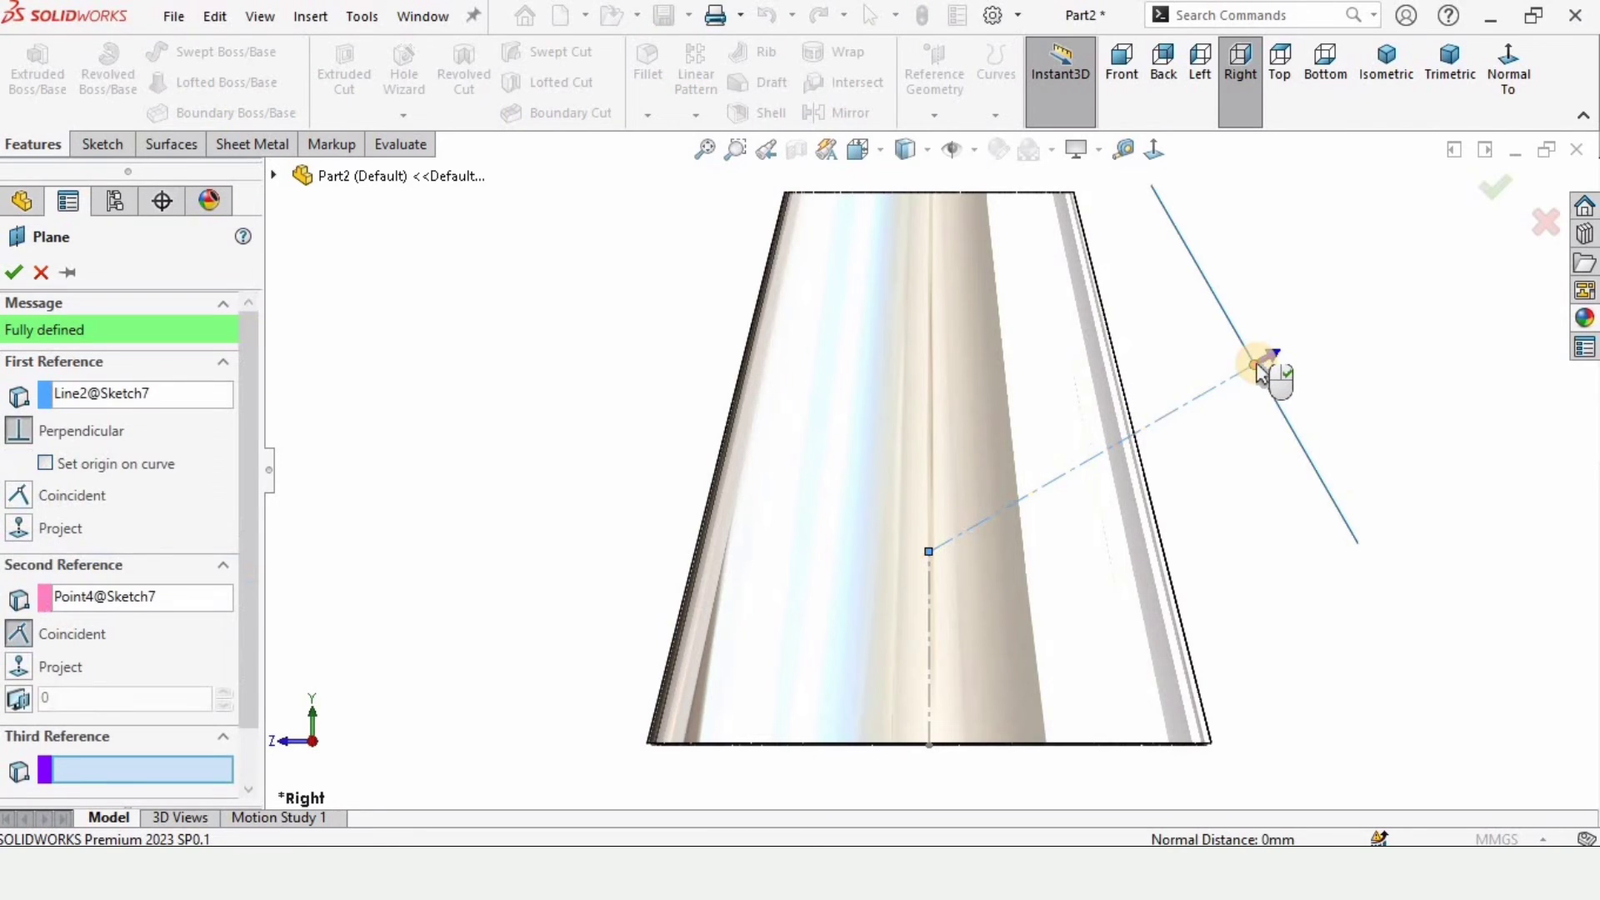
{"action": "left_click", "coordinate": [14, 278]}
{"action": "scroll", "coordinate": [1274, 386], "scroll_direction": "up", "scroll_amount": 3}
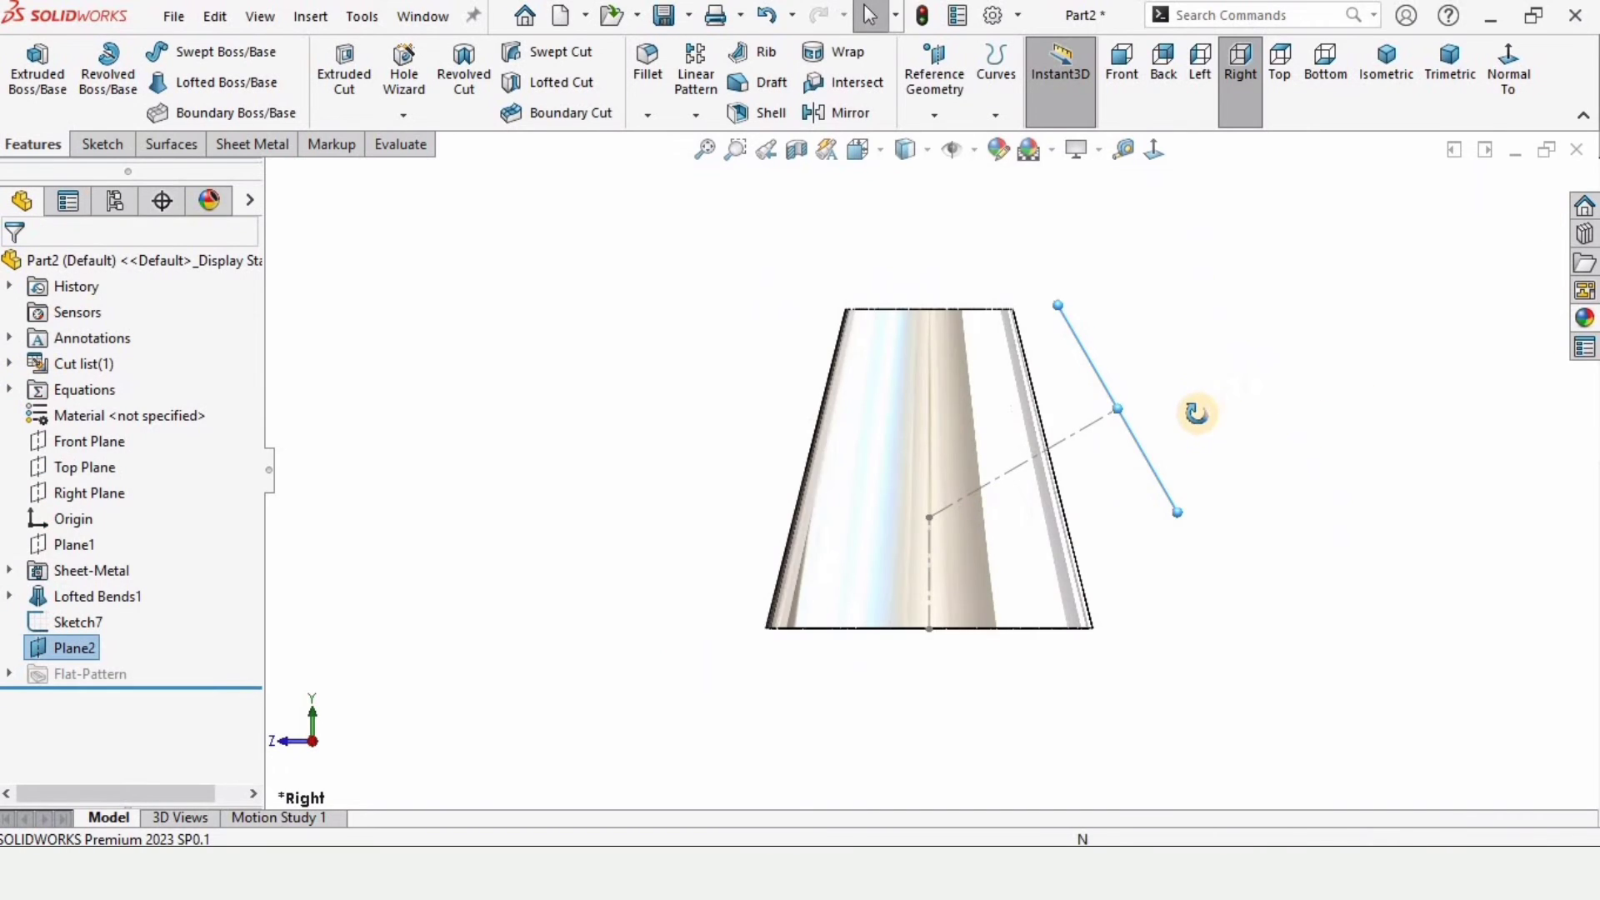
{"action": "middle_click_drag", "start_coordinate": [1196, 411], "coordinate": [1131, 417]}
{"action": "scroll", "coordinate": [1131, 417], "scroll_direction": "down", "scroll_amount": 4}
{"action": "left_click", "coordinate": [946, 333]}
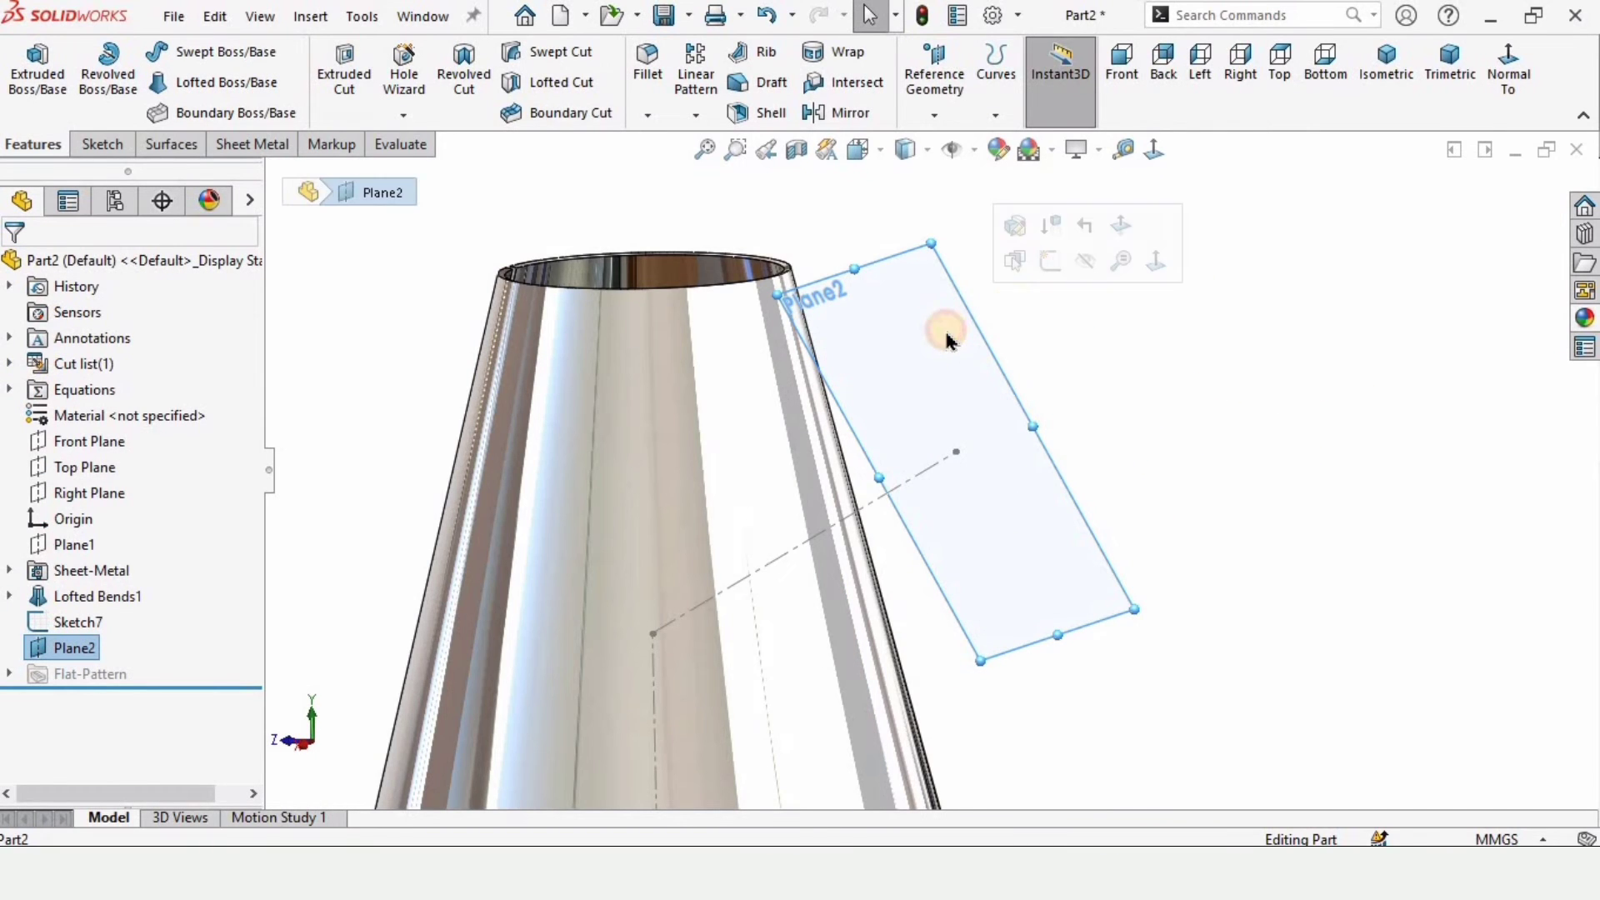
- On Plane2, sketch a circle centred on the origin and dimension its diameter to 21 mm
{"action": "left_click", "coordinate": [1040, 263]}
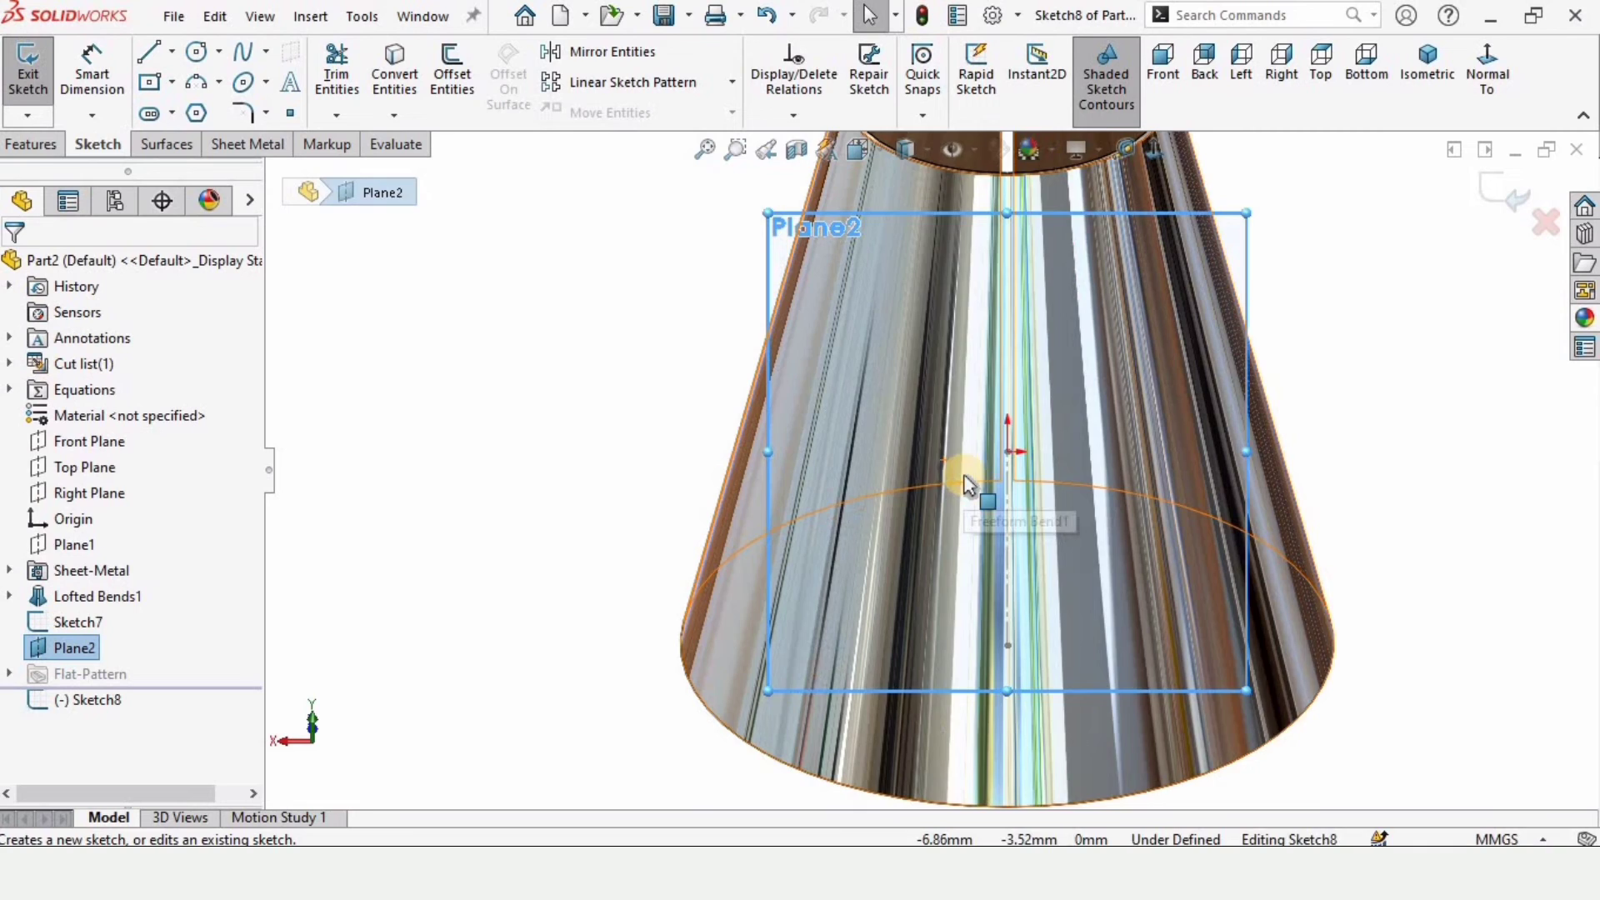
{"action": "left_click", "coordinate": [198, 53]}
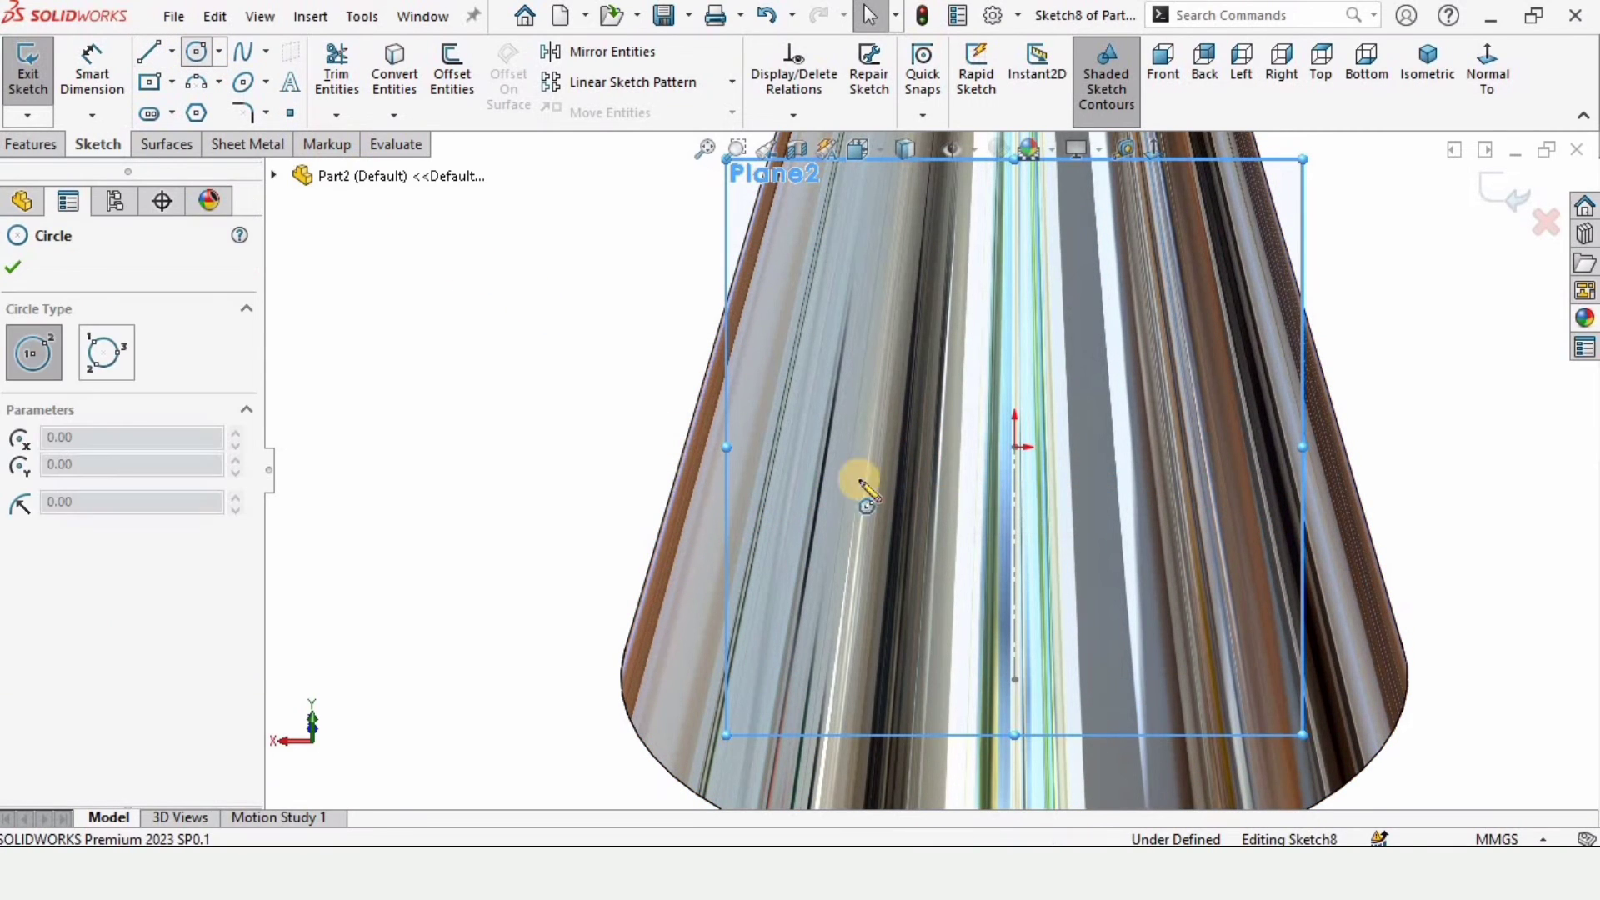
{"action": "left_click_drag", "start_coordinate": [1014, 447], "coordinate": [1083, 367]}
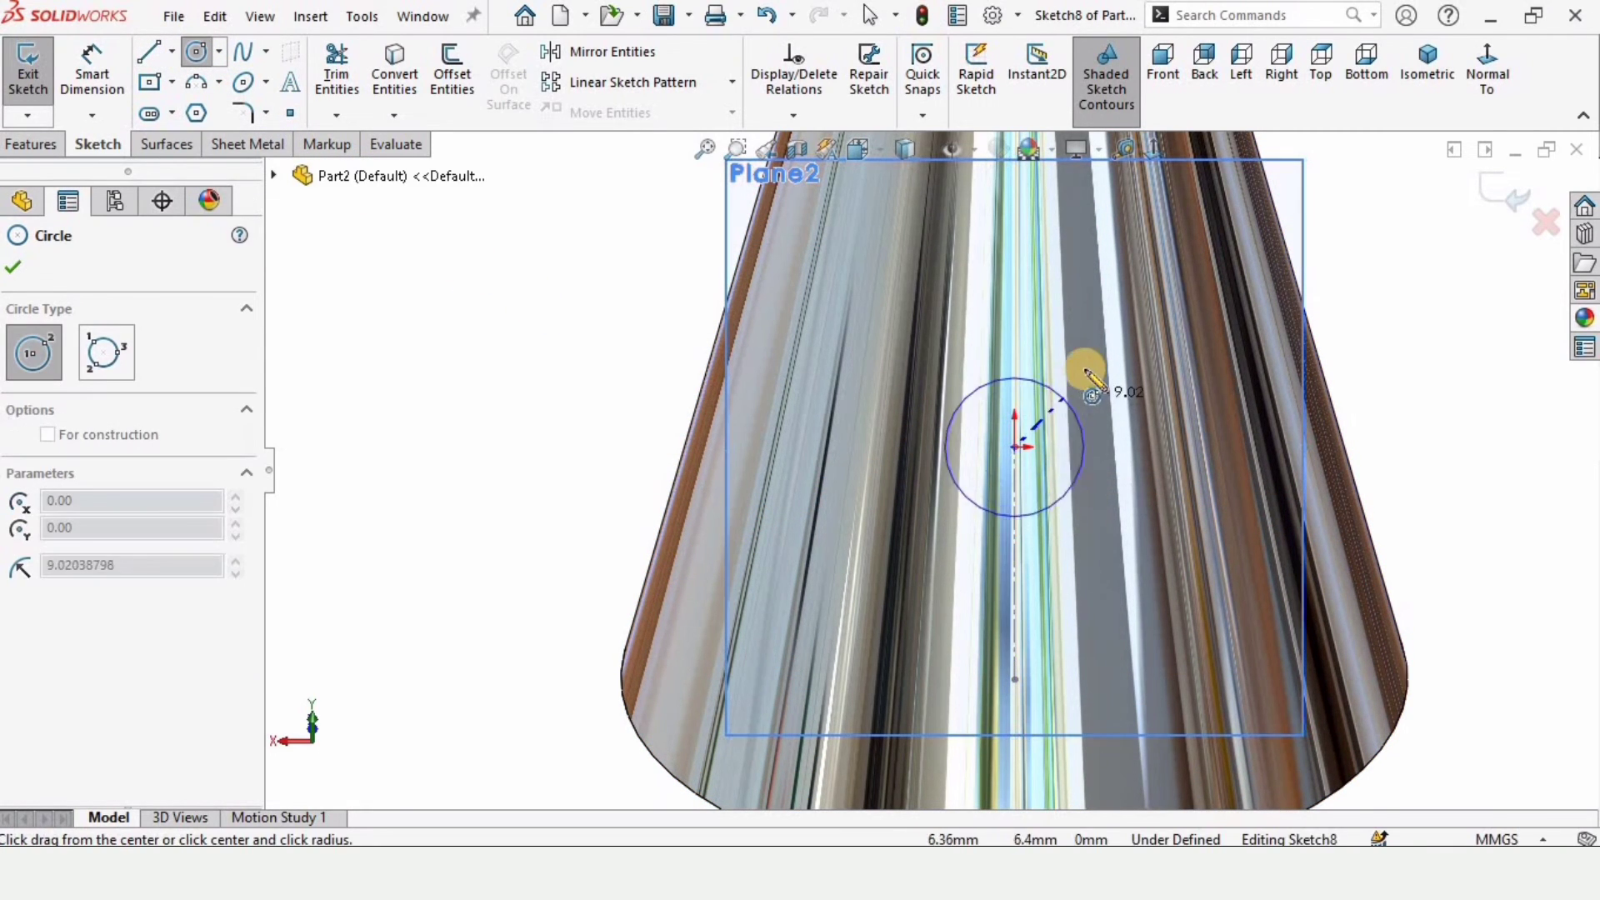
{"action": "left_click", "coordinate": [92, 74]}
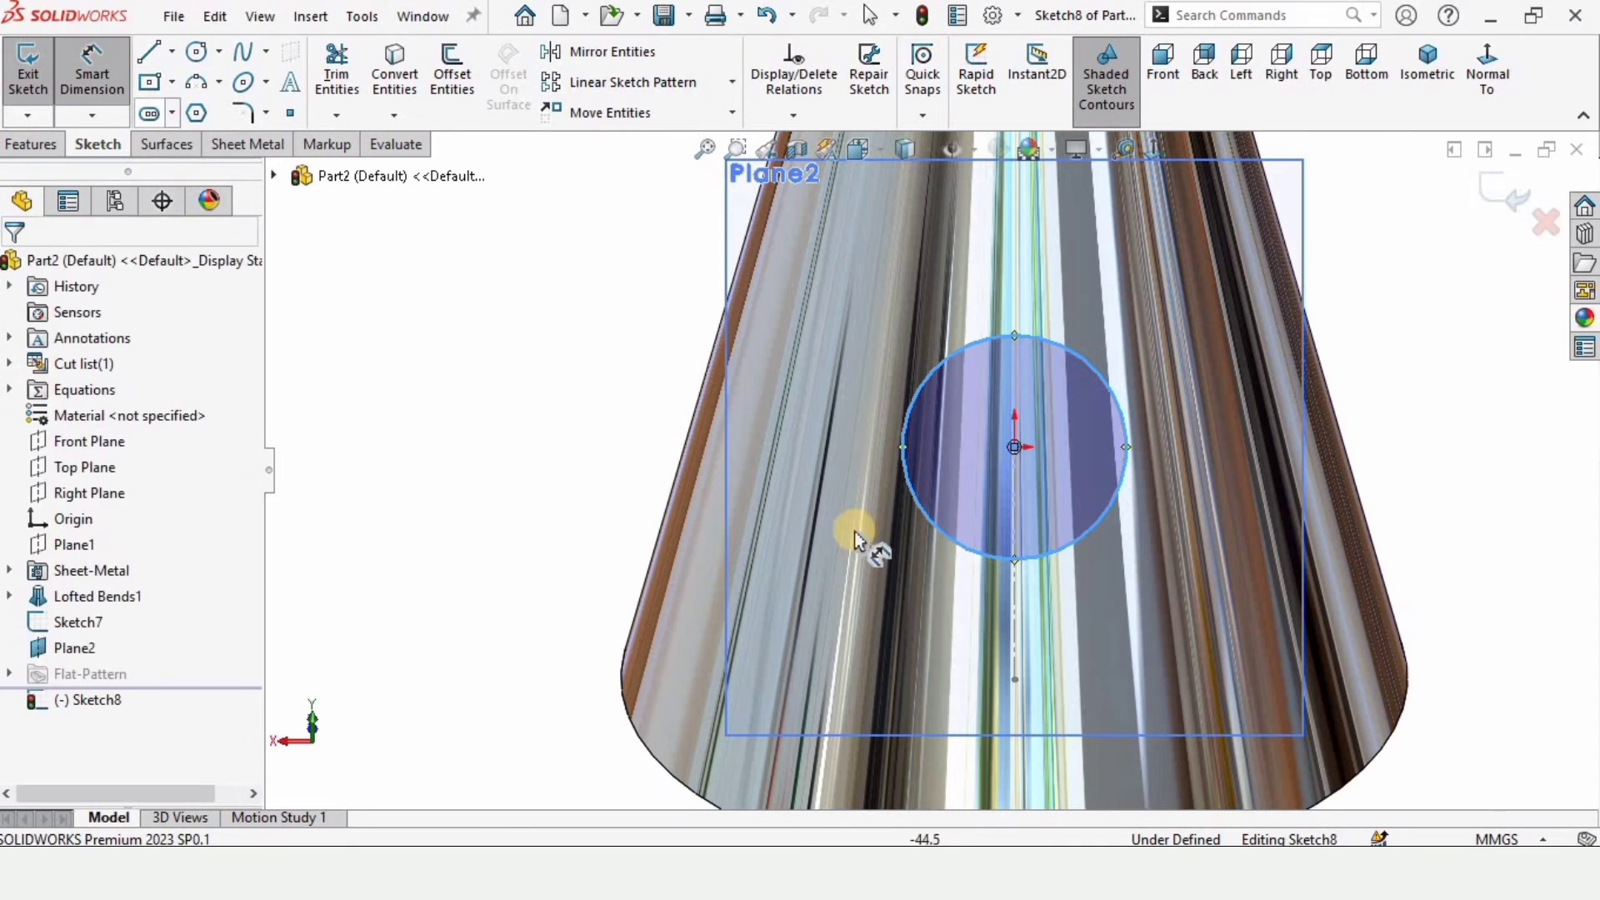
{"action": "left_click", "coordinate": [918, 492]}
{"action": "left_click", "coordinate": [572, 450]}
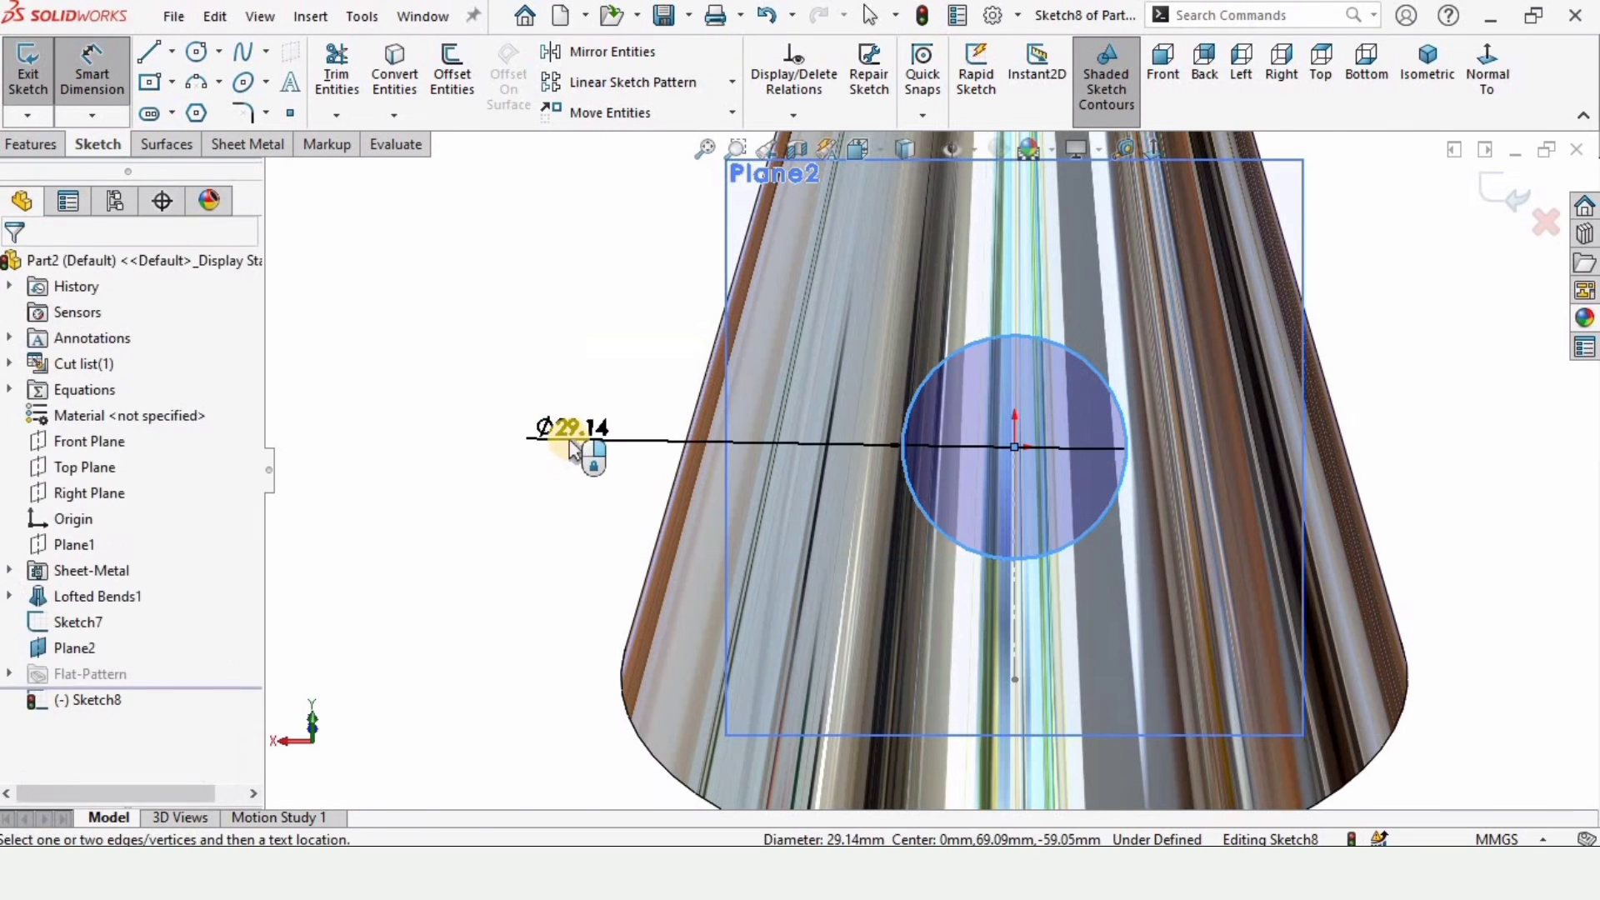
{"action": "type", "text": "20"}
{"action": "key", "text": "Escape"}
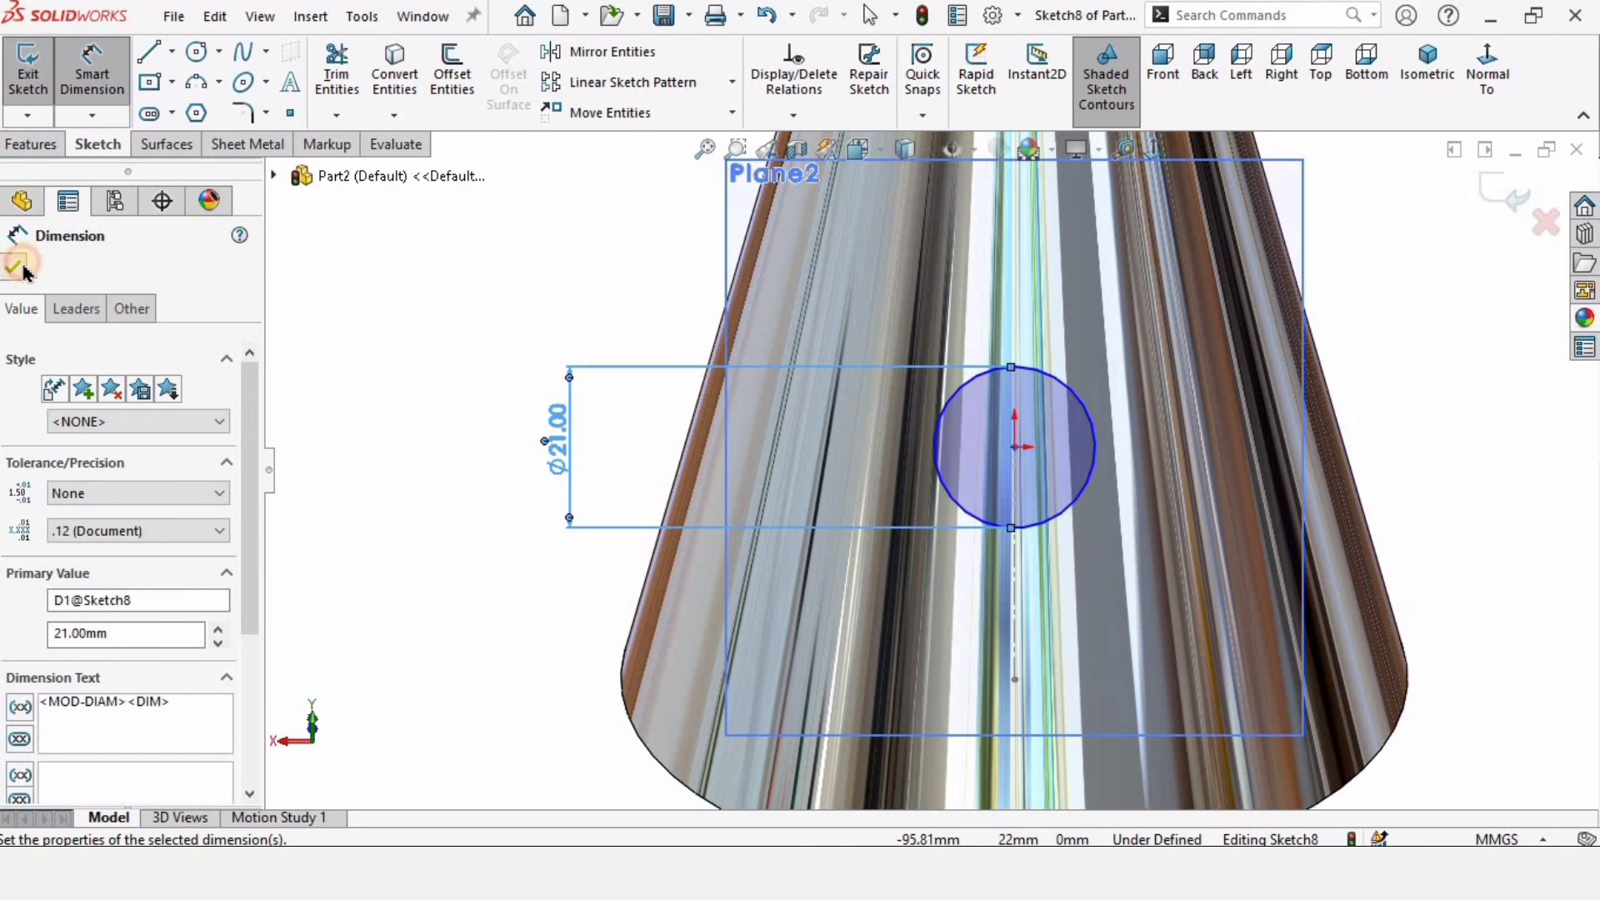
{"action": "left_click", "coordinate": [20, 267]}
{"action": "left_click", "coordinate": [32, 145]}
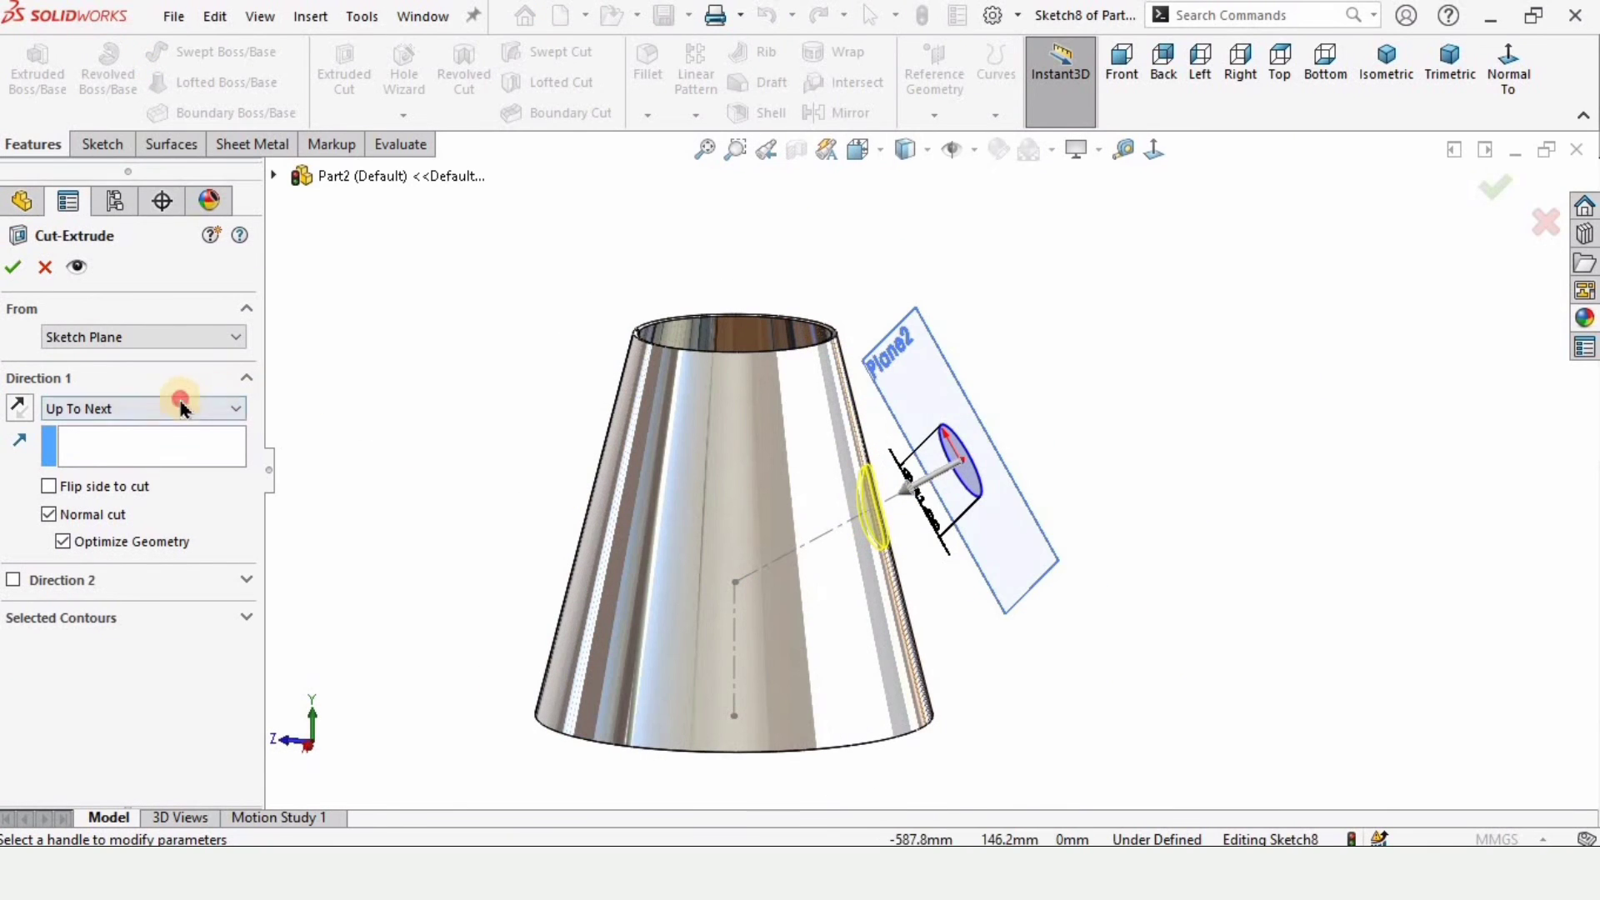
- Set the Extruded Cut end condition to Up To Next to cut the hole through the wall
{"action": "left_click", "coordinate": [187, 407]}
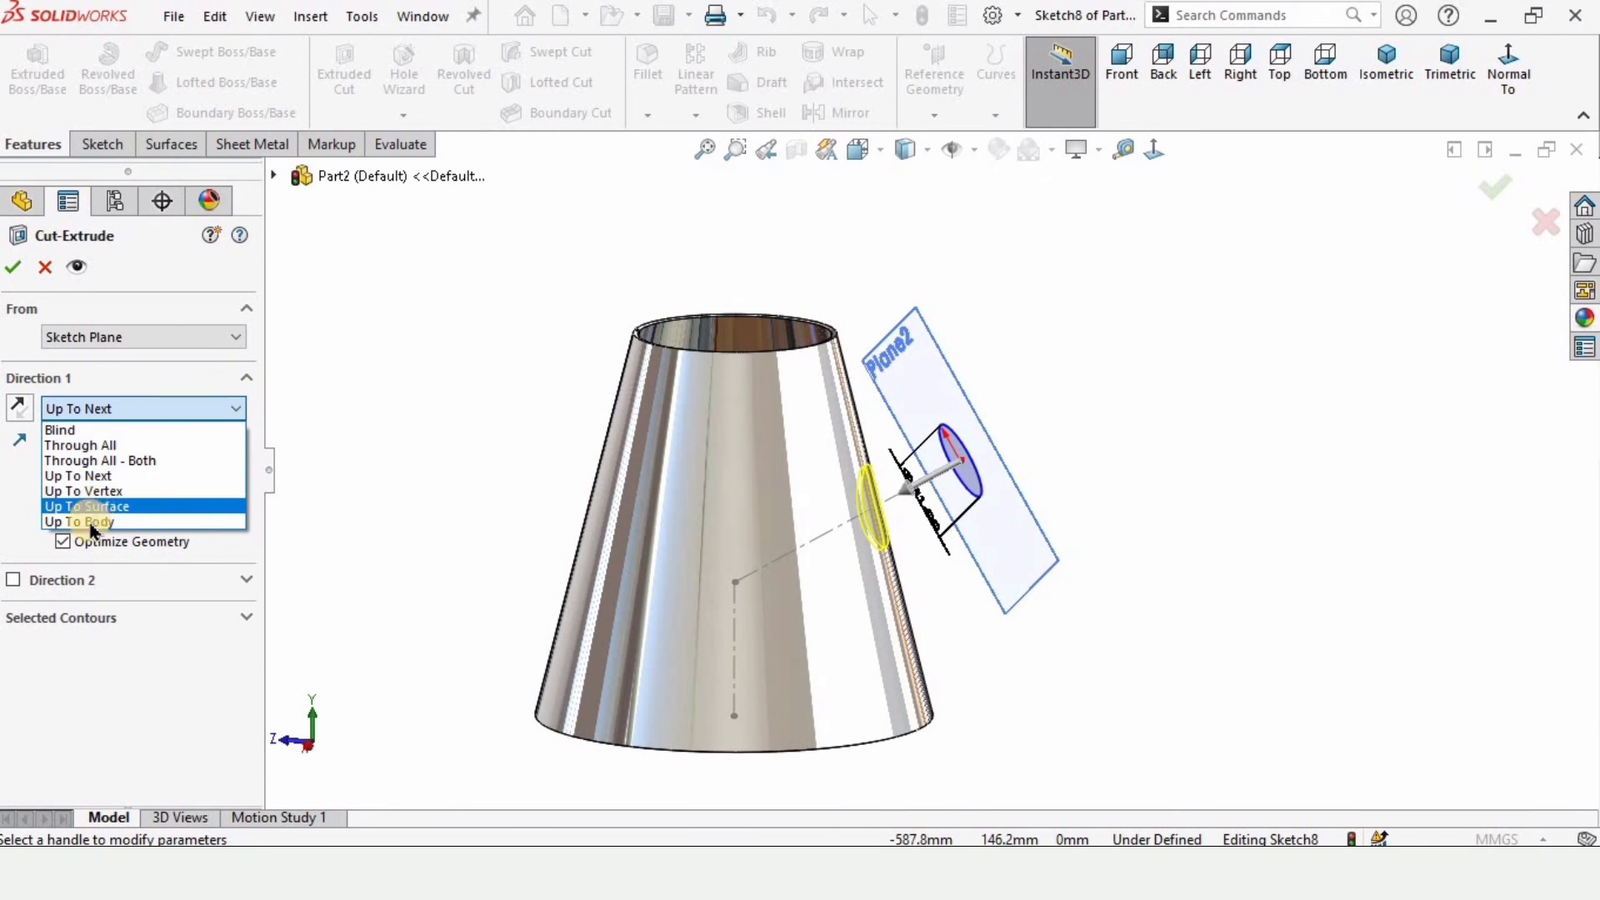
{"action": "left_click", "coordinate": [87, 475]}
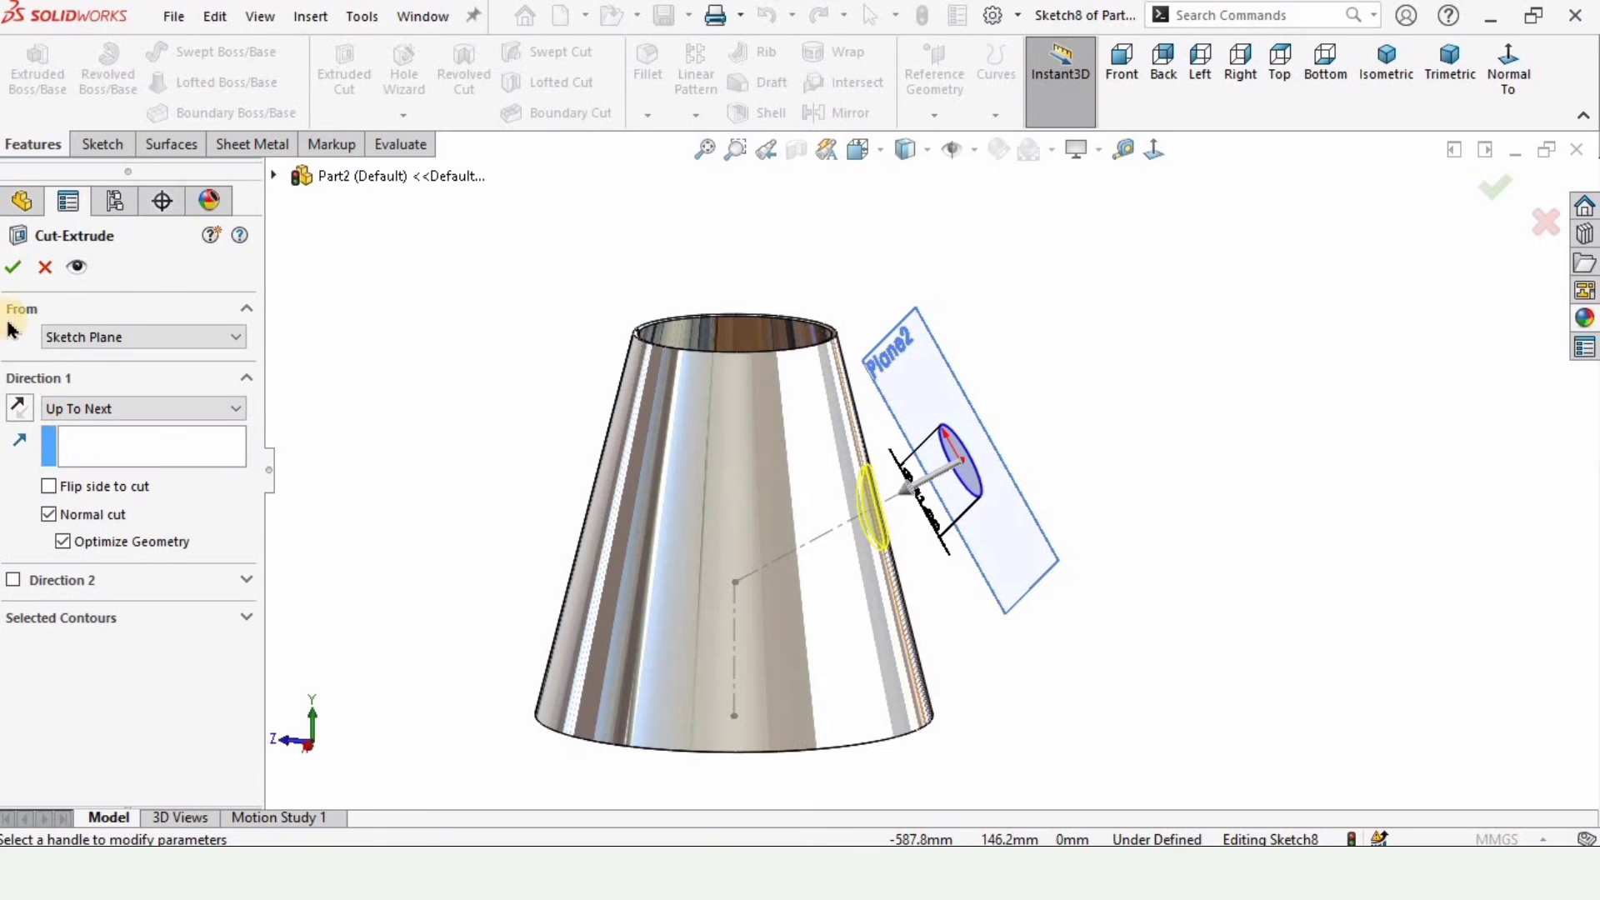
{"action": "scroll", "coordinate": [847, 521], "scroll_direction": "down", "scroll_amount": 5}
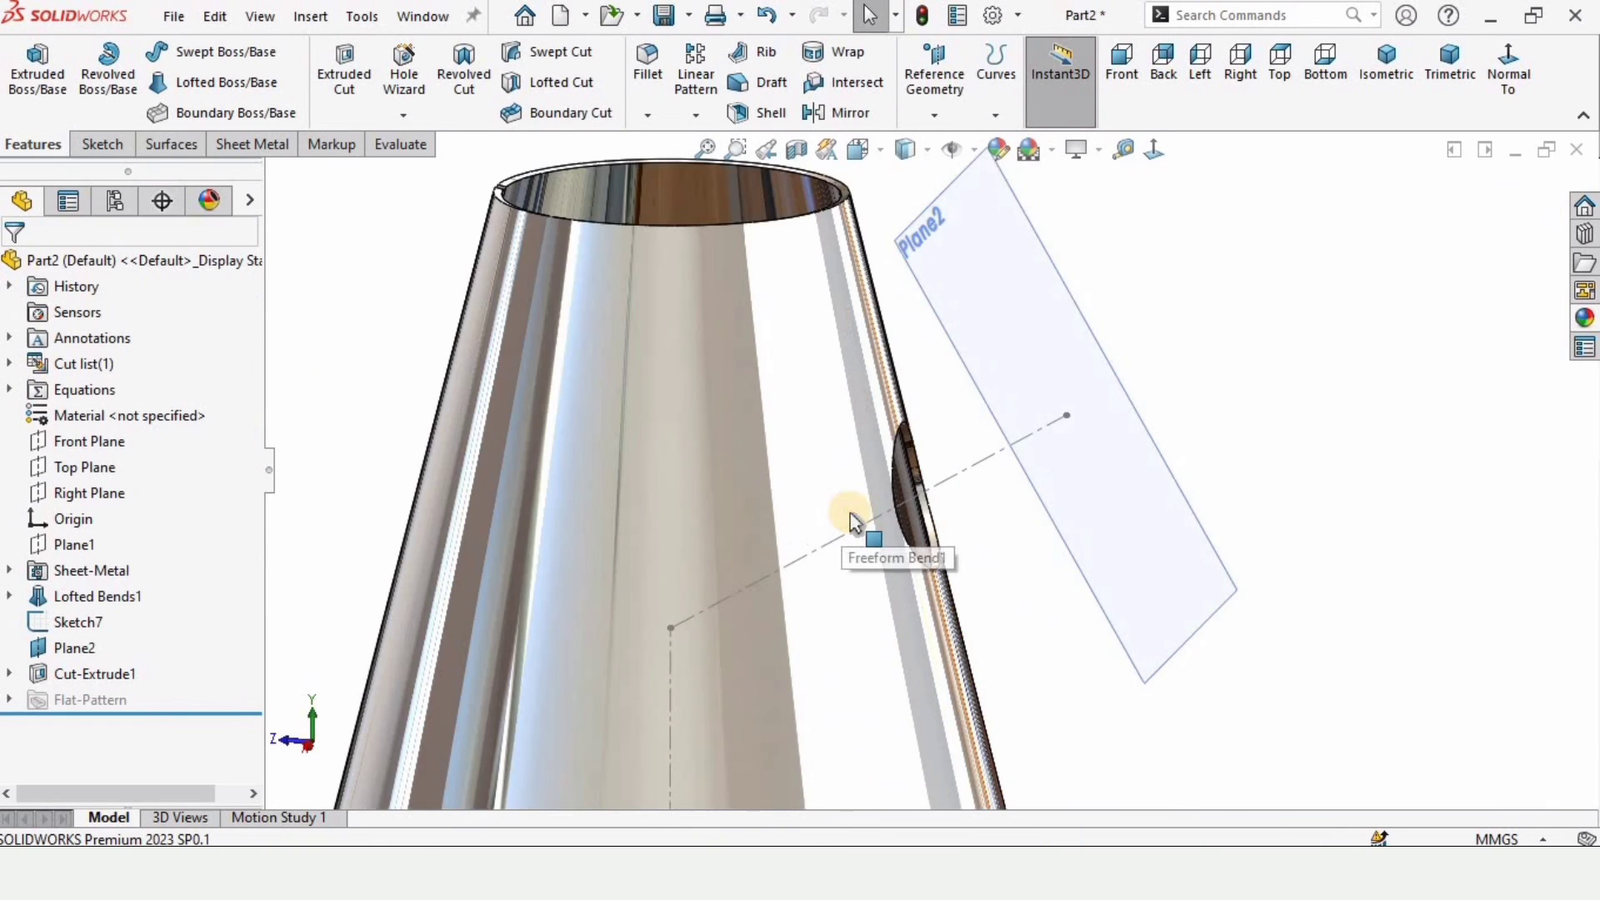
- Hide Plane2 and Sketch7, then view the cone from above
{"action": "right_click", "coordinate": [1215, 500]}
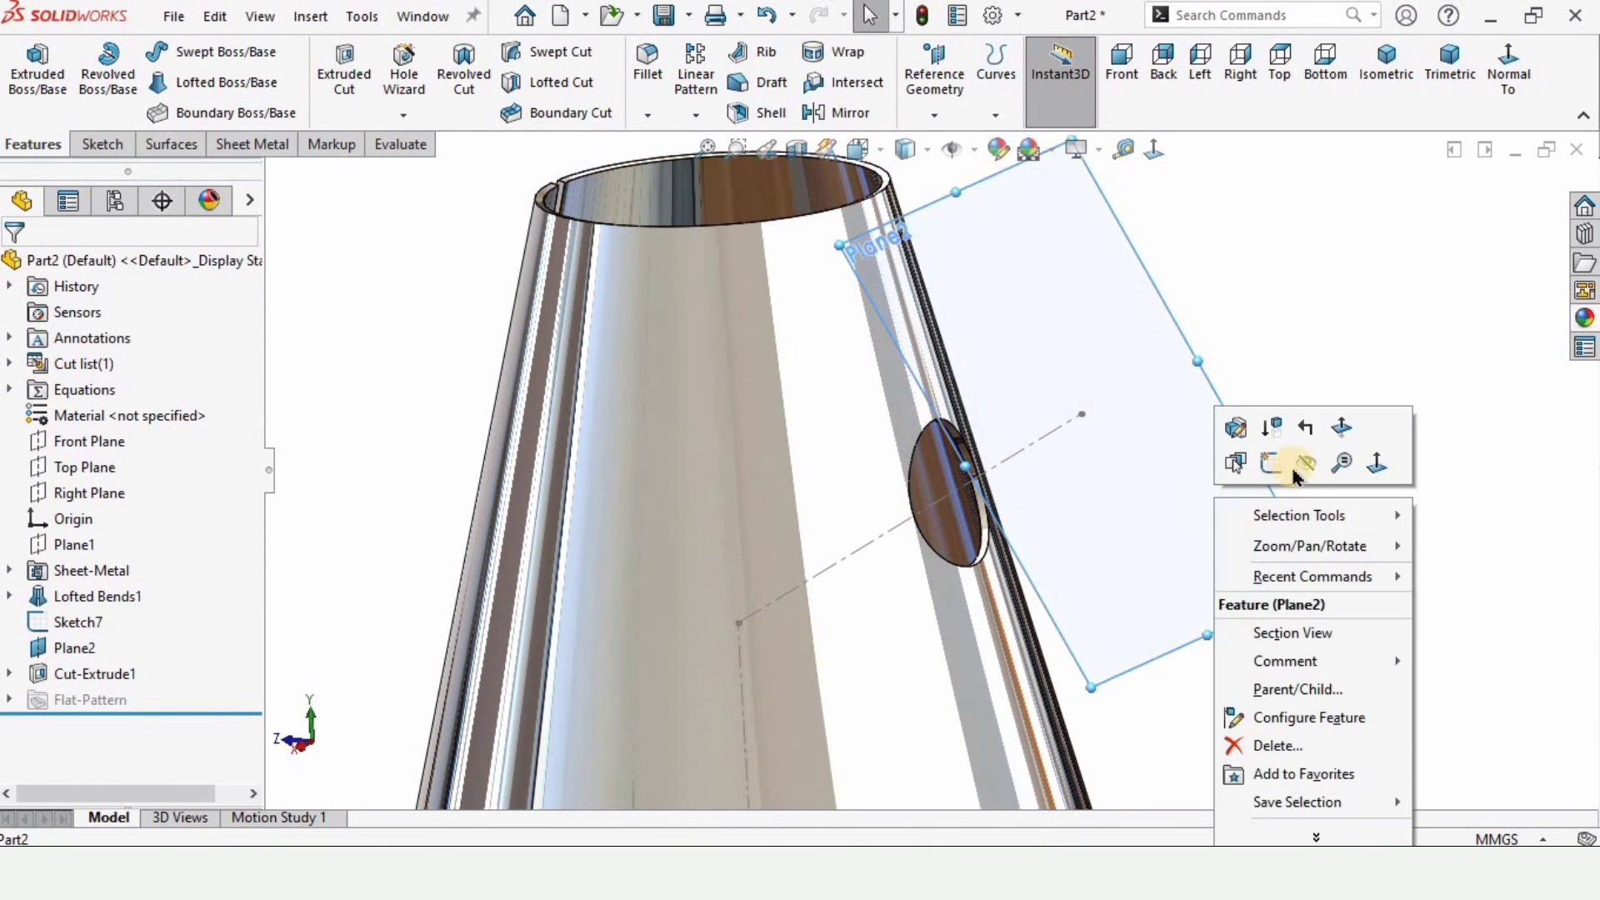
{"action": "left_click", "coordinate": [1236, 464]}
{"action": "scroll", "coordinate": [1033, 449], "scroll_direction": "up", "scroll_amount": 5}
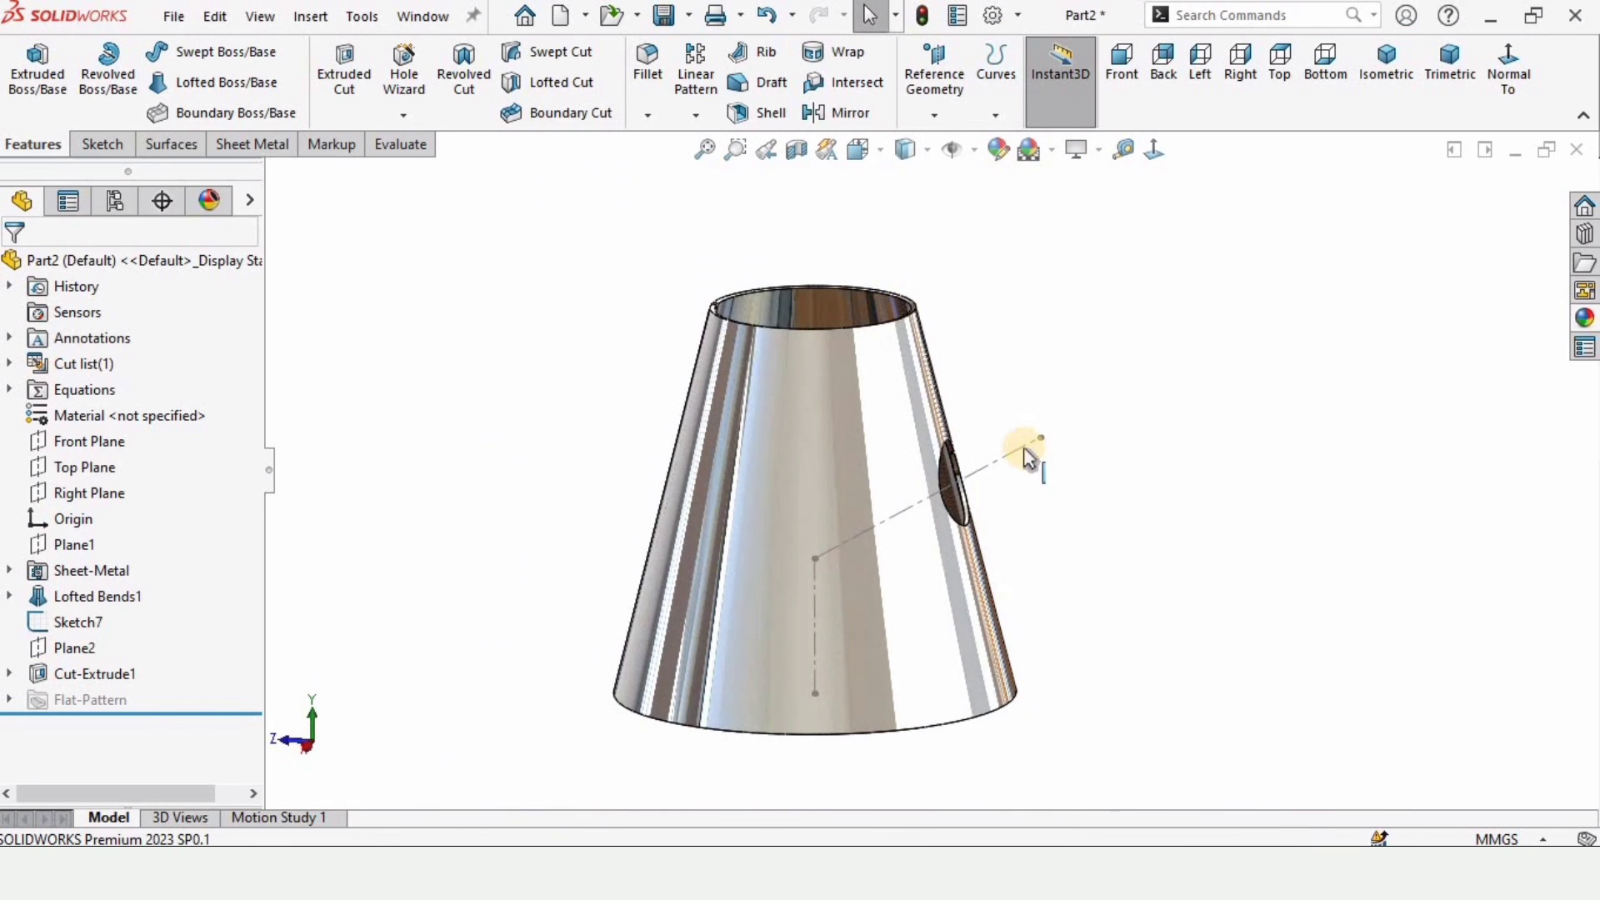
{"action": "right_click", "coordinate": [1018, 453]}
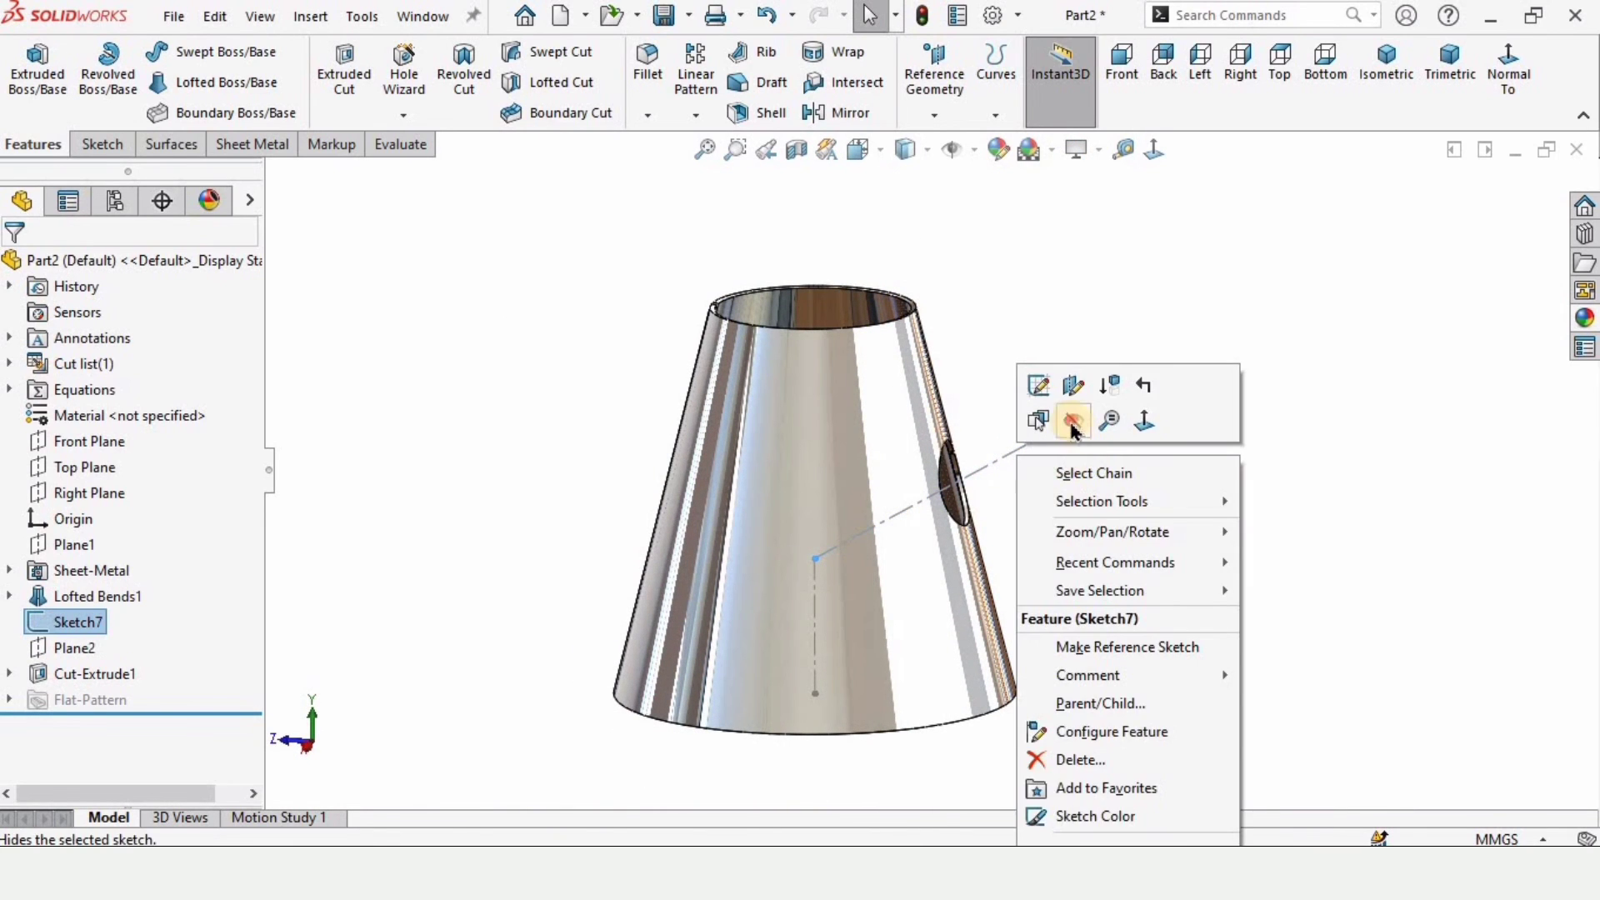
{"action": "left_click", "coordinate": [1066, 419]}
{"action": "mouse_move", "coordinate": [1064, 435]}
{"action": "middle_mouse_down"}
{"action": "mouse_move", "coordinate": [867, 633]}
{"action": "mouse_move", "coordinate": [862, 658]}
{"action": "middle_mouse_up"}
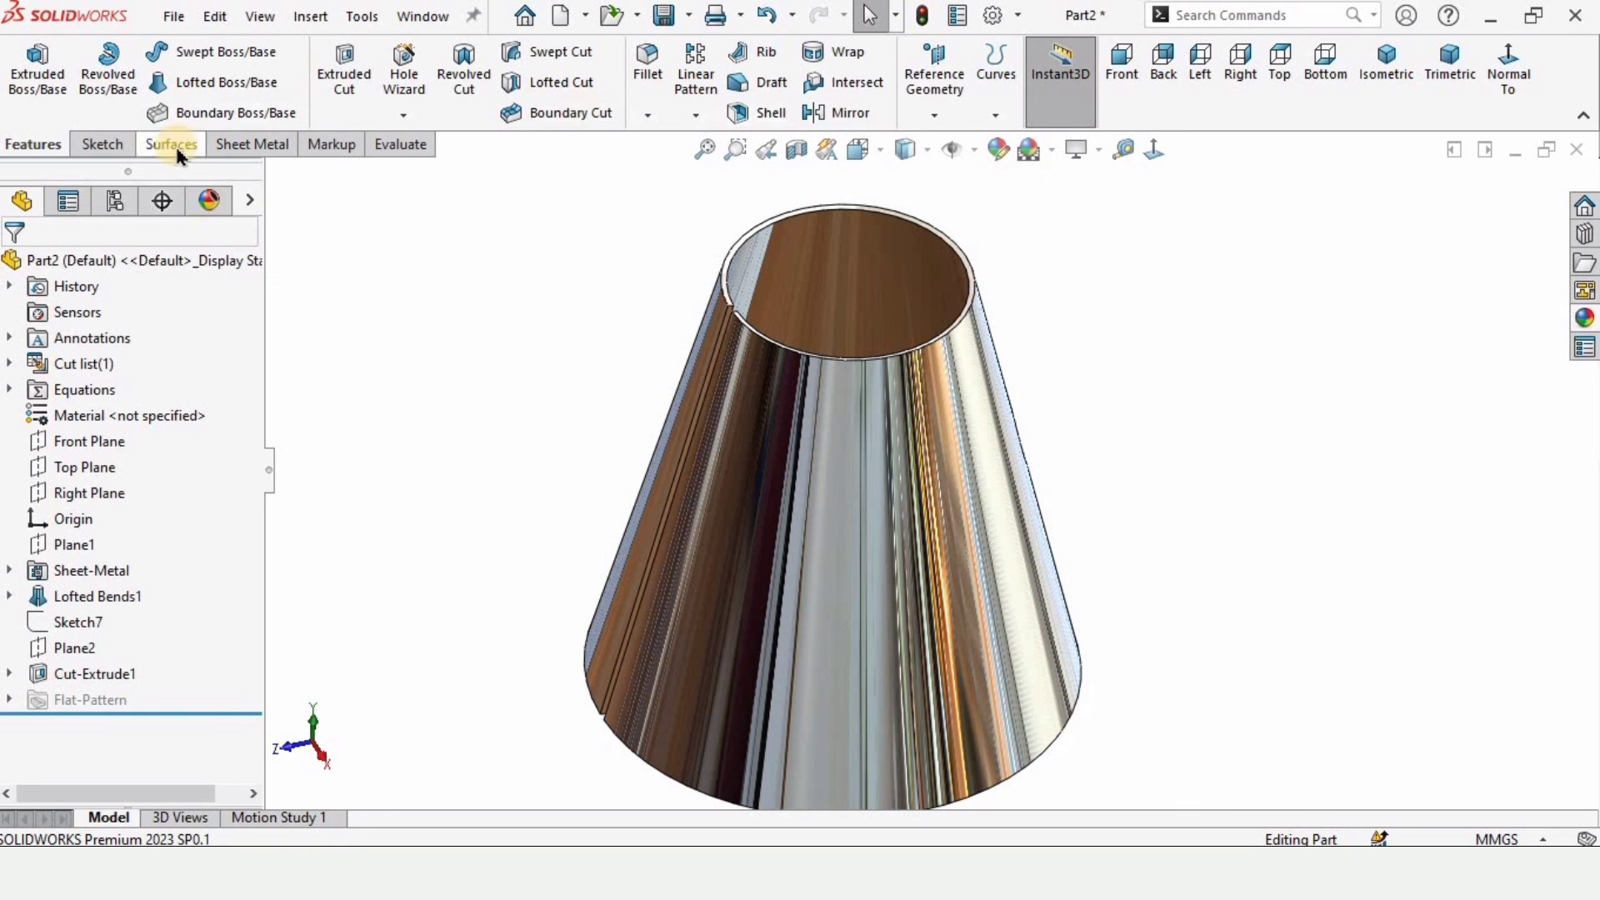
- Flatten the cone and rotate the flat pattern face-on to inspect the hole
{"action": "left_click", "coordinate": [234, 148]}
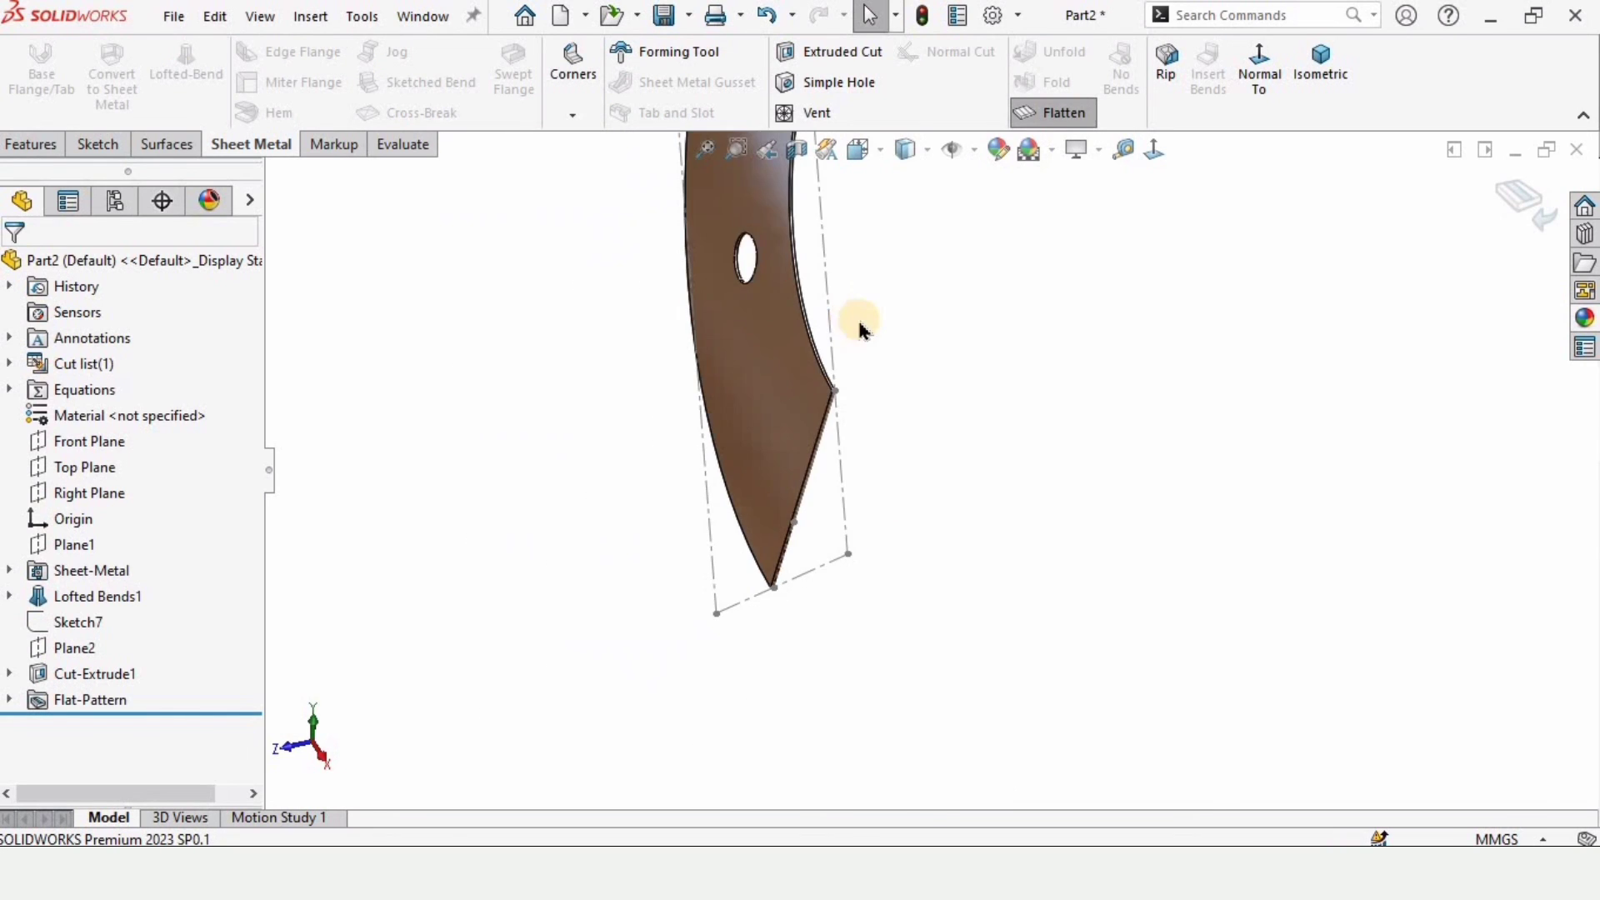
{"action": "middle_click_drag", "start_coordinate": [858, 365], "coordinate": [1270, 283]}
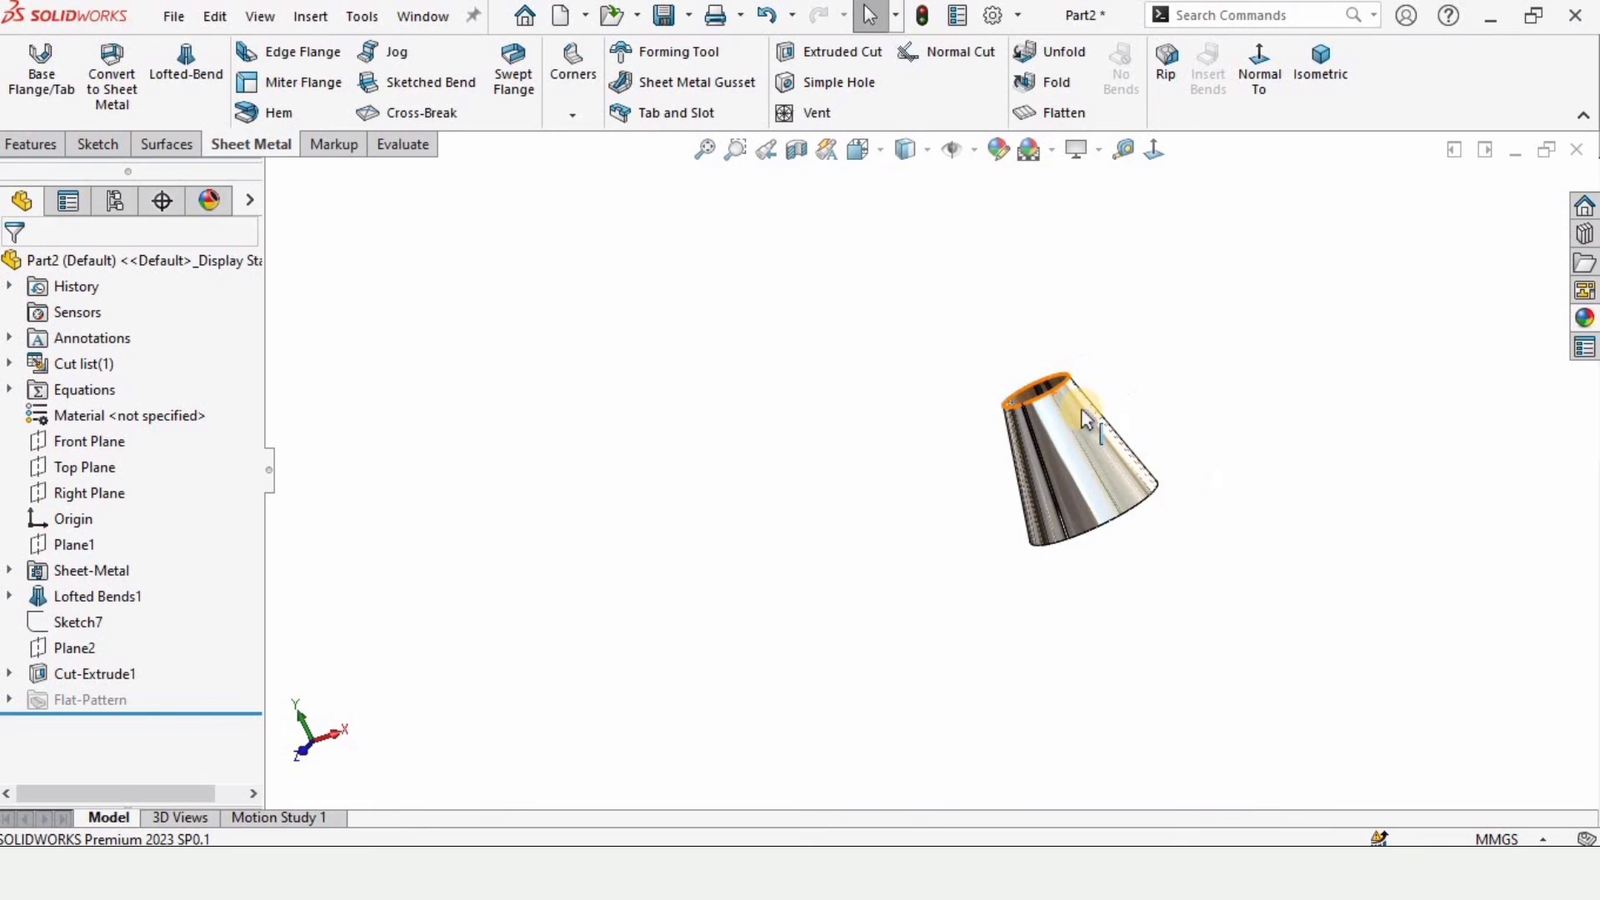
{"action": "scroll", "coordinate": [1075, 467], "scroll_direction": "down", "scroll_amount": 3}
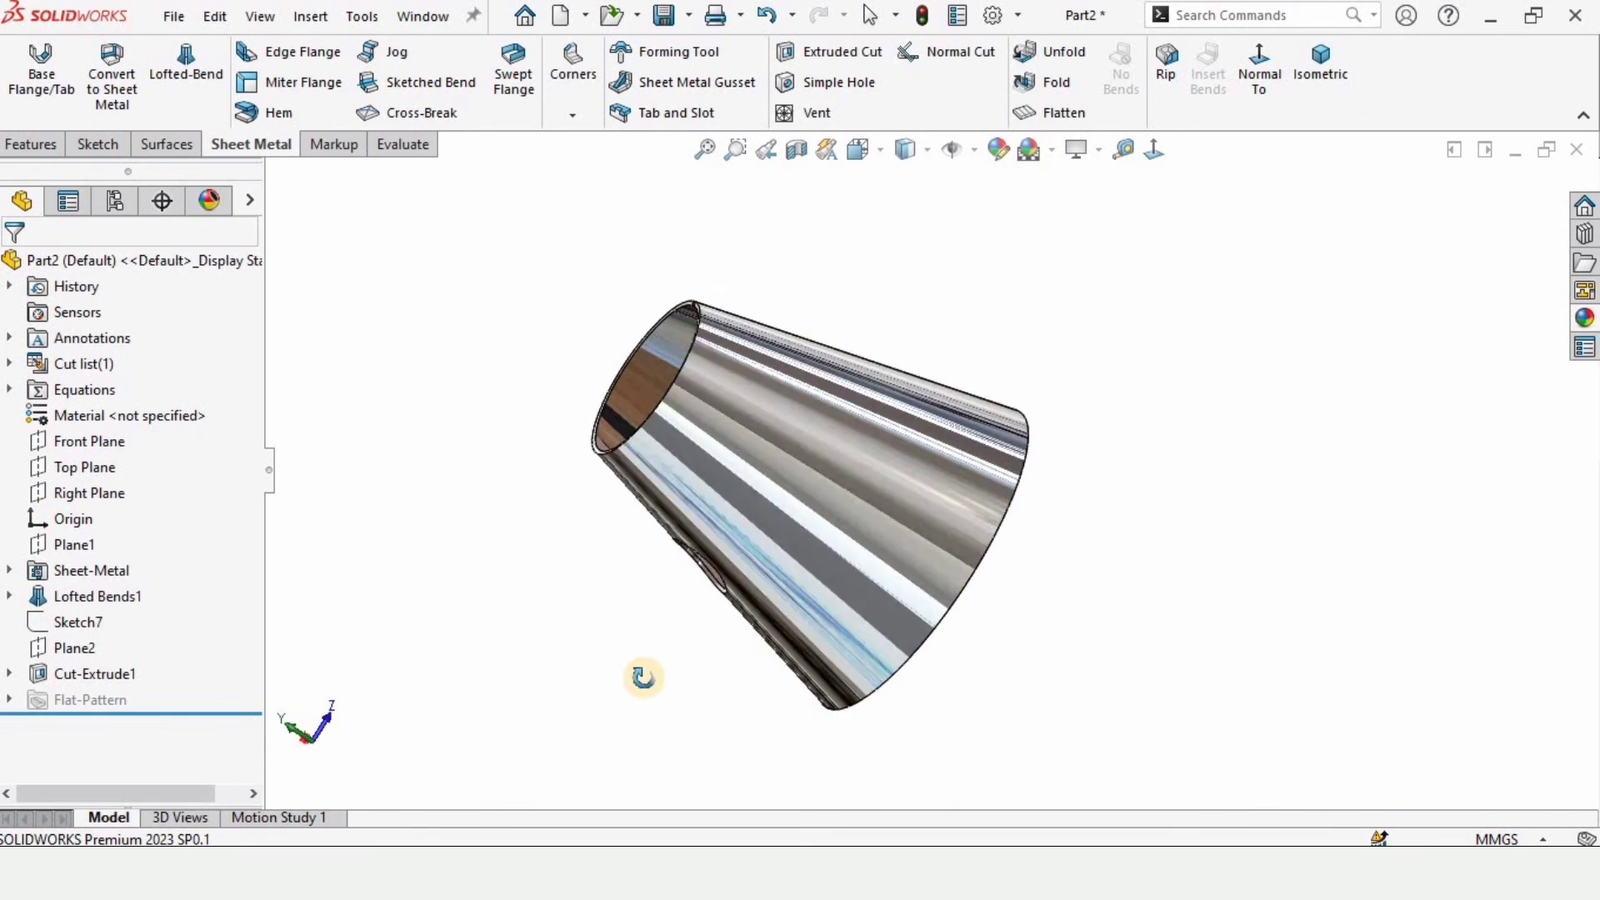